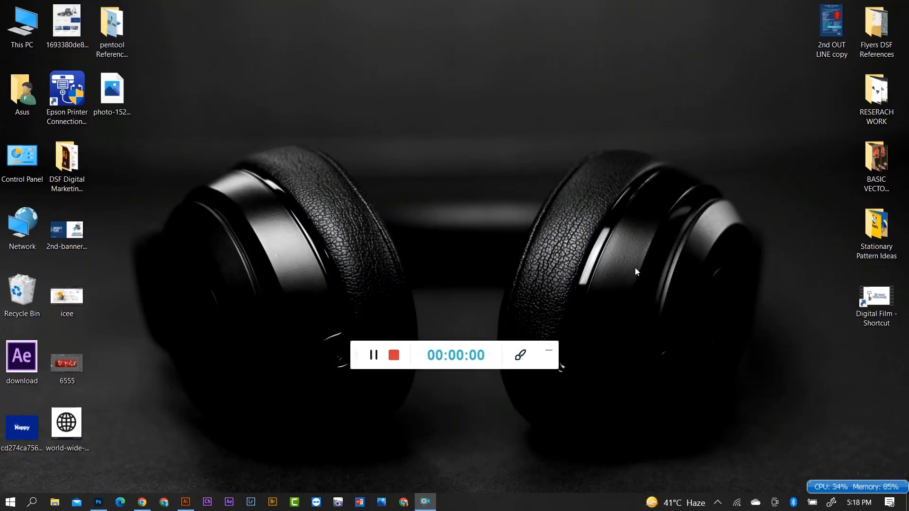
Return to the white T-shirt photo page on Unsplash and browse its related photos.
{"action": "left_click", "coordinate": [548, 353]}
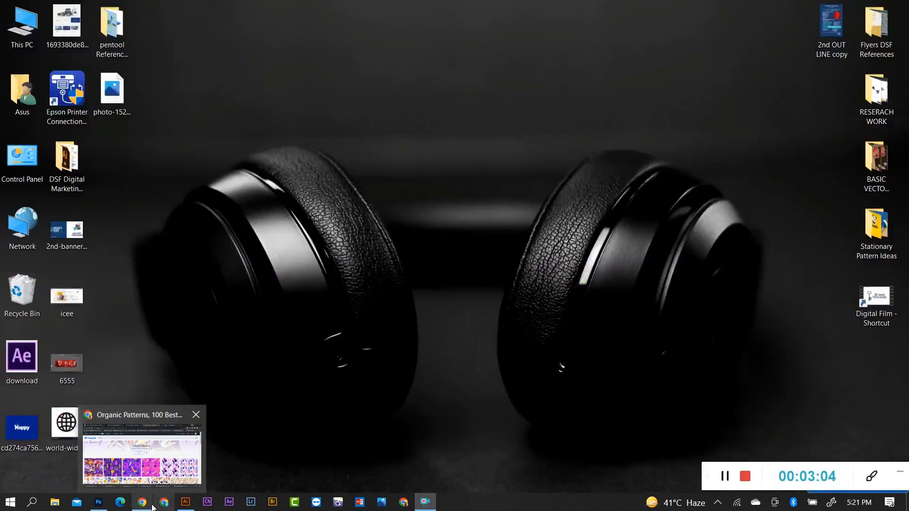
{"action": "left_click", "coordinate": [142, 503]}
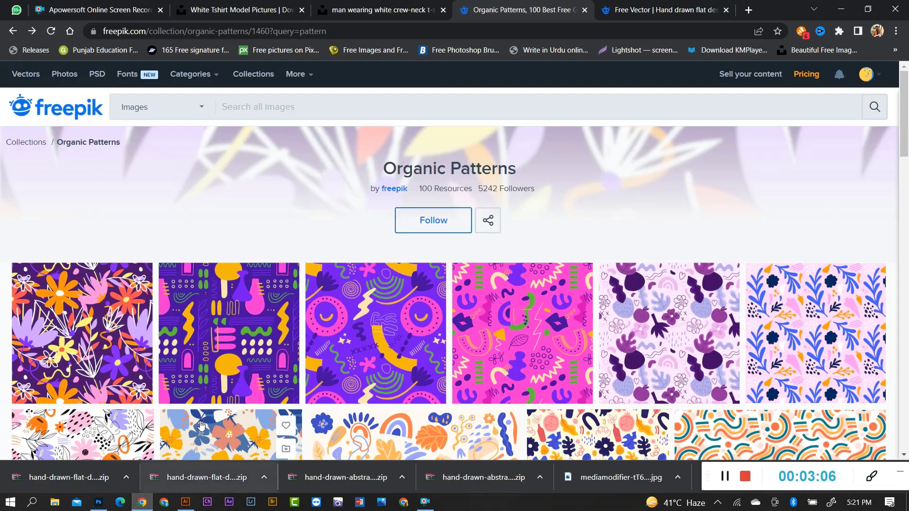
{"action": "left_click", "coordinate": [365, 13]}
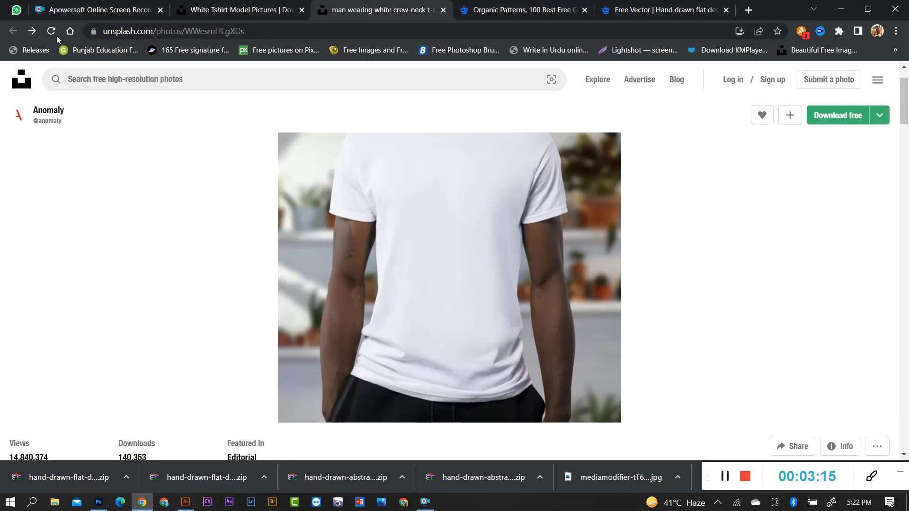
{"action": "scroll", "coordinate": [379, 270], "scroll_direction": "down", "scroll_amount": 5}
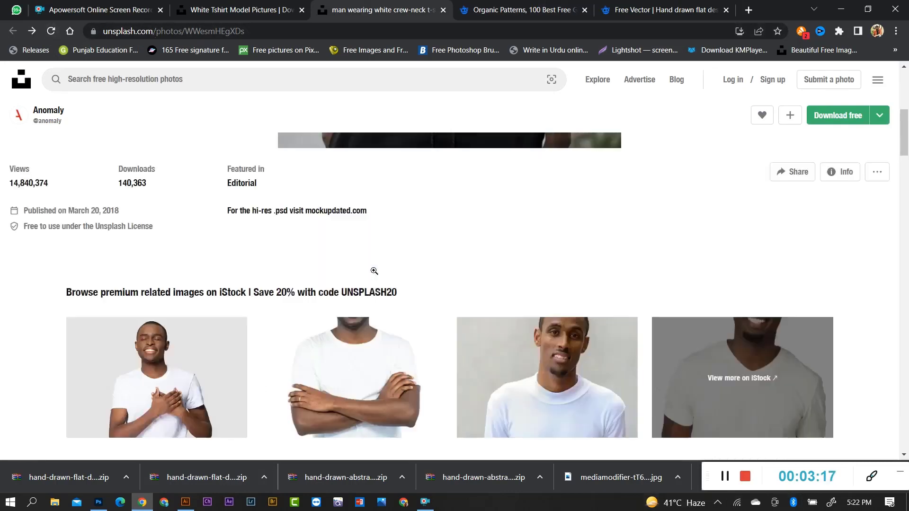
{"action": "scroll", "coordinate": [376, 270], "scroll_direction": "down", "scroll_amount": 2}
{"action": "scroll", "coordinate": [375, 270], "scroll_direction": "up", "scroll_amount": 7}
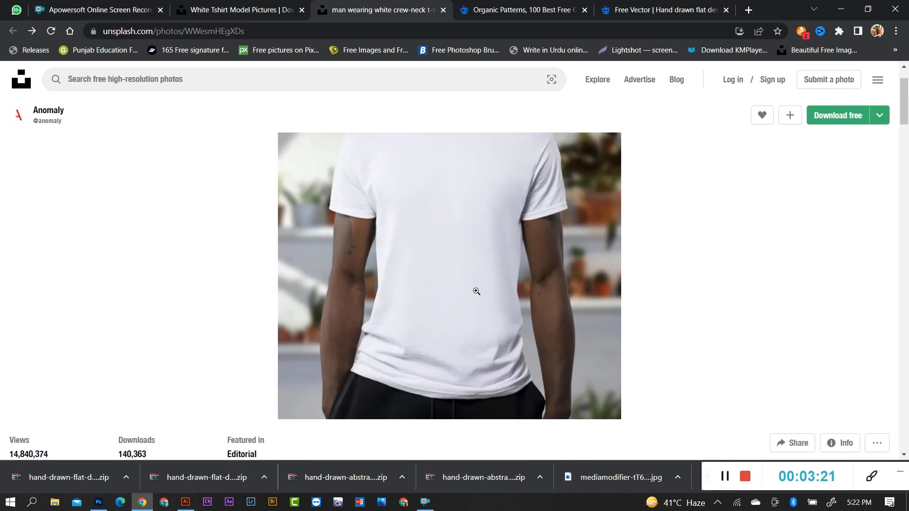
{"action": "scroll", "coordinate": [475, 291], "scroll_direction": "down", "scroll_amount": 10}
{"action": "scroll", "coordinate": [568, 303], "scroll_direction": "down", "scroll_amount": 1}
{"action": "scroll", "coordinate": [674, 323], "scroll_direction": "down", "scroll_amount": 2}
{"action": "scroll", "coordinate": [673, 323], "scroll_direction": "down", "scroll_amount": 5}
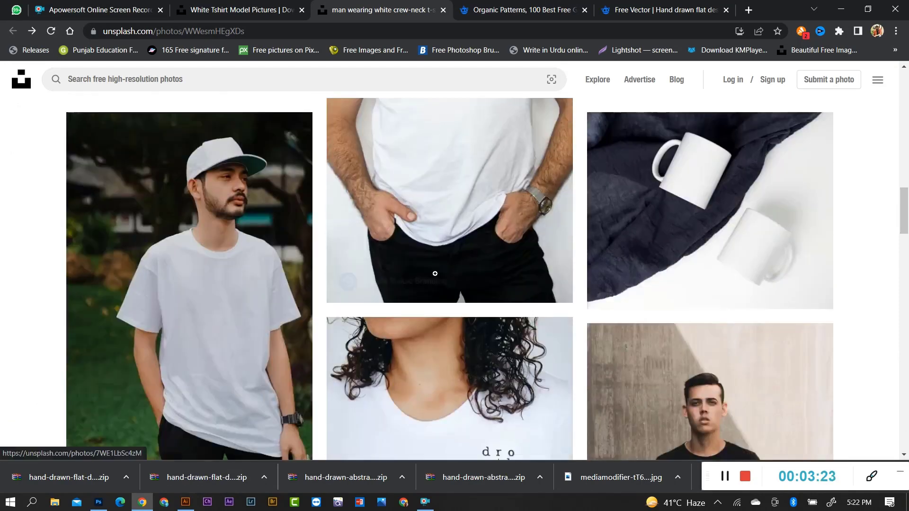
{"action": "scroll", "coordinate": [513, 305], "scroll_direction": "up", "scroll_amount": 4}
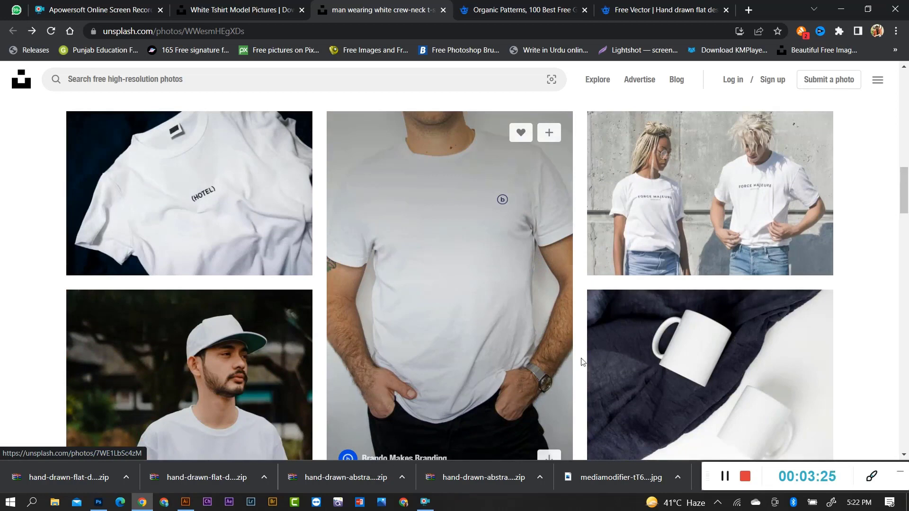
Download the white tee photo with the small round logo and list its size options.
{"action": "middle_click", "coordinate": [466, 280]}
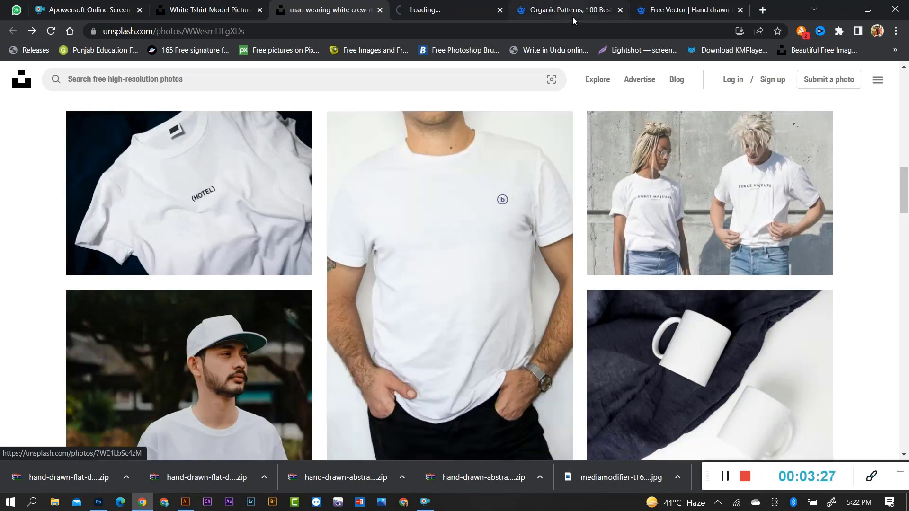
{"action": "left_click", "coordinate": [426, 10]}
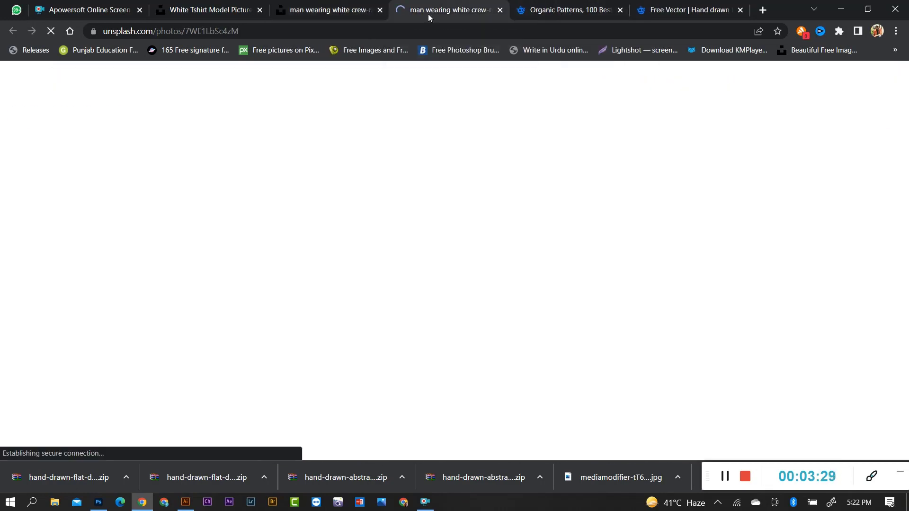
{"action": "left_click", "coordinate": [826, 116]}
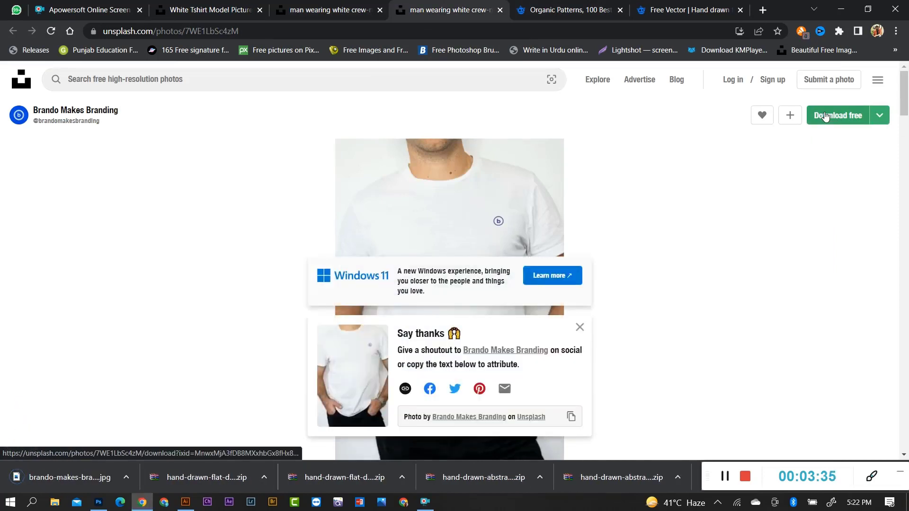
{"action": "left_click", "coordinate": [880, 117]}
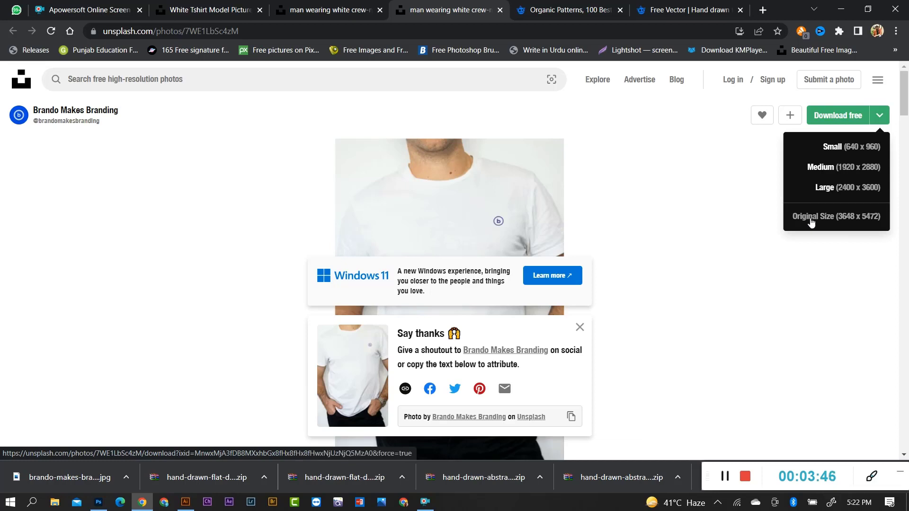
Open the photo of the man leaning on a wall in a new tab.
{"action": "left_click", "coordinate": [325, 11]}
{"action": "scroll", "coordinate": [635, 267], "scroll_direction": "down", "scroll_amount": 4}
{"action": "scroll", "coordinate": [636, 267], "scroll_direction": "down", "scroll_amount": 4}
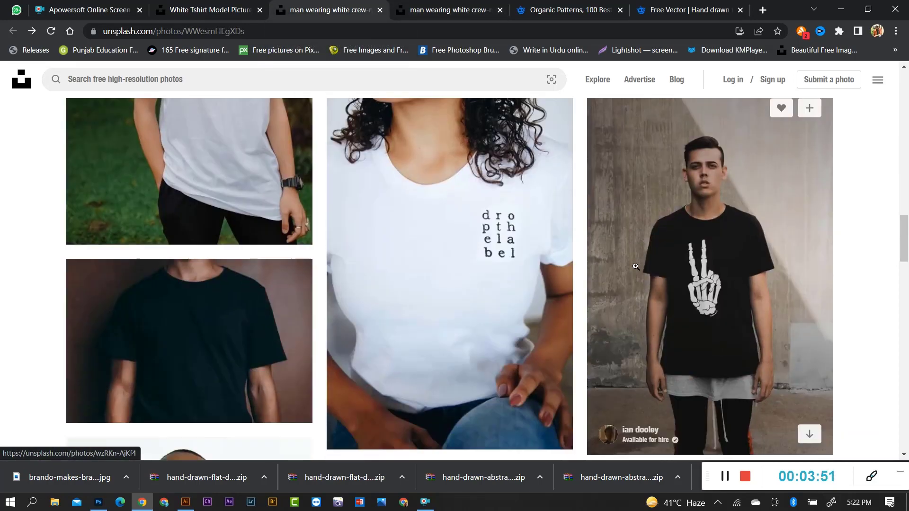
{"action": "scroll", "coordinate": [635, 267], "scroll_direction": "down", "scroll_amount": 4}
{"action": "scroll", "coordinate": [636, 266], "scroll_direction": "down", "scroll_amount": 3}
{"action": "scroll", "coordinate": [635, 267], "scroll_direction": "down", "scroll_amount": 1}
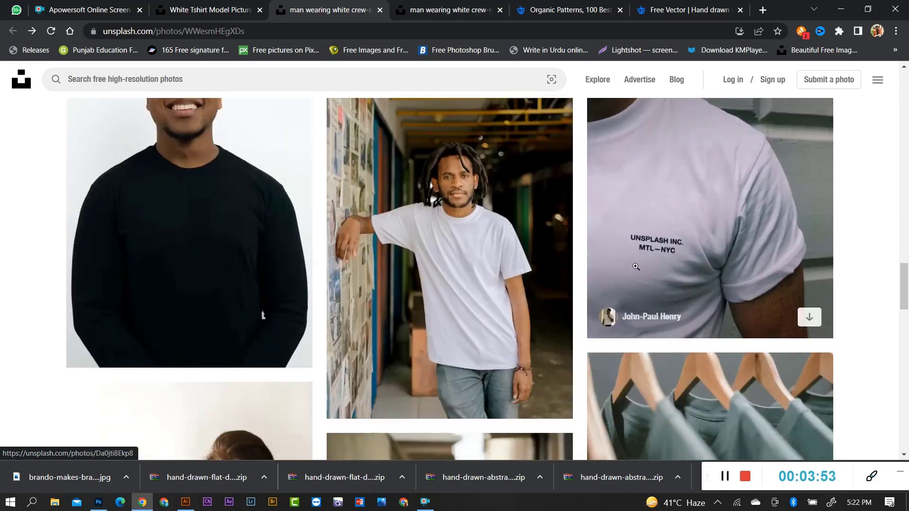
{"action": "middle_click", "coordinate": [565, 247]}
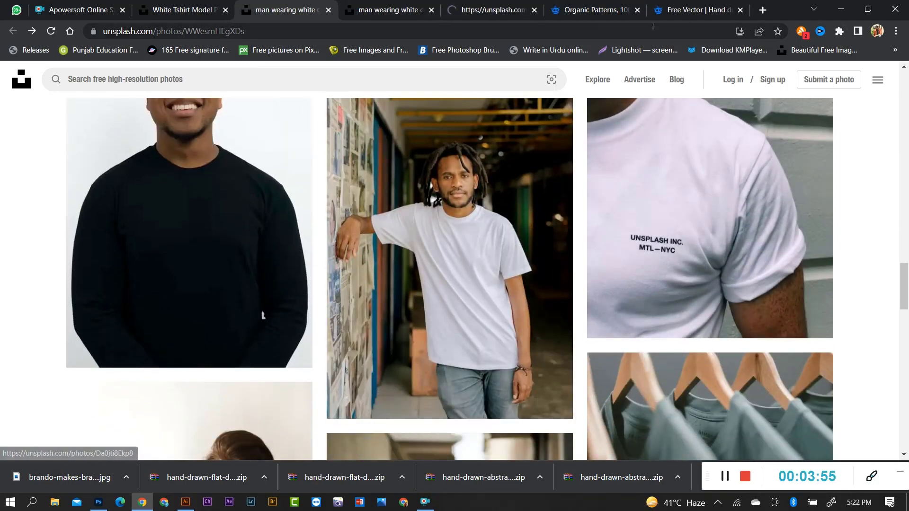
{"action": "left_click", "coordinate": [488, 10]}
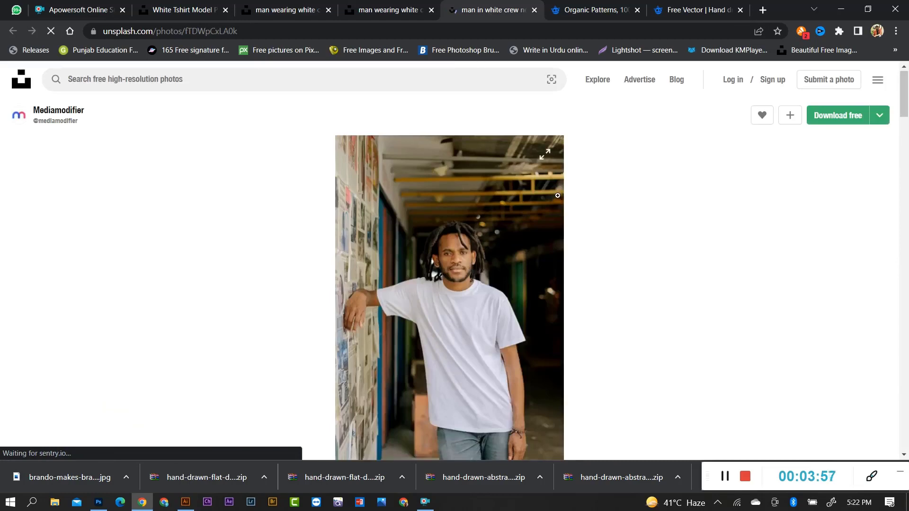
{"action": "scroll", "coordinate": [432, 268], "scroll_direction": "down", "scroll_amount": 4}
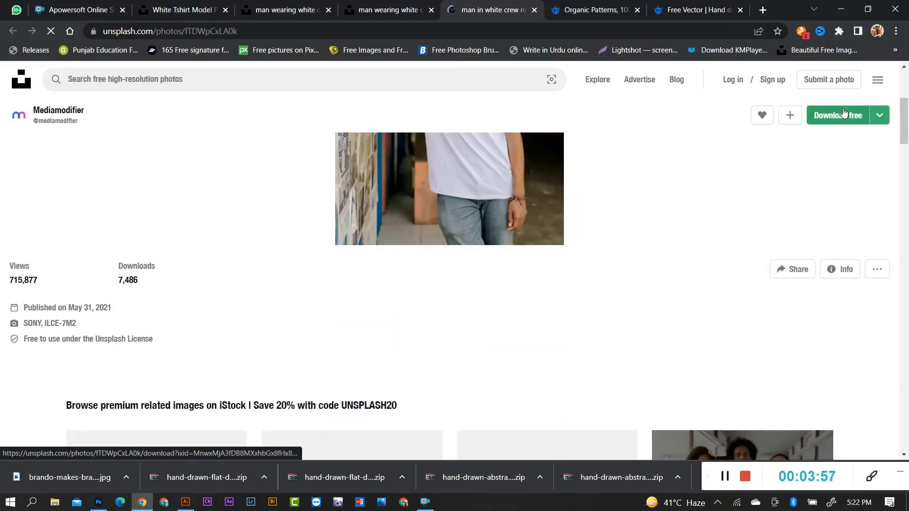
{"action": "left_click", "coordinate": [388, 10]}
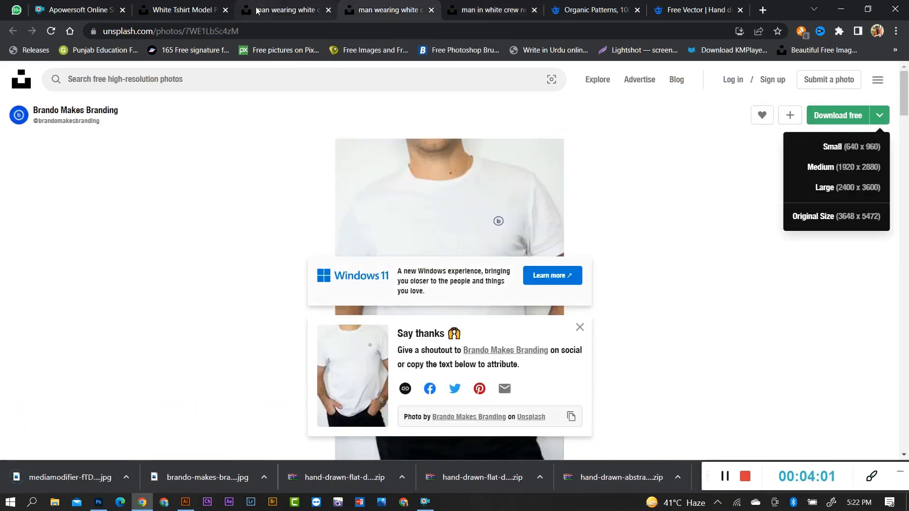
Download the flat-lay of two white T-shirts beside sneakers with Download free.
{"action": "left_click", "coordinate": [284, 10]}
{"action": "scroll", "coordinate": [694, 304], "scroll_direction": "down", "scroll_amount": 5}
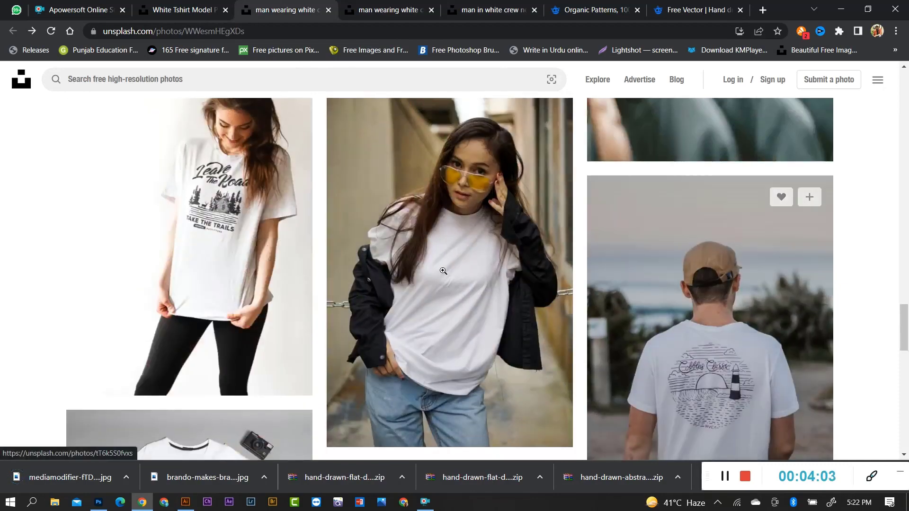
{"action": "scroll", "coordinate": [694, 303], "scroll_direction": "down", "scroll_amount": 5}
{"action": "scroll", "coordinate": [445, 293], "scroll_direction": "down", "scroll_amount": 3}
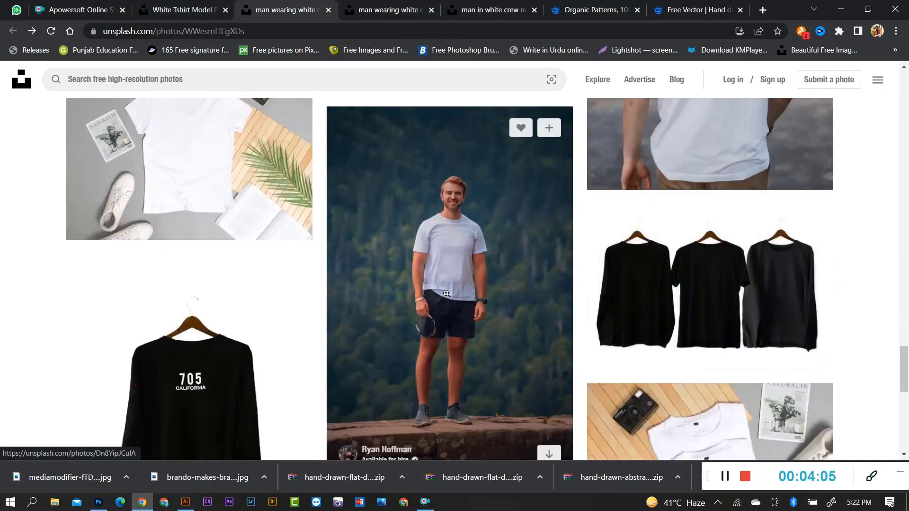
{"action": "scroll", "coordinate": [498, 293], "scroll_direction": "down", "scroll_amount": 5}
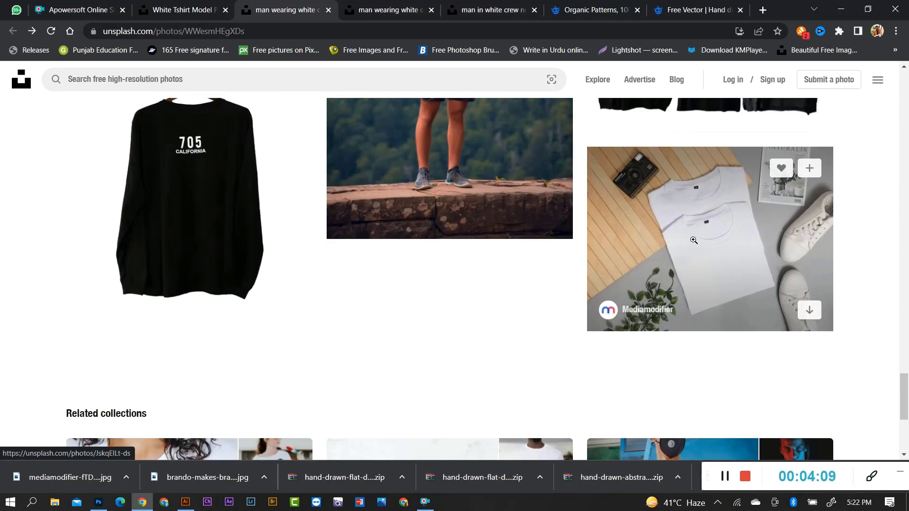
{"action": "left_click", "coordinate": [715, 255]}
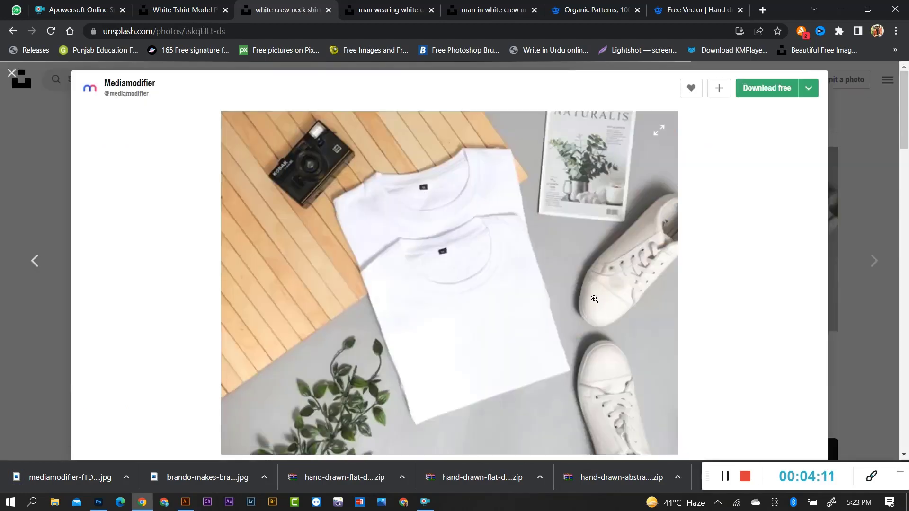
{"action": "right_click", "coordinate": [509, 295]}
{"action": "left_click", "coordinate": [556, 326]}
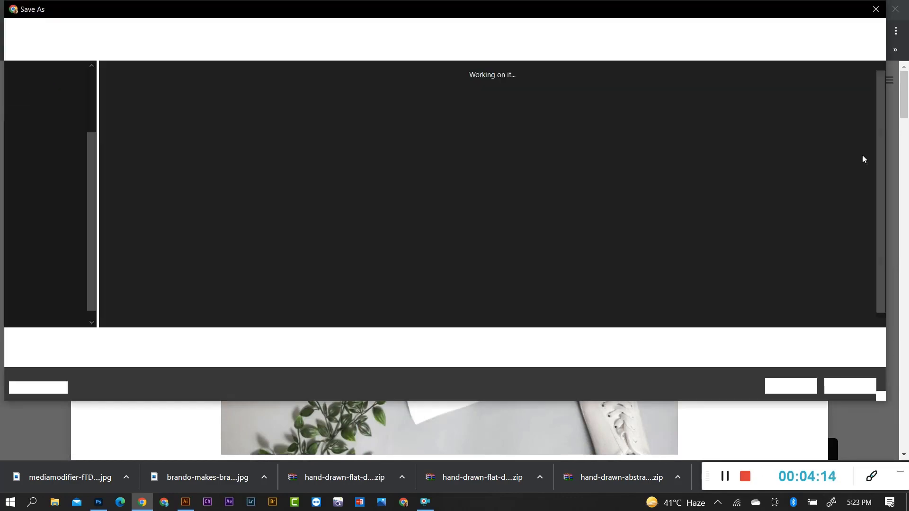
{"action": "left_click", "coordinate": [856, 391]}
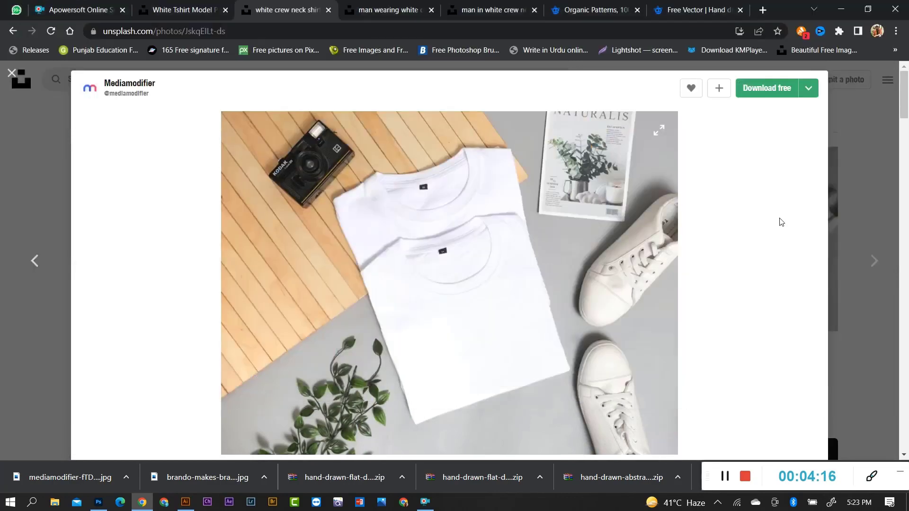
{"action": "left_click", "coordinate": [756, 89]}
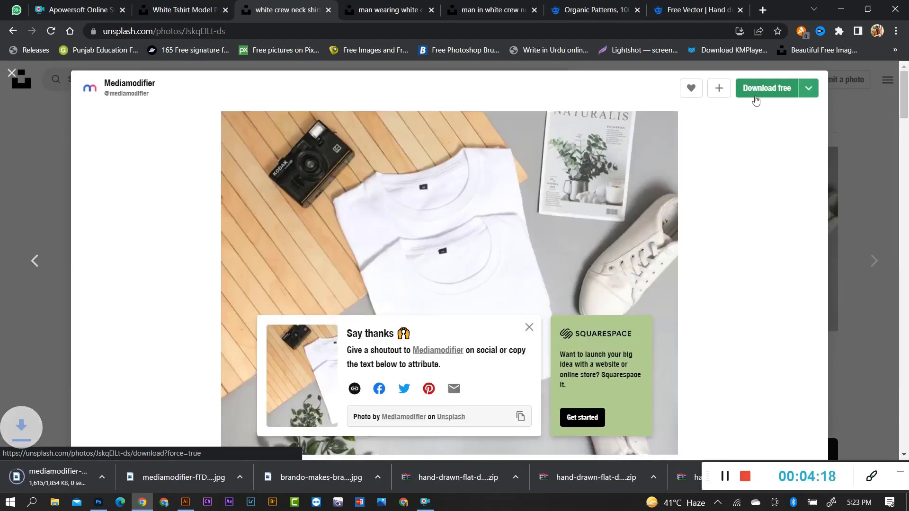
{"action": "left_click", "coordinate": [880, 129]}
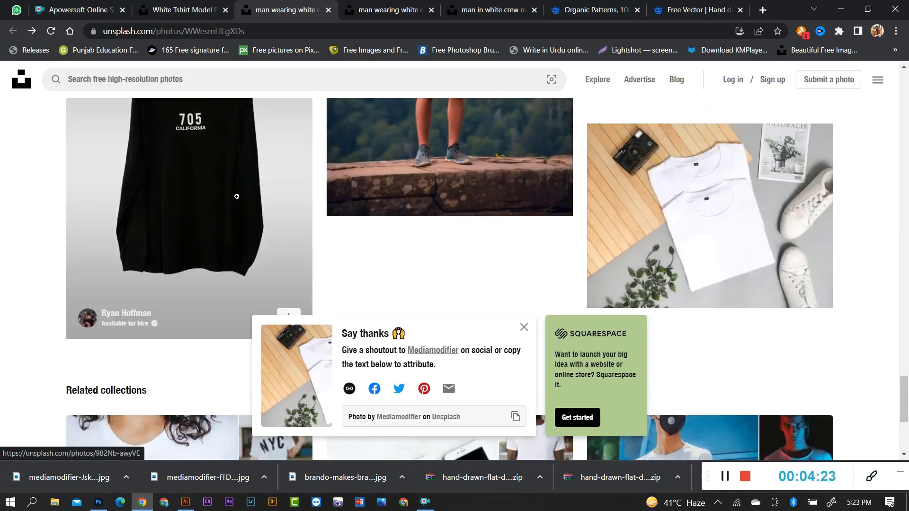
Preview the black 705 California sweatshirt photo and dismiss the attribution popup.
{"action": "left_click", "coordinate": [271, 170]}
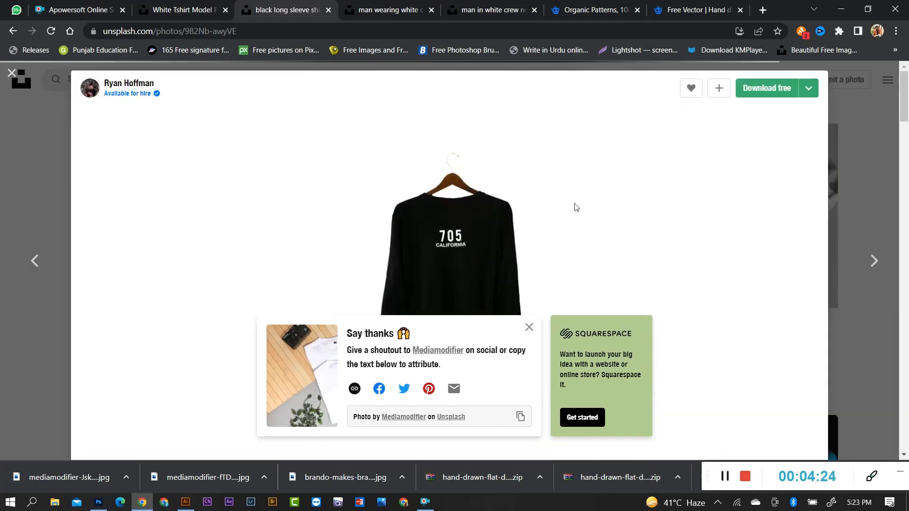
{"action": "left_click", "coordinate": [862, 117]}
{"action": "scroll", "coordinate": [746, 264], "scroll_direction": "down", "scroll_amount": 5}
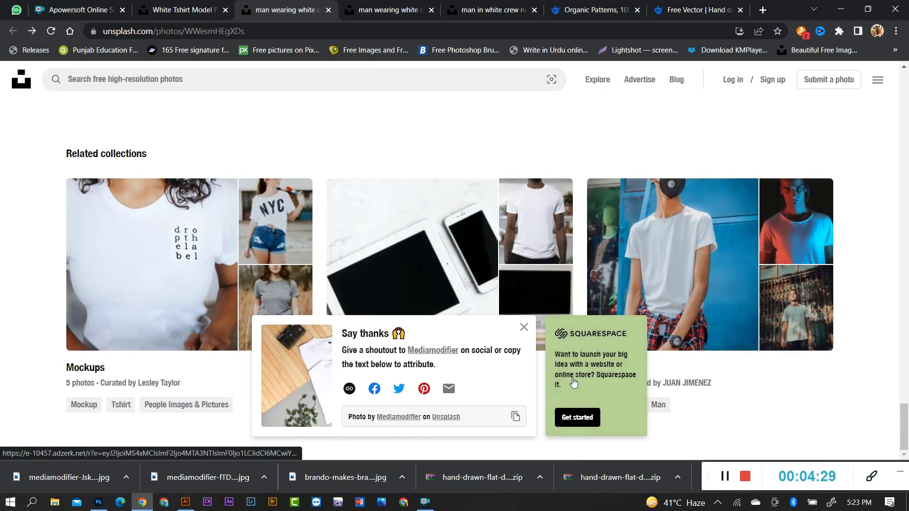
{"action": "left_click", "coordinate": [530, 331]}
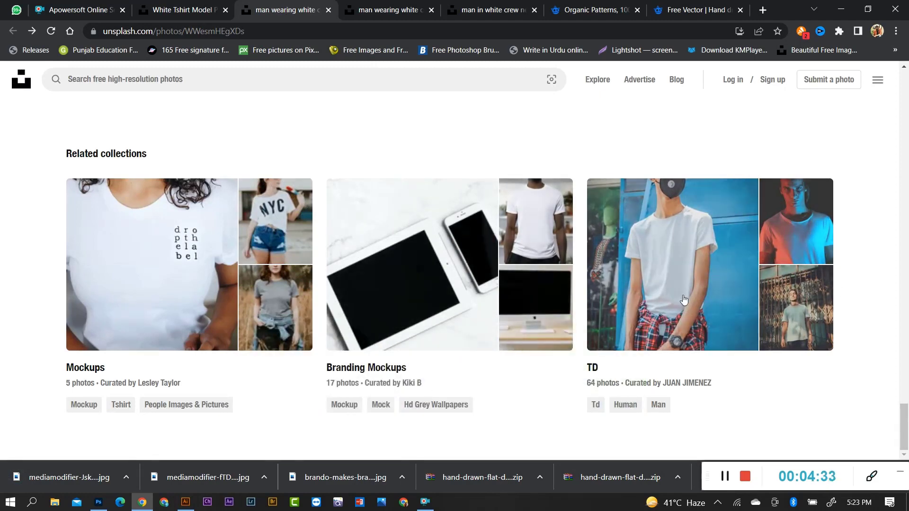
{"action": "scroll", "coordinate": [443, 275], "scroll_direction": "up", "scroll_amount": 7}
{"action": "scroll", "coordinate": [443, 275], "scroll_direction": "up", "scroll_amount": 5}
Scroll back up Unsplash, then switch to Freepik's Organic Patterns collection.
{"action": "scroll", "coordinate": [430, 236], "scroll_direction": "up", "scroll_amount": 3}
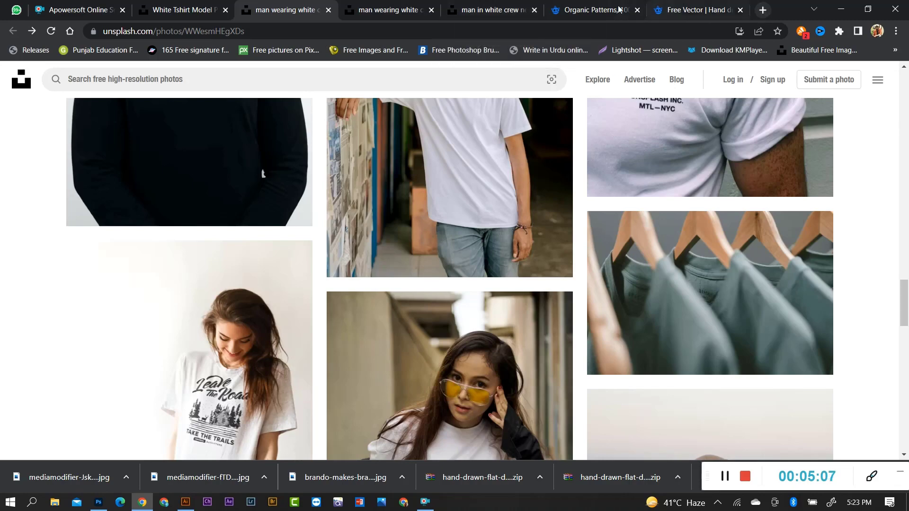
{"action": "left_click", "coordinate": [594, 9]}
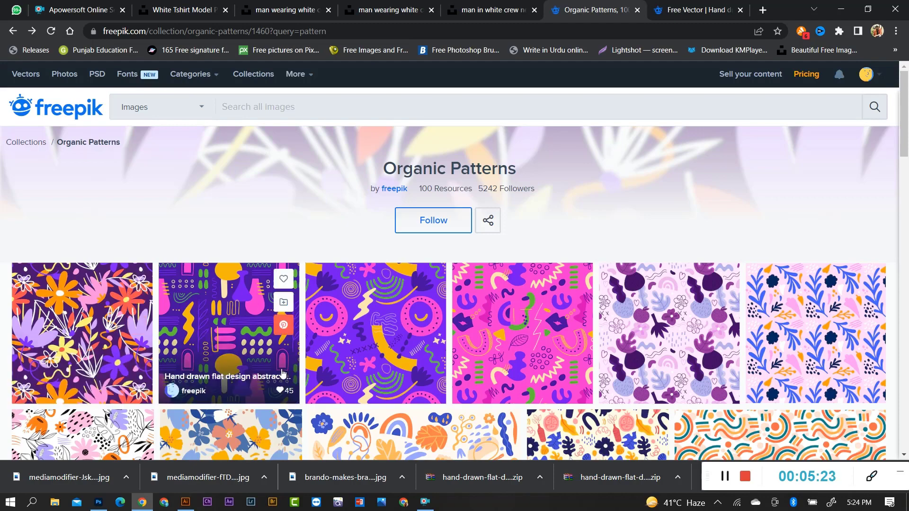
{"action": "mouse_move", "coordinate": [669, 333]}
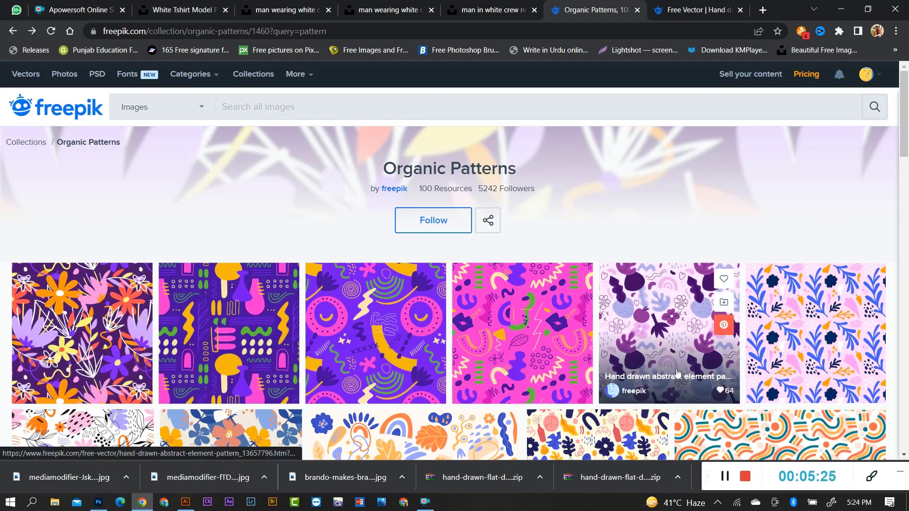
Page through the Organic Patterns collection to page 3, closing an ad on the way.
{"action": "scroll", "coordinate": [374, 331], "scroll_direction": "down", "scroll_amount": 5}
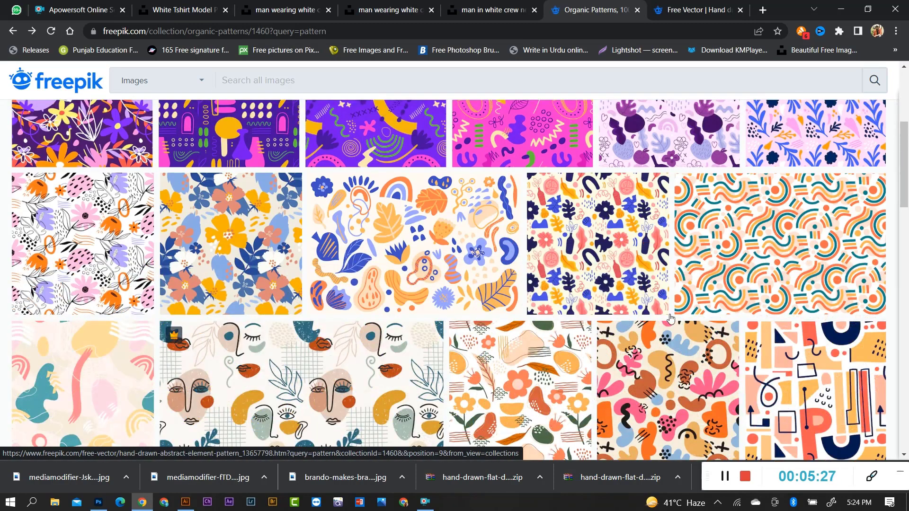
{"action": "scroll", "coordinate": [670, 318], "scroll_direction": "down", "scroll_amount": 5}
{"action": "scroll", "coordinate": [672, 318], "scroll_direction": "down", "scroll_amount": 5}
{"action": "scroll", "coordinate": [675, 319], "scroll_direction": "down", "scroll_amount": 5}
{"action": "scroll", "coordinate": [677, 319], "scroll_direction": "down", "scroll_amount": 5}
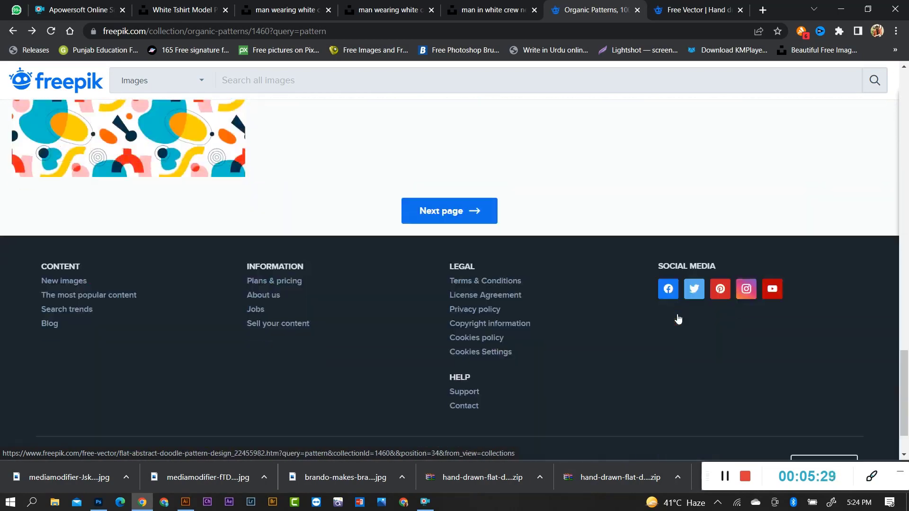
{"action": "scroll", "coordinate": [676, 319], "scroll_direction": "up", "scroll_amount": 6}
{"action": "scroll", "coordinate": [574, 441], "scroll_direction": "down", "scroll_amount": 1}
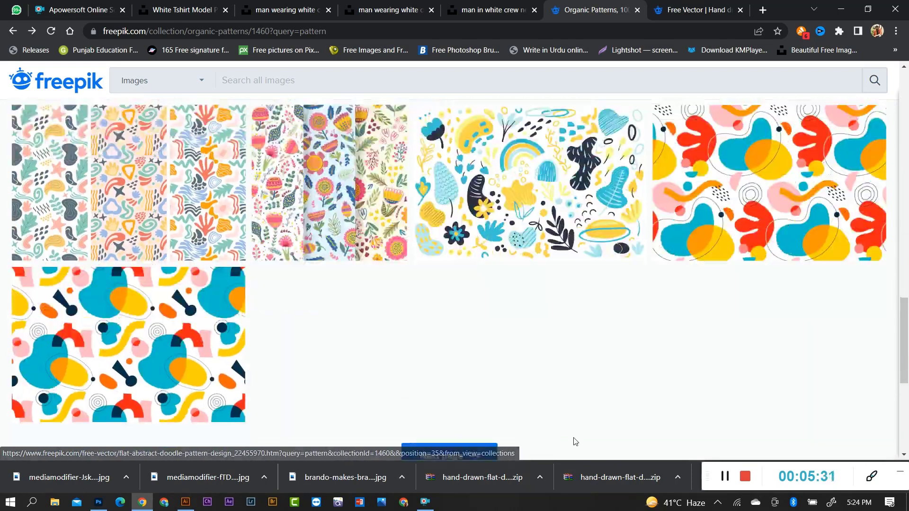
{"action": "scroll", "coordinate": [575, 441], "scroll_direction": "down", "scroll_amount": 3}
{"action": "left_click", "coordinate": [450, 275]}
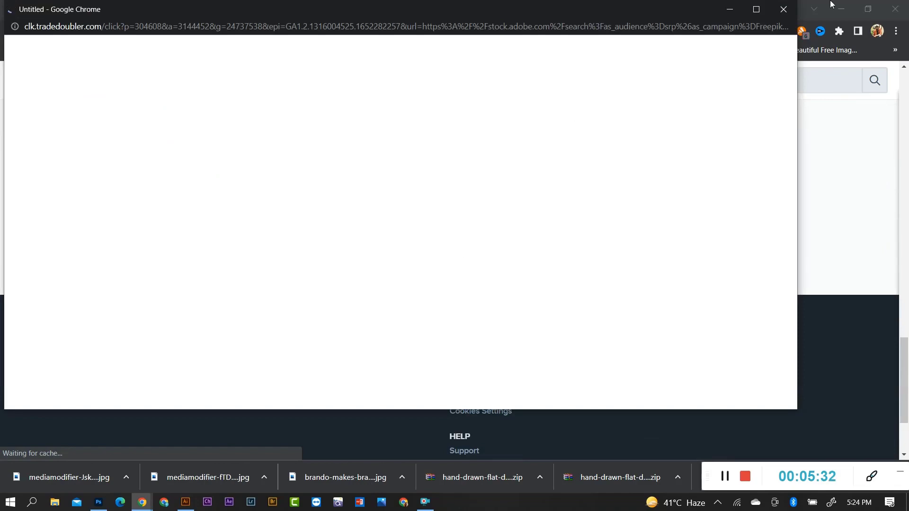
{"action": "left_click", "coordinate": [783, 9]}
{"action": "scroll", "coordinate": [736, 303], "scroll_direction": "down", "scroll_amount": 5}
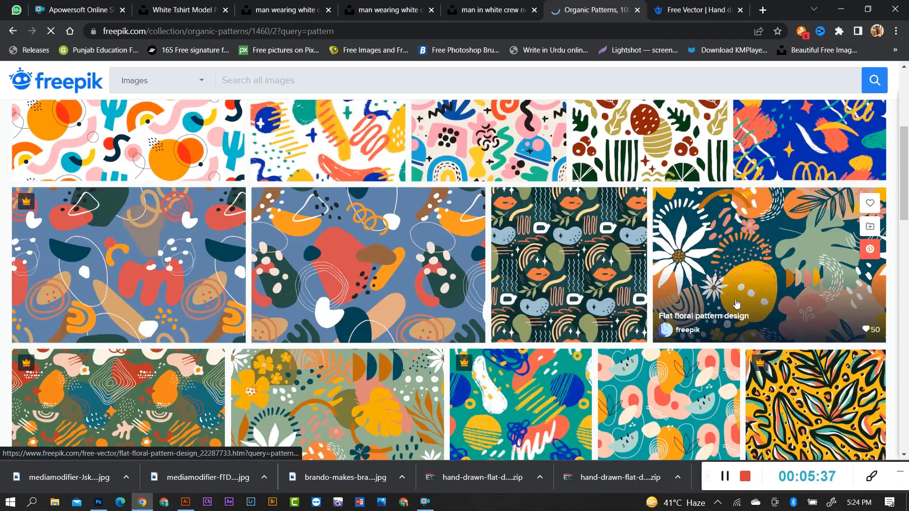
{"action": "scroll", "coordinate": [735, 303], "scroll_direction": "down", "scroll_amount": 5}
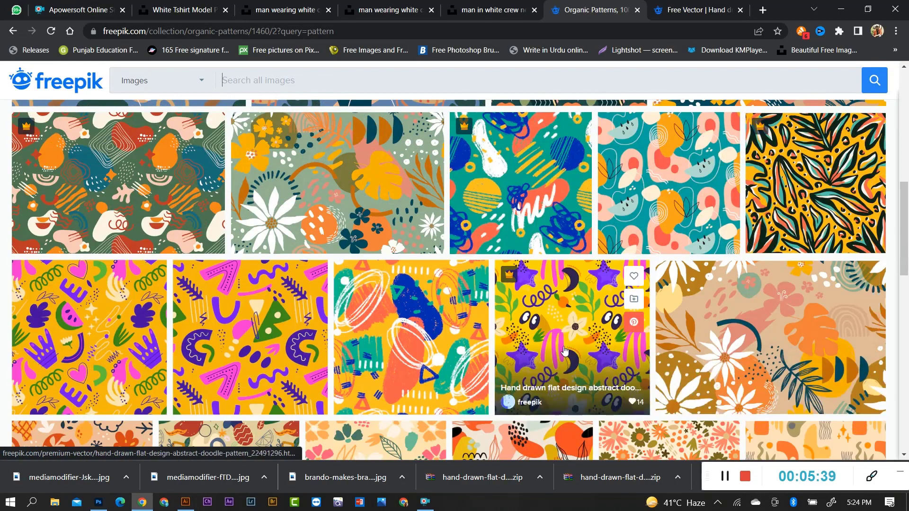
{"action": "scroll", "coordinate": [142, 332], "scroll_direction": "down", "scroll_amount": 6}
{"action": "scroll", "coordinate": [189, 308], "scroll_direction": "up", "scroll_amount": 4}
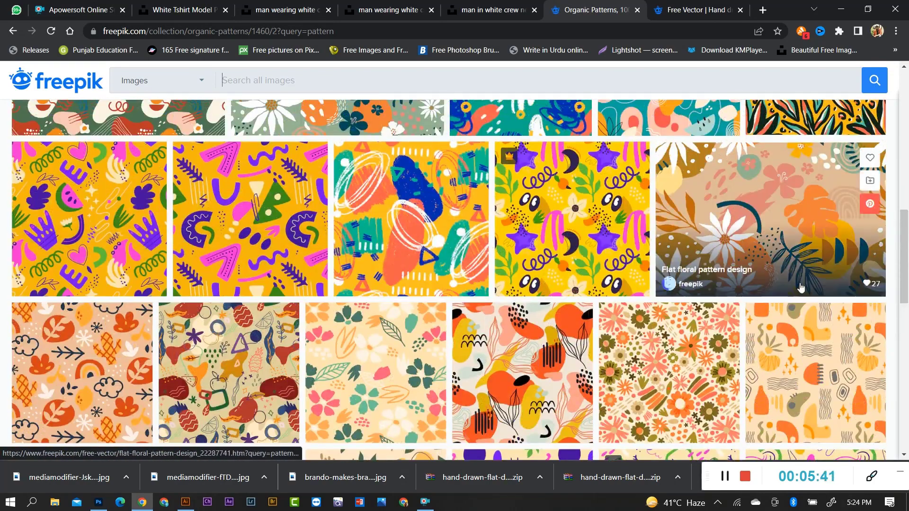
{"action": "scroll", "coordinate": [800, 288], "scroll_direction": "down", "scroll_amount": 4}
{"action": "scroll", "coordinate": [804, 288], "scroll_direction": "down", "scroll_amount": 5}
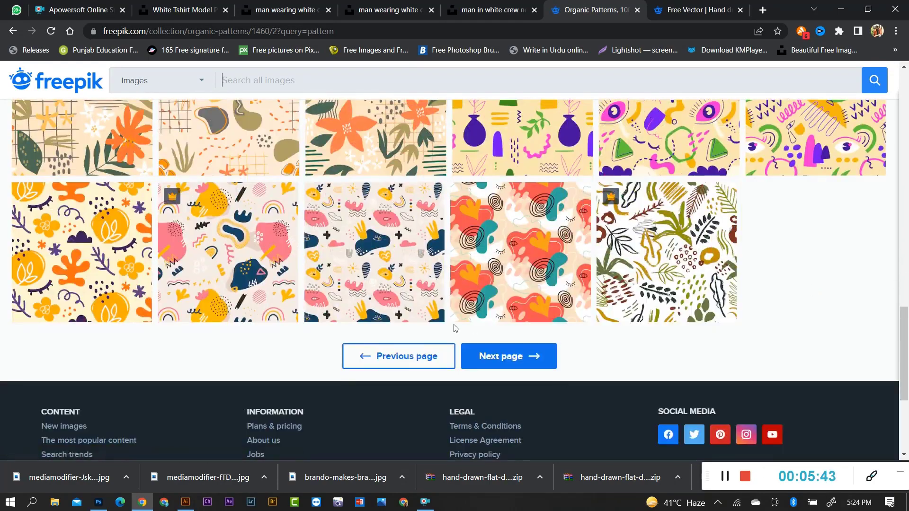
{"action": "left_click", "coordinate": [511, 357]}
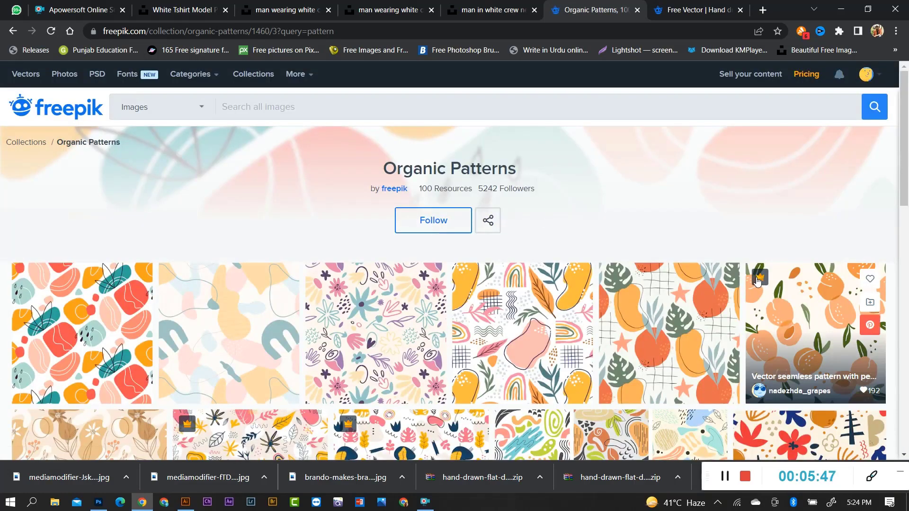
Download the Hand drawn abstract element pattern free with attribution.
{"action": "scroll", "coordinate": [761, 283], "scroll_direction": "down", "scroll_amount": 3}
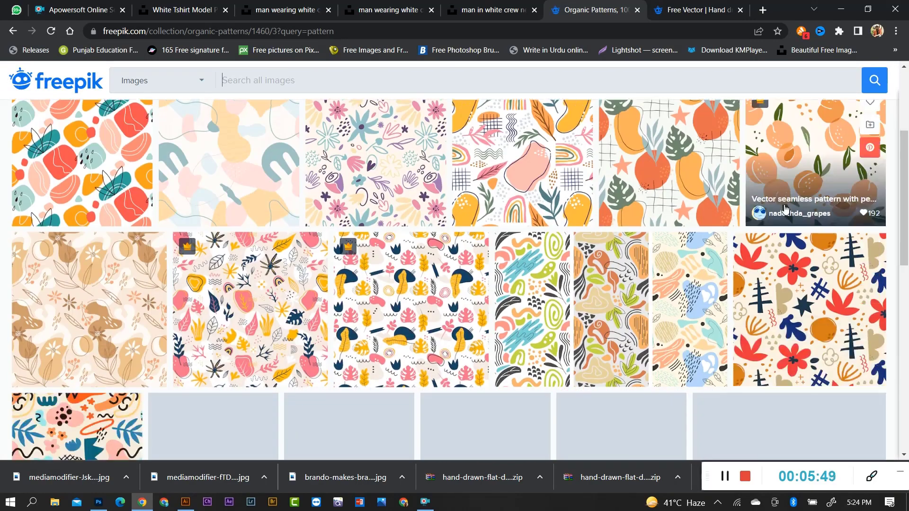
{"action": "mouse_move", "coordinate": [809, 433]}
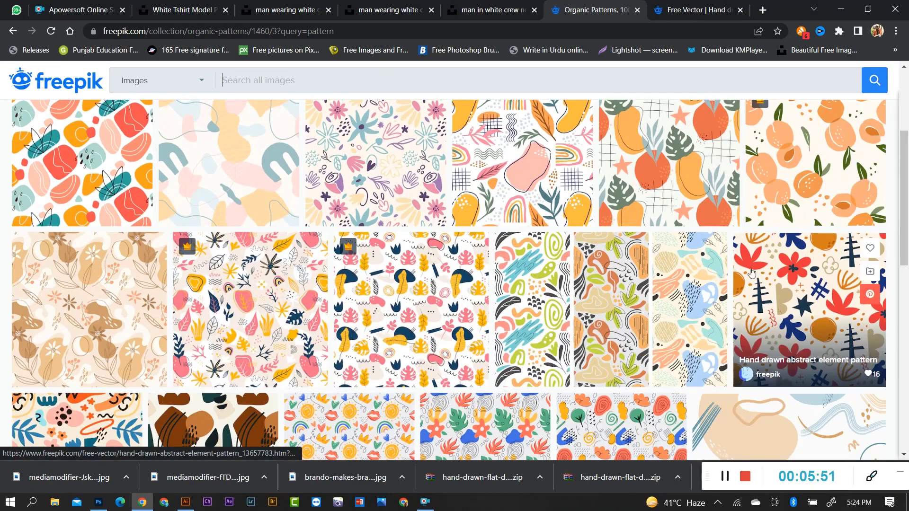
{"action": "scroll", "coordinate": [803, 362], "scroll_direction": "down", "scroll_amount": 3}
{"action": "scroll", "coordinate": [810, 339], "scroll_direction": "up", "scroll_amount": 3}
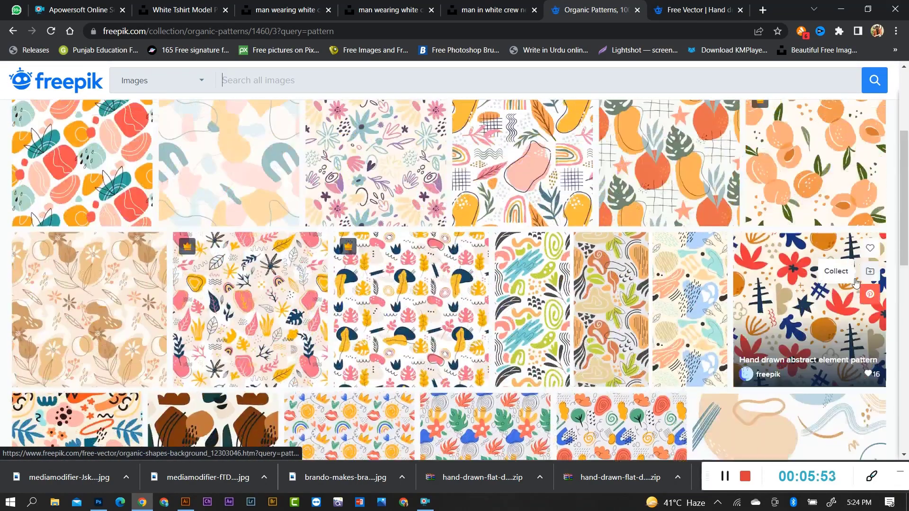
{"action": "left_click", "coordinate": [816, 316]}
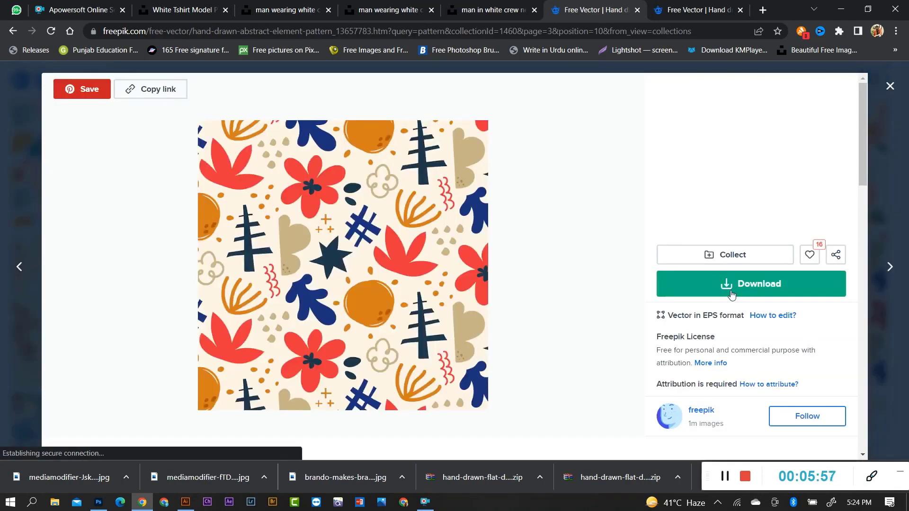
{"action": "left_click", "coordinate": [763, 291]}
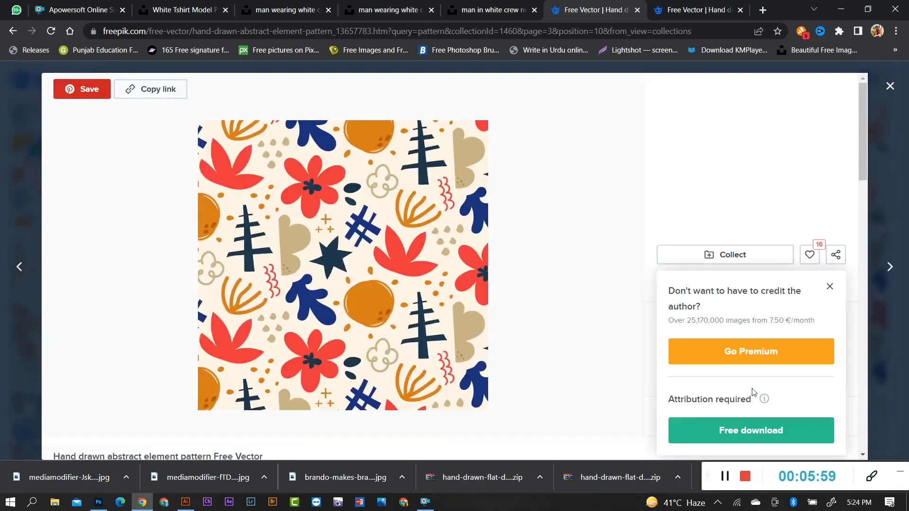
{"action": "left_click", "coordinate": [750, 429]}
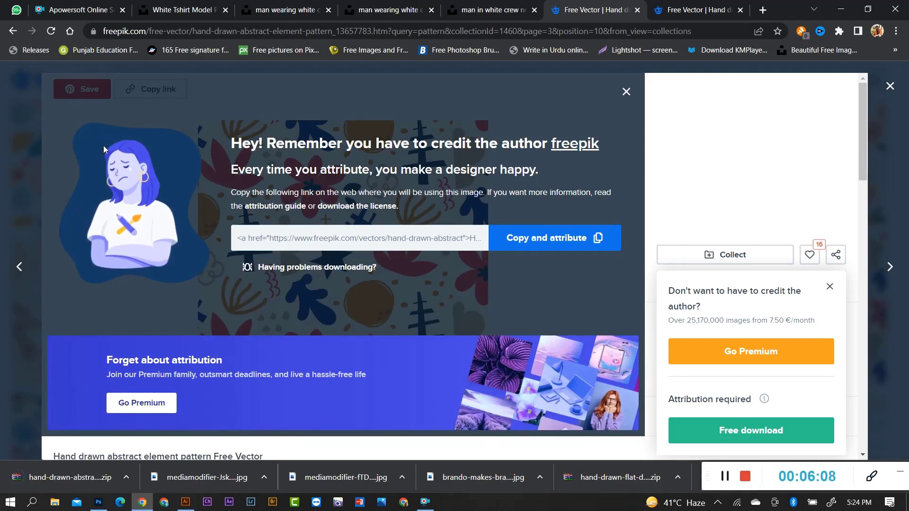
{"action": "left_click", "coordinate": [890, 85]}
Close the pattern detail views and minimize Chrome to the desktop.
{"action": "scroll", "coordinate": [408, 314], "scroll_direction": "down", "scroll_amount": 5}
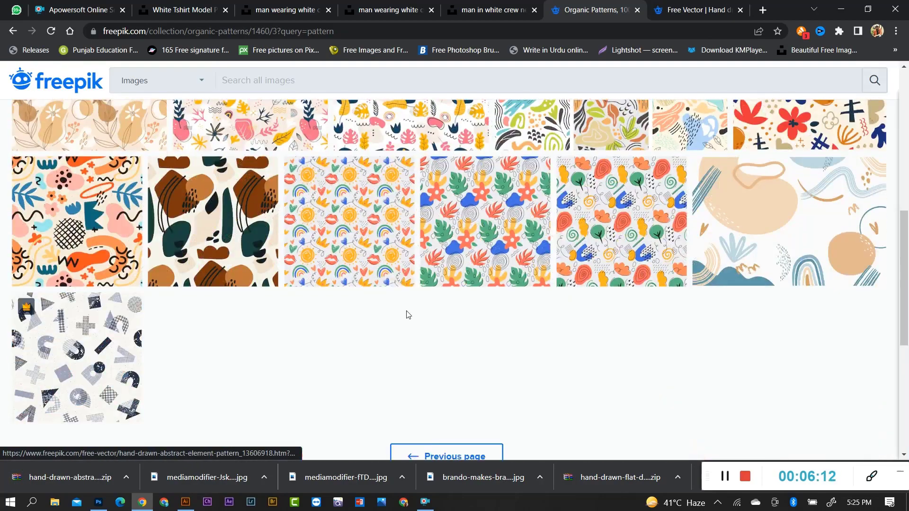
{"action": "scroll", "coordinate": [868, 328], "scroll_direction": "down", "scroll_amount": 5}
{"action": "scroll", "coordinate": [867, 329], "scroll_direction": "up", "scroll_amount": 10}
{"action": "scroll", "coordinate": [183, 224], "scroll_direction": "up", "scroll_amount": 1}
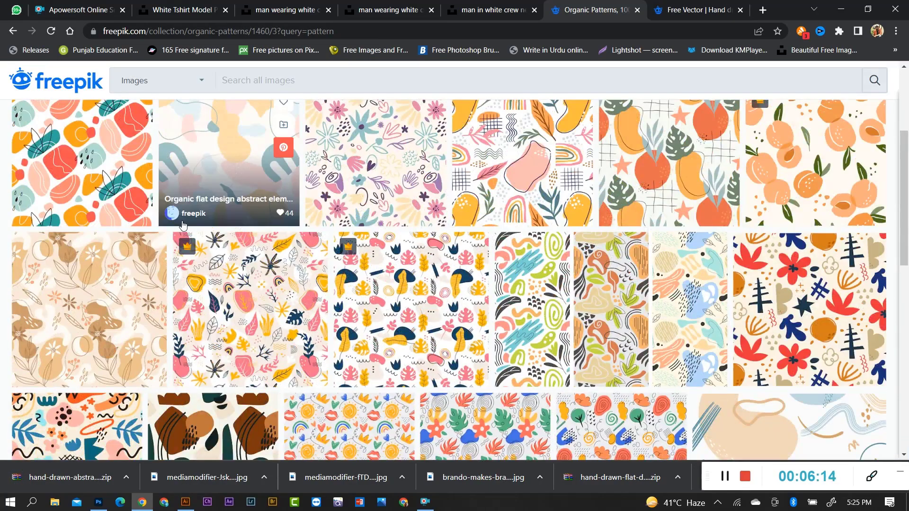
{"action": "scroll", "coordinate": [652, 226], "scroll_direction": "up", "scroll_amount": 3}
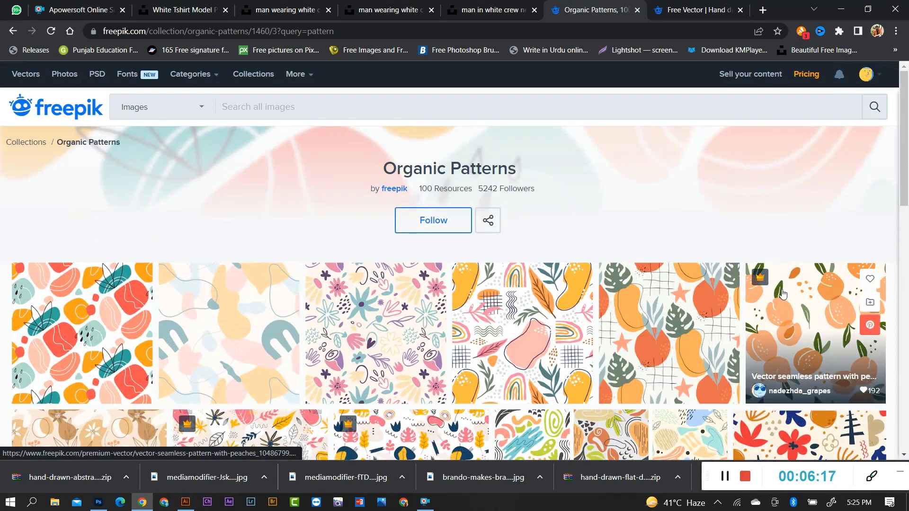
{"action": "left_click", "coordinate": [13, 32]}
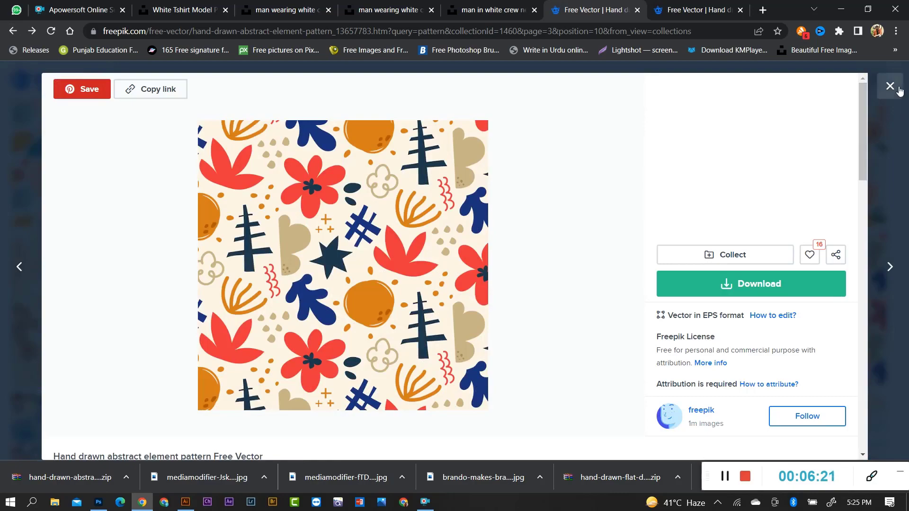
{"action": "left_click", "coordinate": [890, 86]}
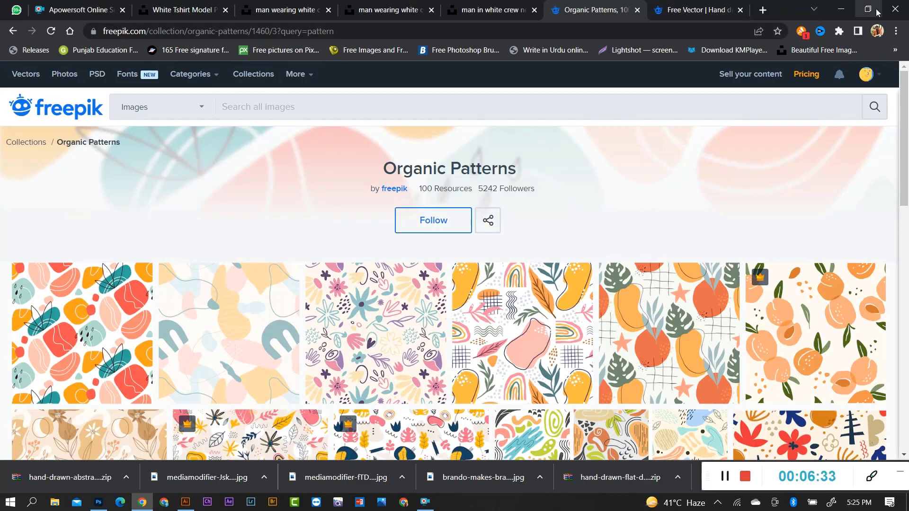
{"action": "left_click", "coordinate": [840, 9]}
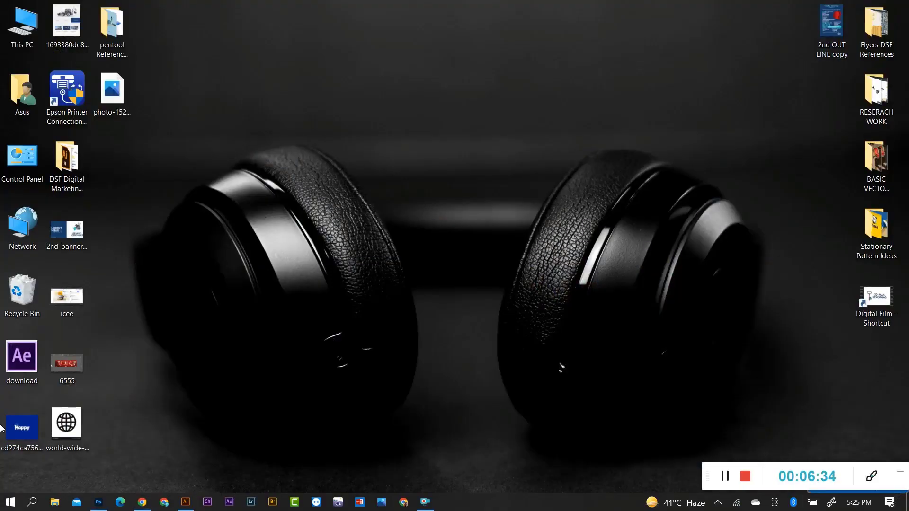
Open mediamodifier-fTDWpCxLA0k-unsplash (1).jpg from the Downloads folder in Photos.
{"action": "left_click", "coordinate": [99, 502]}
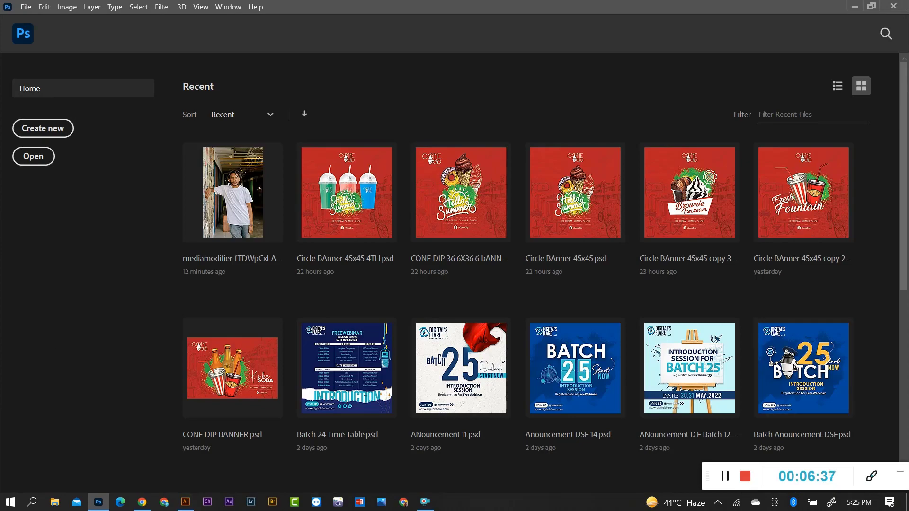
{"action": "left_click", "coordinate": [854, 7]}
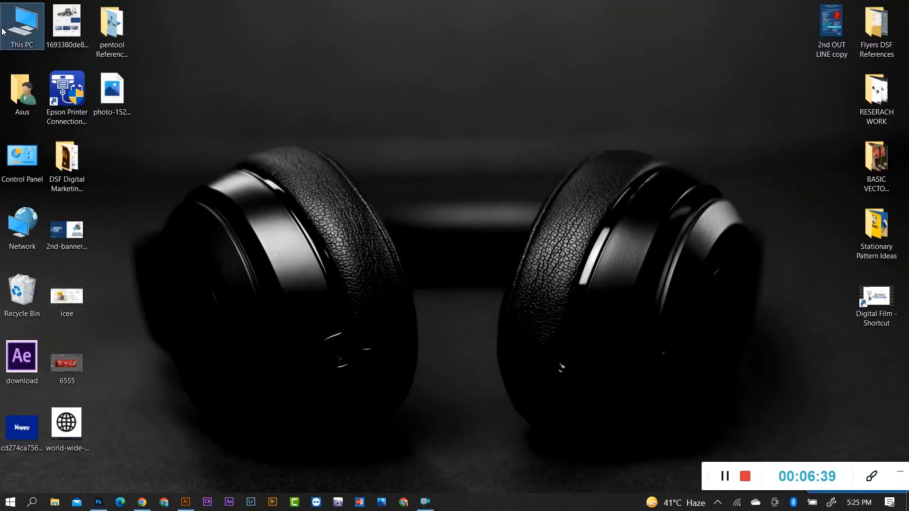
{"action": "key", "text": "super+e"}
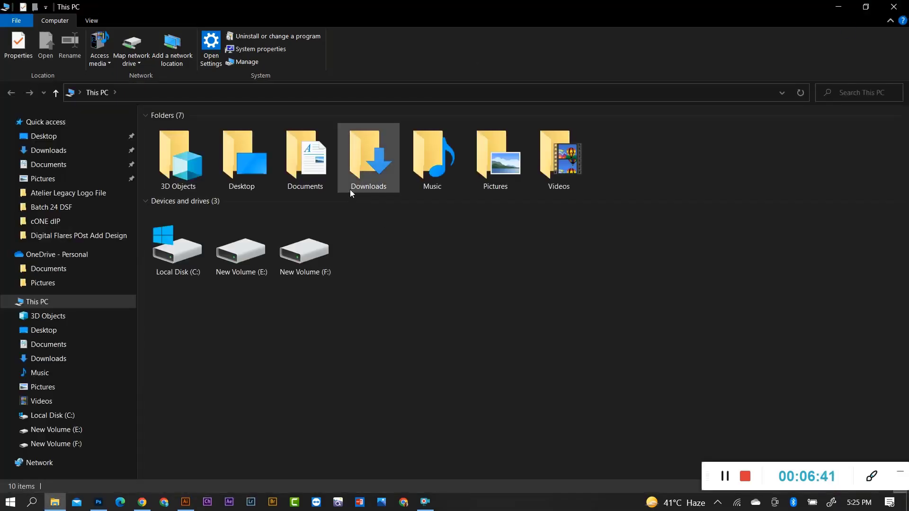
{"action": "left_click", "coordinate": [359, 183]}
{"action": "double_click", "coordinate": [359, 184]}
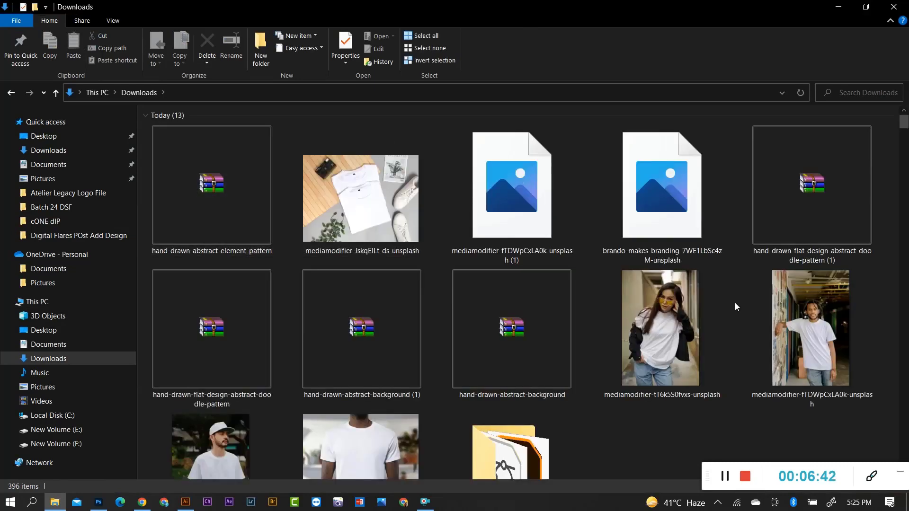
{"action": "left_click", "coordinate": [554, 216]}
{"action": "double_click", "coordinate": [811, 345]}
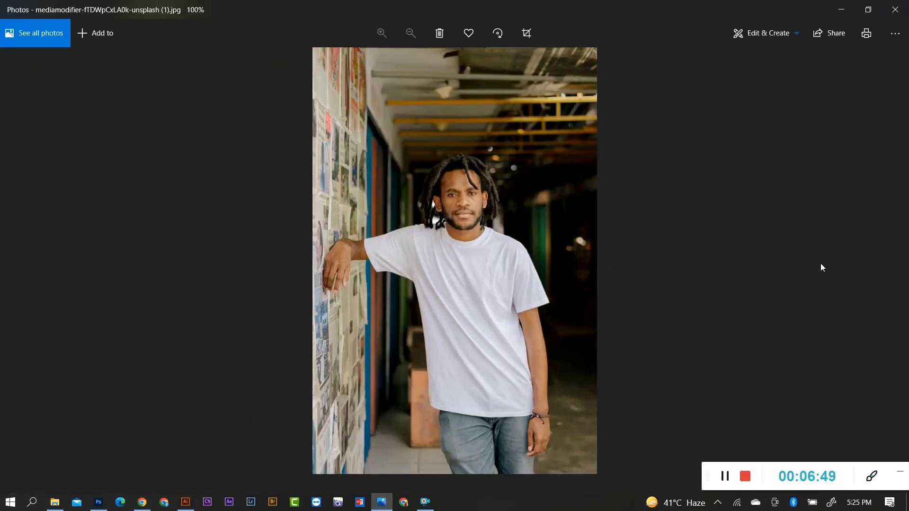
Flip through the downloaded T-shirt photos back to the man's shirt, then close Photos.
{"action": "left_click", "coordinate": [893, 256]}
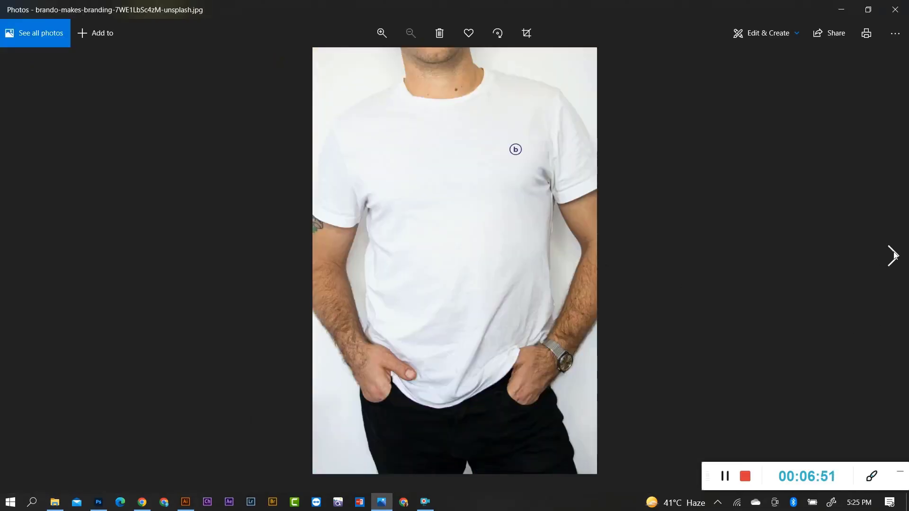
{"action": "left_click", "coordinate": [892, 255]}
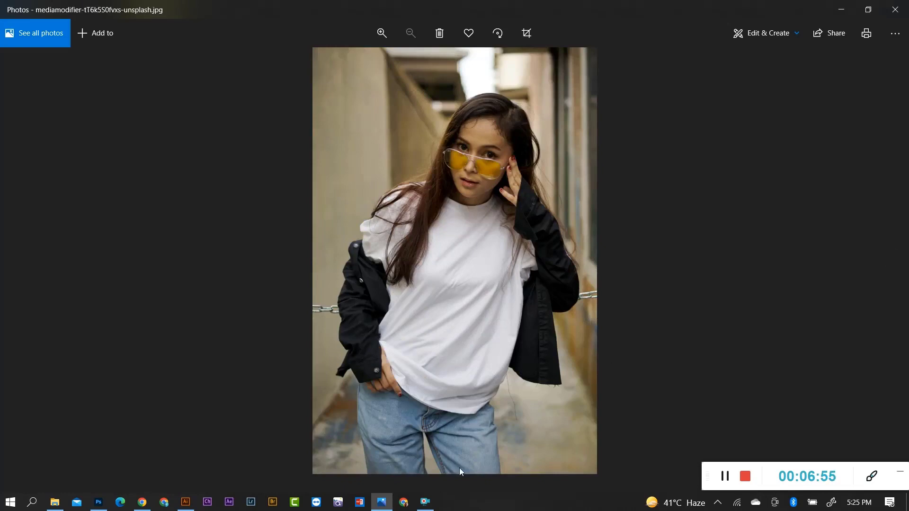
{"action": "left_click", "coordinate": [900, 257]}
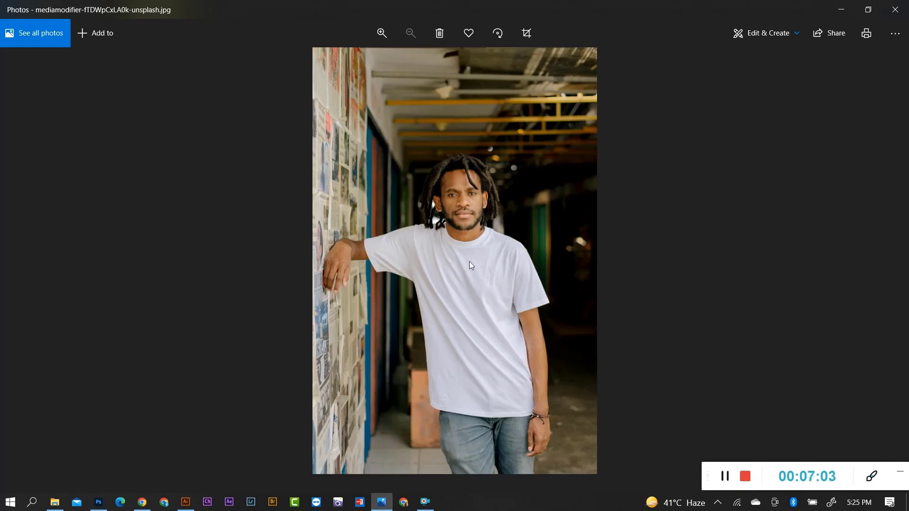
{"action": "left_click", "coordinate": [894, 10]}
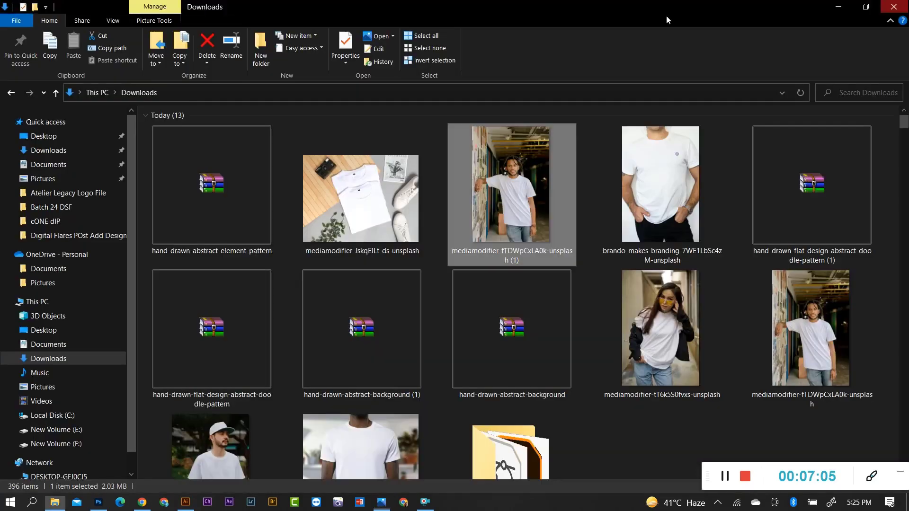
Drag the leaning-man photo into Photoshop and duplicate its Background as Layer 1.
{"action": "mouse_move", "coordinate": [524, 180]}
{"action": "left_mouse_down"}
{"action": "mouse_move", "coordinate": [170, 285]}
{"action": "mouse_move", "coordinate": [396, 197]}
{"action": "left_mouse_up"}
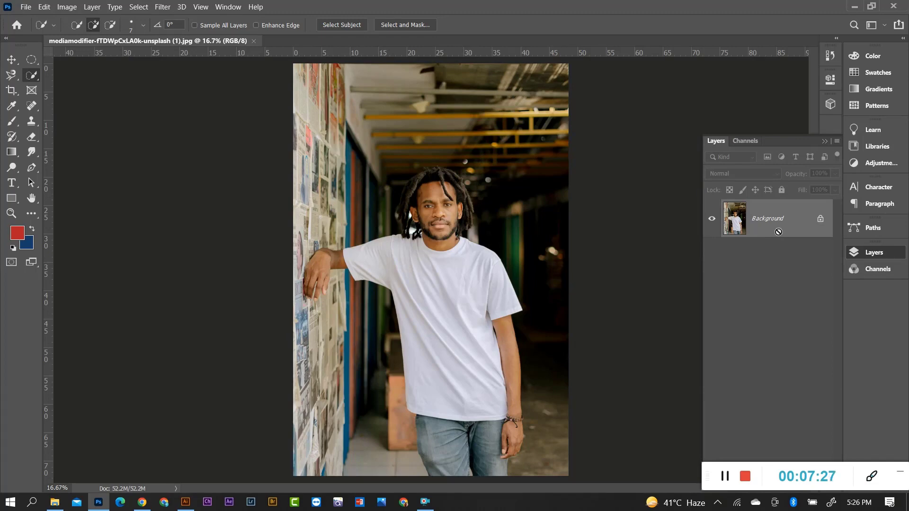
{"action": "key", "text": "ctrl+j"}
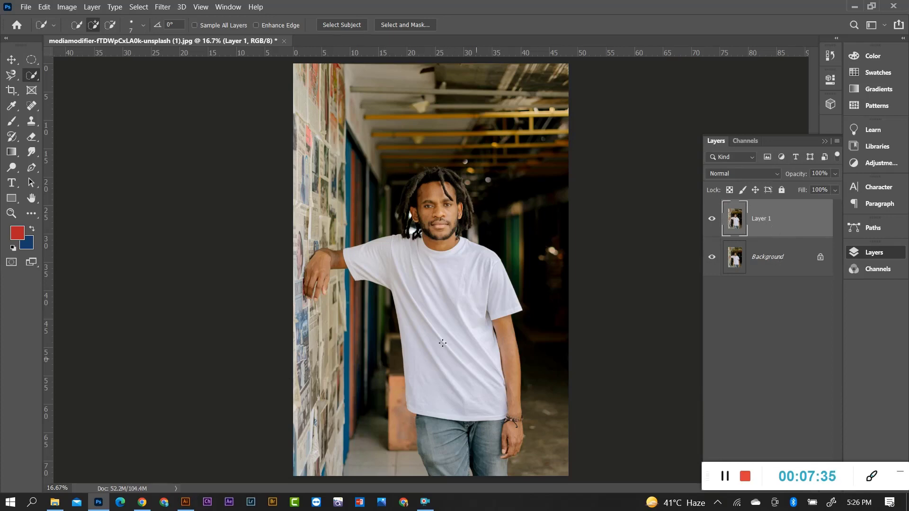
{"action": "scroll", "coordinate": [435, 333], "scroll_direction": "up", "scroll_amount": 3}
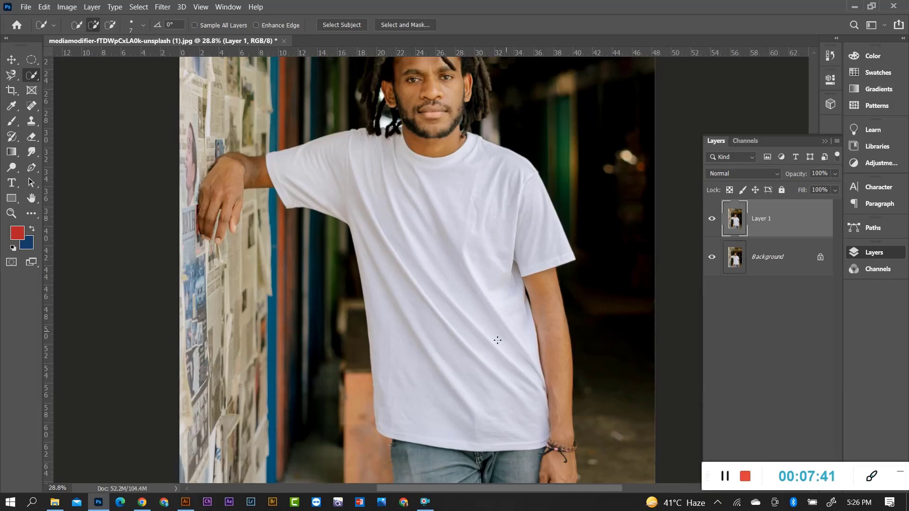
{"action": "right_click", "coordinate": [32, 75]}
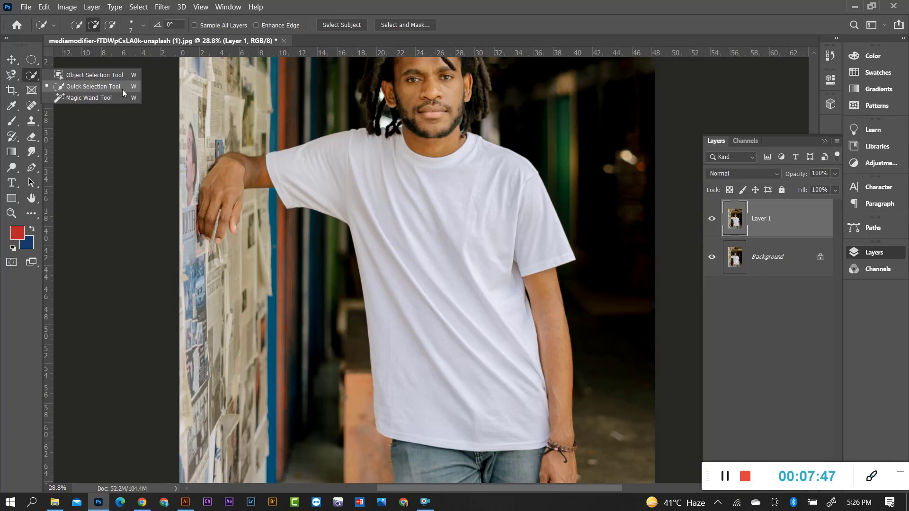
Paint over the white T-shirt with the Quick Selection Tool to select it.
{"action": "left_click", "coordinate": [67, 88]}
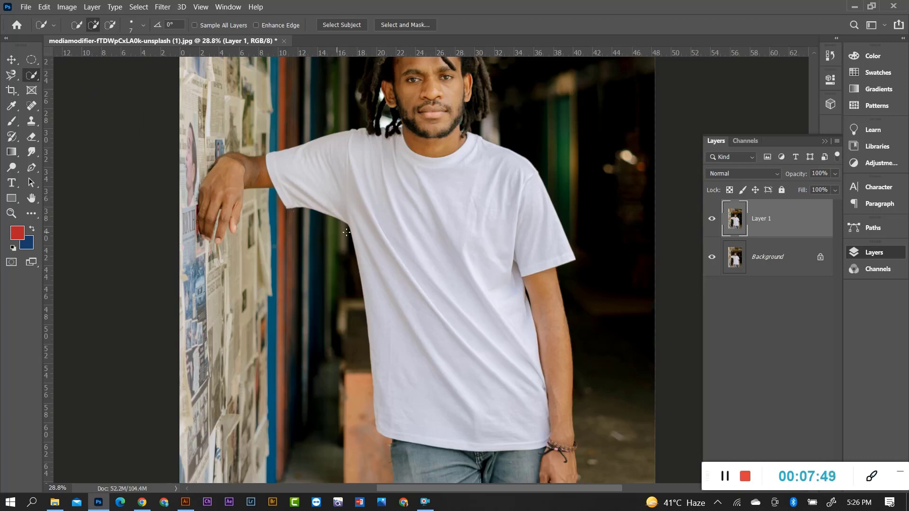
{"action": "scroll", "coordinate": [399, 225], "scroll_direction": "up", "scroll_amount": 2}
{"action": "left_click_drag", "start_coordinate": [388, 195], "coordinate": [489, 194]}
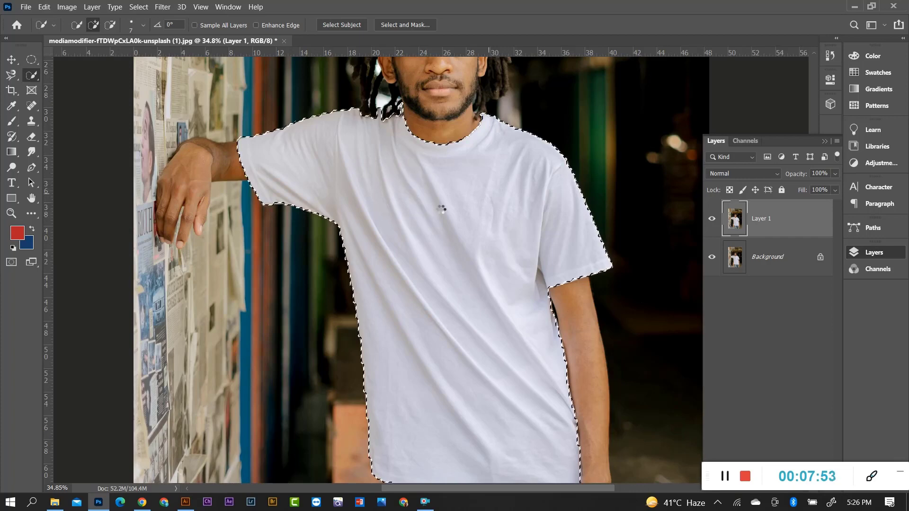
{"action": "scroll", "coordinate": [438, 213], "scroll_direction": "down", "scroll_amount": 2}
{"action": "scroll", "coordinate": [474, 360], "scroll_direction": "up", "scroll_amount": 4}
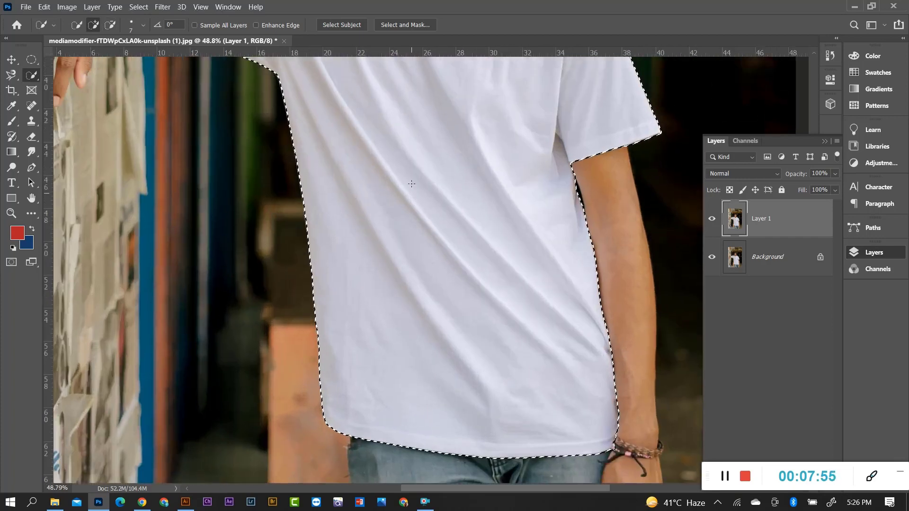
{"action": "scroll", "coordinate": [300, 151], "scroll_direction": "up", "scroll_amount": 6}
{"action": "scroll", "coordinate": [300, 151], "scroll_direction": "down", "scroll_amount": 2}
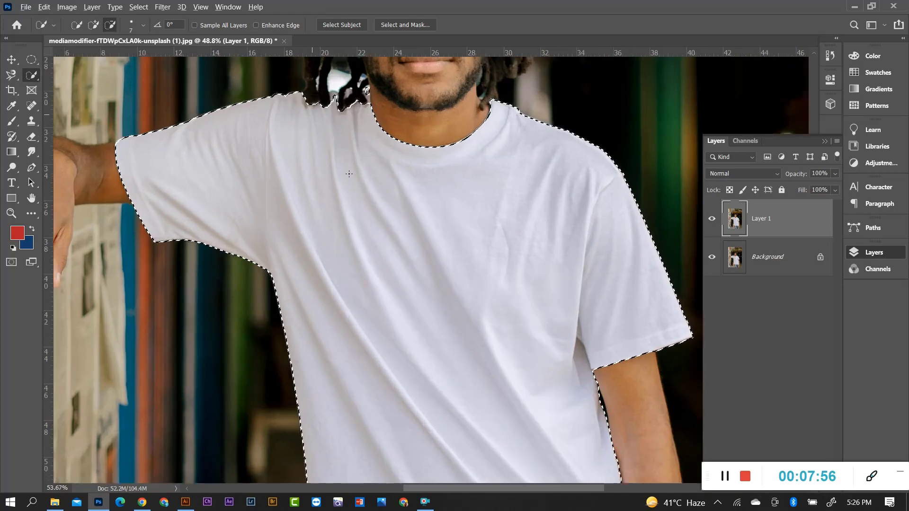
{"action": "scroll", "coordinate": [308, 156], "scroll_direction": "up", "scroll_amount": 3}
{"action": "scroll", "coordinate": [327, 170], "scroll_direction": "up", "scroll_amount": 2}
{"action": "scroll", "coordinate": [337, 180], "scroll_direction": "up", "scroll_amount": 2}
{"action": "scroll", "coordinate": [337, 181], "scroll_direction": "up", "scroll_amount": 2}
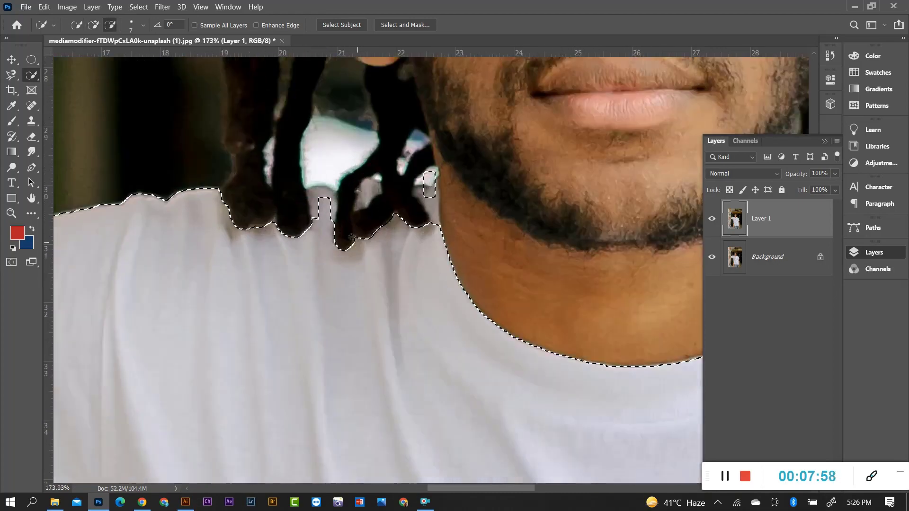
{"action": "scroll", "coordinate": [331, 184], "scroll_direction": "up", "scroll_amount": 2}
{"action": "scroll", "coordinate": [322, 192], "scroll_direction": "up", "scroll_amount": 2}
{"action": "scroll", "coordinate": [312, 199], "scroll_direction": "up", "scroll_amount": 2}
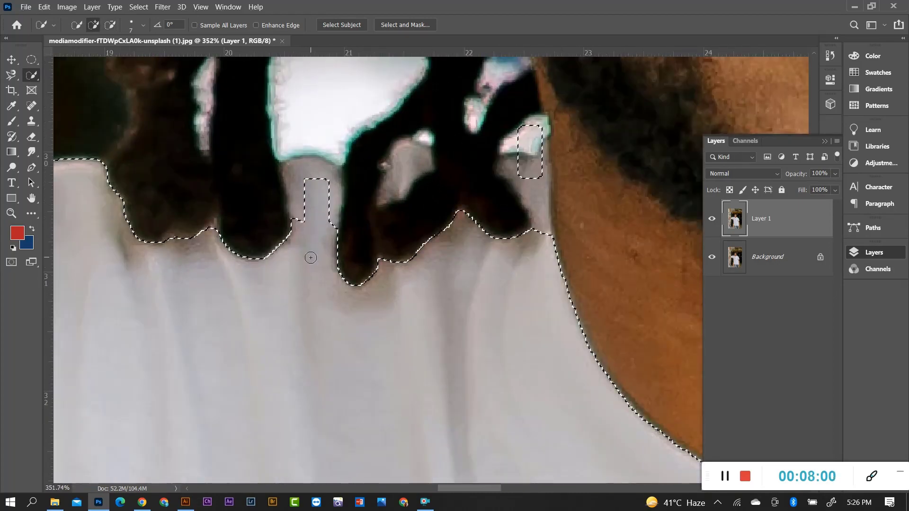
{"action": "scroll", "coordinate": [482, 320], "scroll_direction": "down", "scroll_amount": 2, "text": "alt"}
{"action": "scroll", "coordinate": [355, 308], "scroll_direction": "down", "scroll_amount": 2, "text": "alt"}
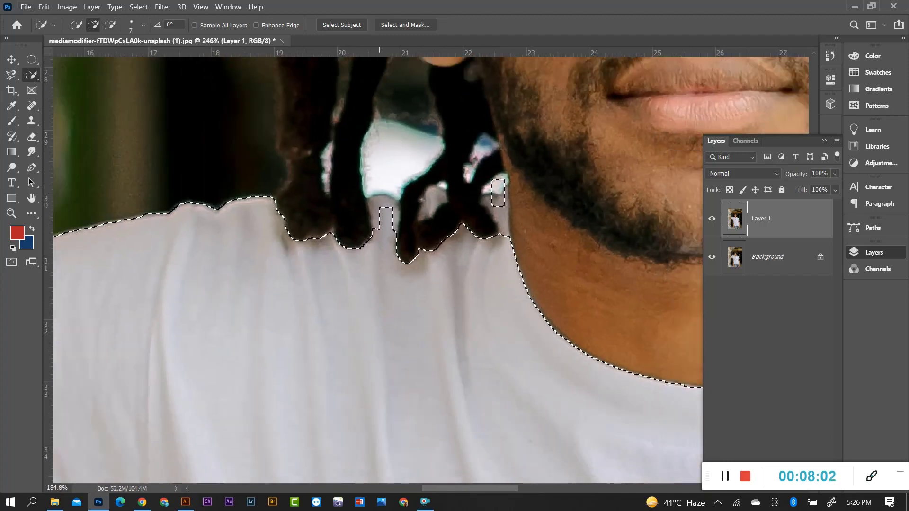
{"action": "scroll", "coordinate": [357, 304], "scroll_direction": "up", "scroll_amount": 2, "text": "alt"}
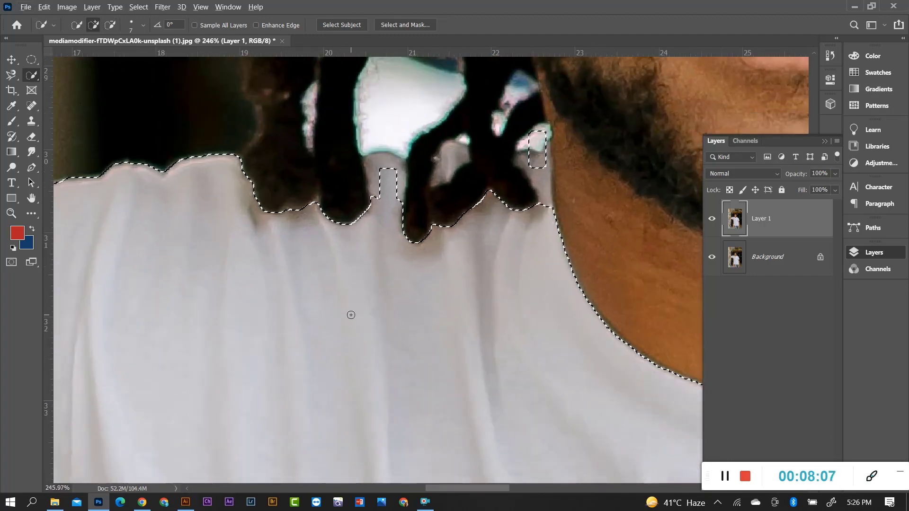
Refine the selection between the dreadlocks and up the gap beside the neck.
{"action": "key", "text": "alt"}
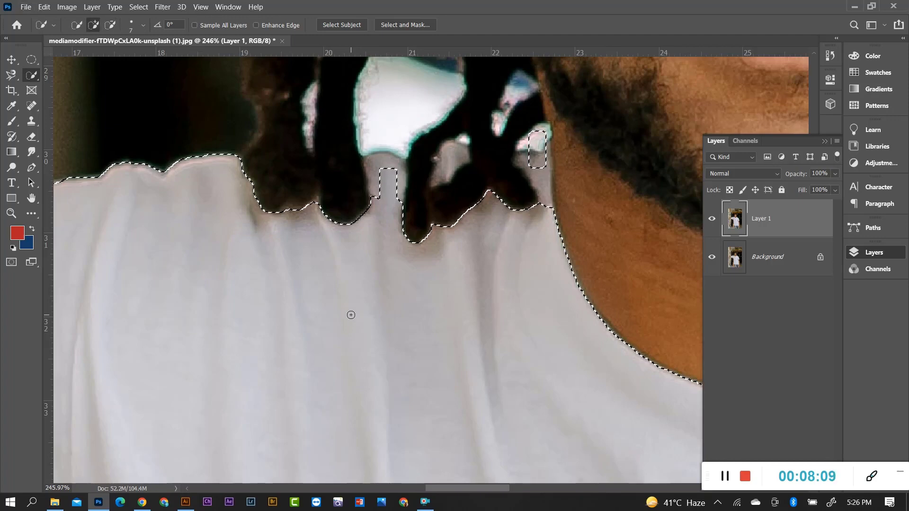
{"action": "key", "text": "alt"}
{"action": "scroll", "coordinate": [376, 164], "scroll_direction": "up", "scroll_amount": 2}
{"action": "scroll", "coordinate": [375, 172], "scroll_direction": "up", "scroll_amount": 2}
{"action": "scroll", "coordinate": [373, 185], "scroll_direction": "up", "scroll_amount": 1}
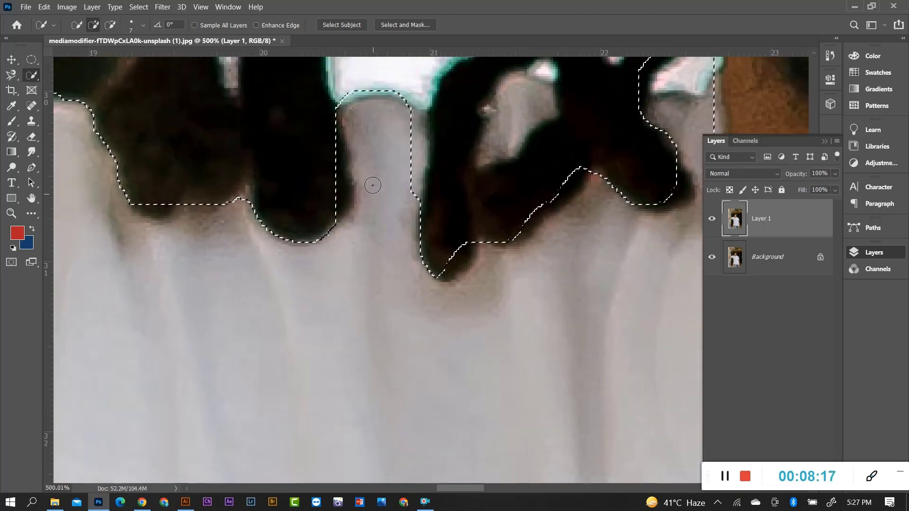
{"action": "mouse_move", "coordinate": [372, 185]}
{"action": "left_mouse_down"}
{"action": "mouse_move", "coordinate": [356, 116]}
{"action": "mouse_move", "coordinate": [390, 107]}
{"action": "left_mouse_up"}
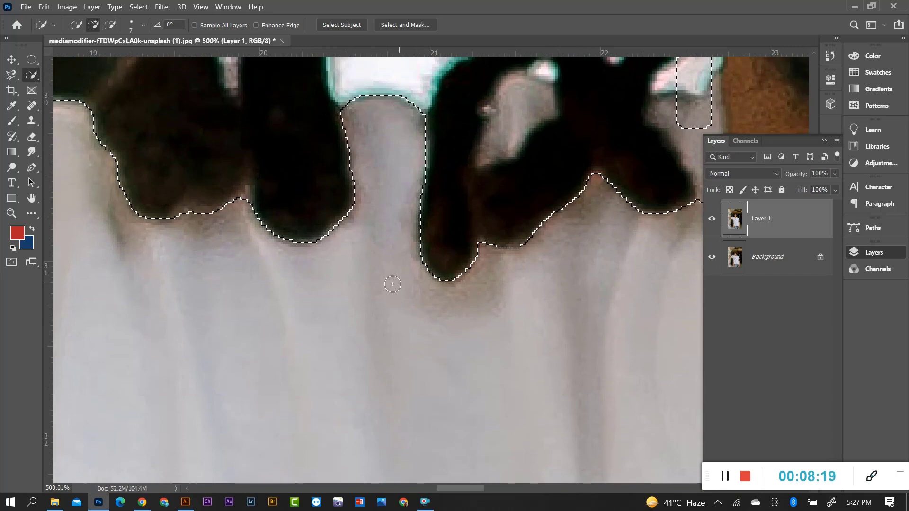
{"action": "scroll", "coordinate": [393, 284], "scroll_direction": "down", "scroll_amount": 2}
{"action": "scroll", "coordinate": [393, 284], "scroll_direction": "down", "scroll_amount": 1}
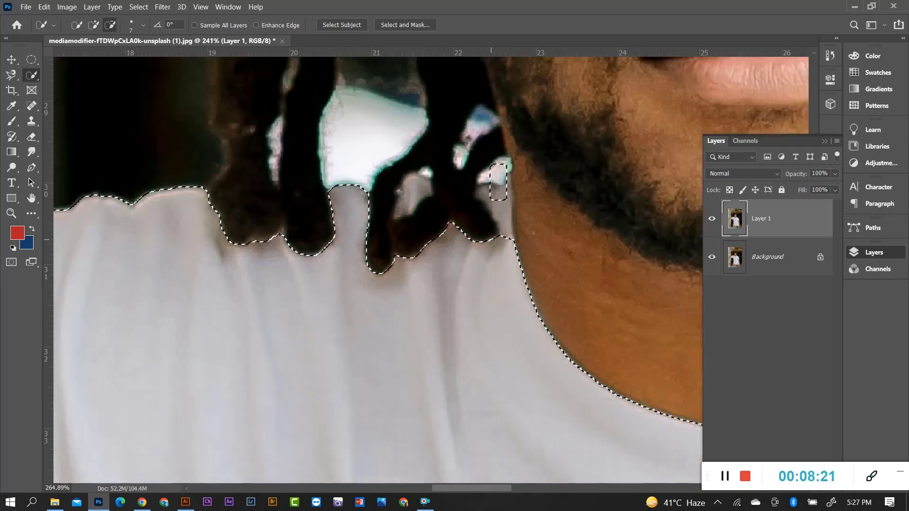
{"action": "scroll", "coordinate": [511, 244], "scroll_direction": "up", "scroll_amount": 2}
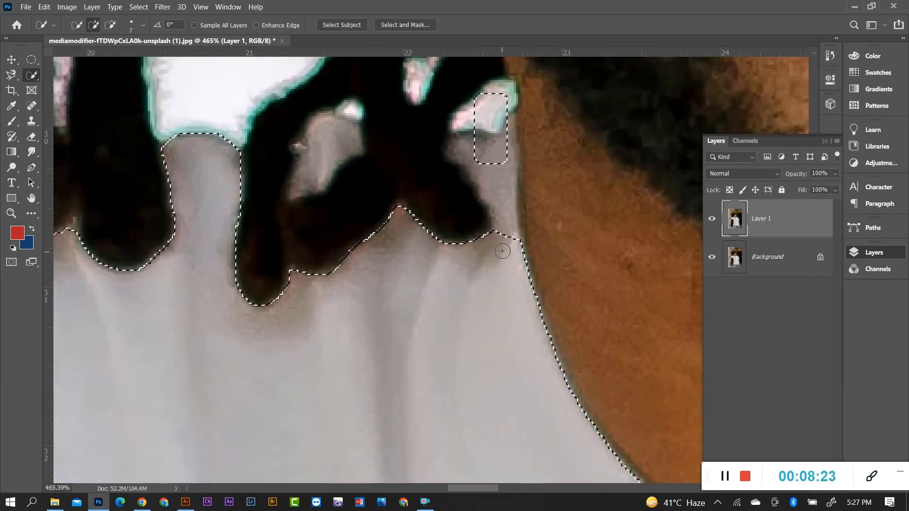
{"action": "left_click_drag", "start_coordinate": [502, 251], "coordinate": [501, 128]}
{"action": "scroll", "coordinate": [502, 128], "scroll_direction": "up", "scroll_amount": 1}
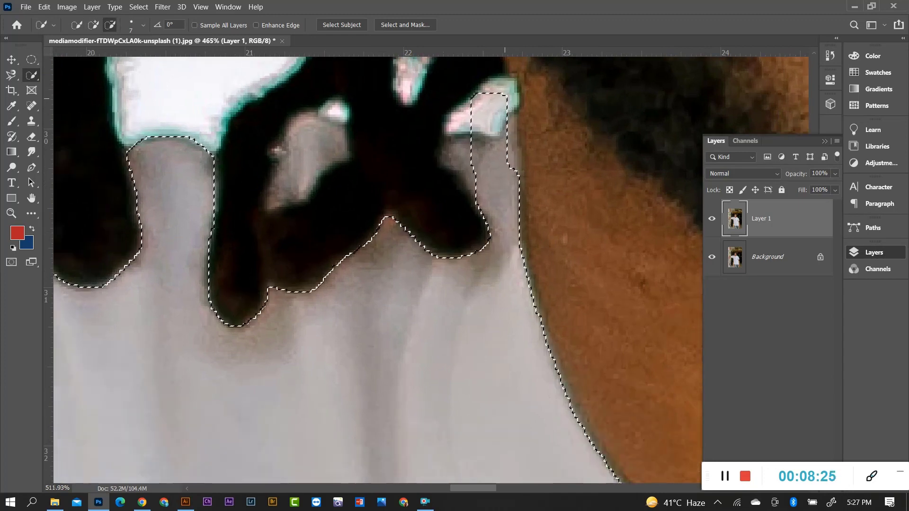
{"action": "scroll", "coordinate": [501, 118], "scroll_direction": "up", "scroll_amount": 2}
{"action": "left_click", "coordinate": [487, 133]}
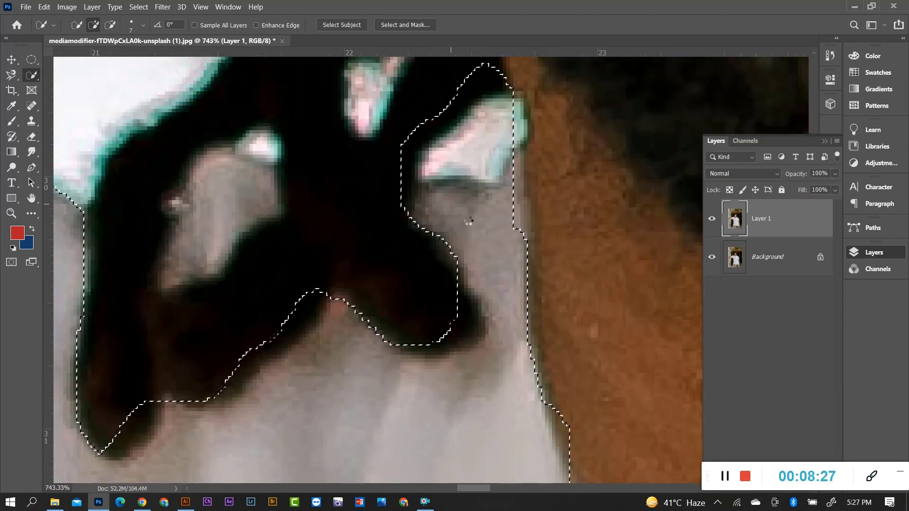
{"action": "key", "text": "ctrl+z"}
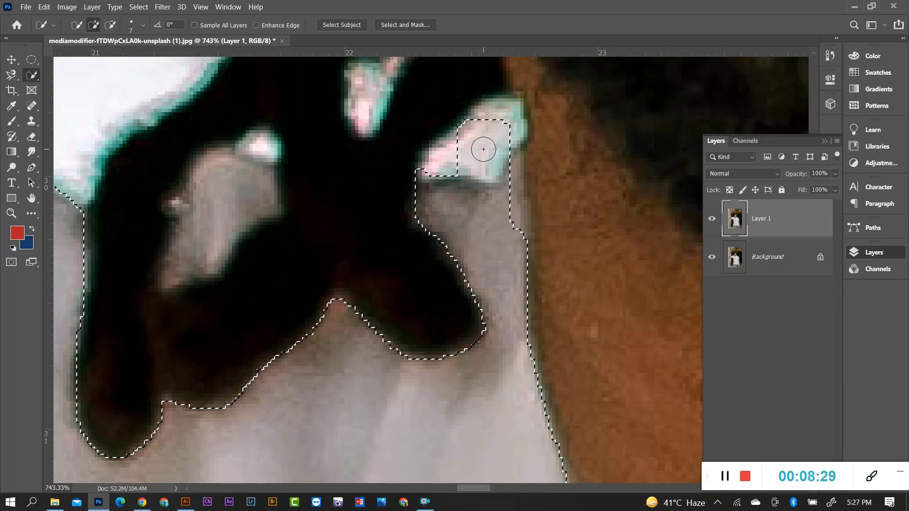
Subtract the stray patch at the collar and re-add the strip along the neck edge.
{"action": "scroll", "coordinate": [483, 149], "scroll_direction": "up", "scroll_amount": 1}
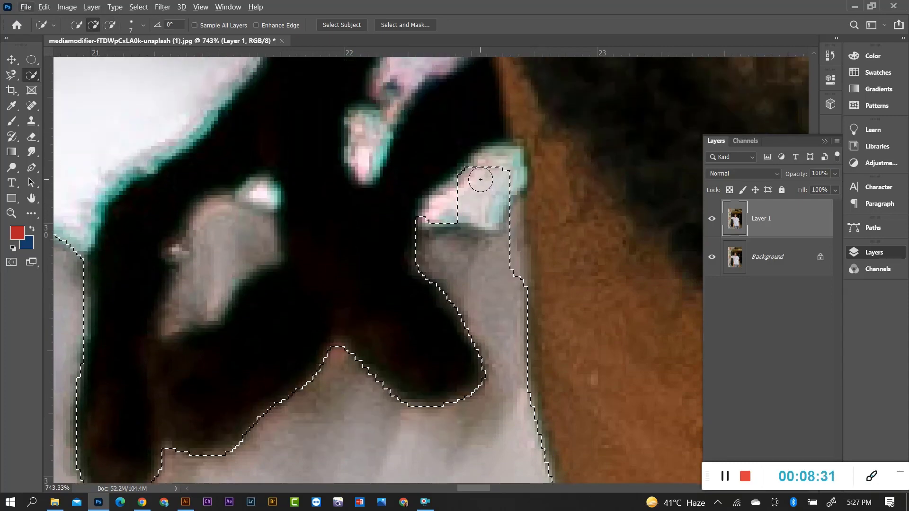
{"action": "key", "text": "alt"}
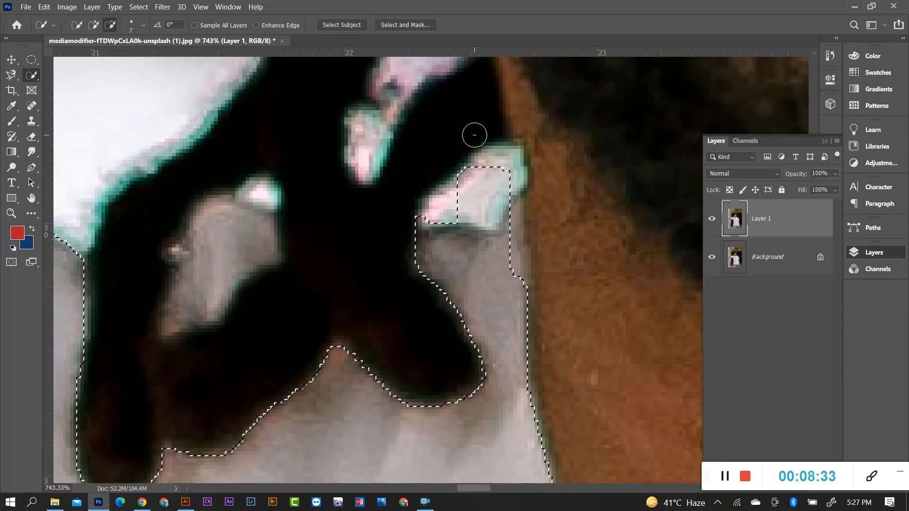
{"action": "left_click", "coordinate": [481, 189], "text": "alt"}
{"action": "left_click_drag", "start_coordinate": [467, 162], "coordinate": [471, 207]}
{"action": "left_click", "coordinate": [466, 189], "text": "alt"}
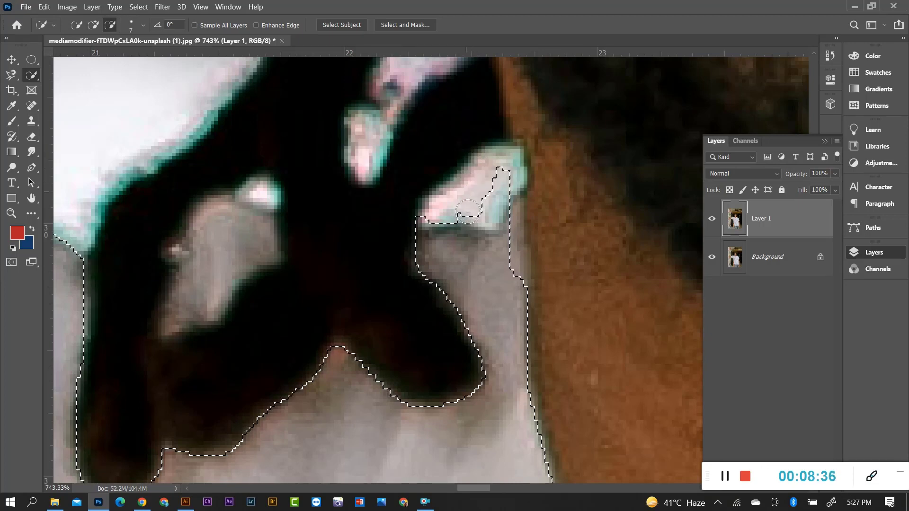
{"action": "left_click", "coordinate": [492, 193], "text": "alt"}
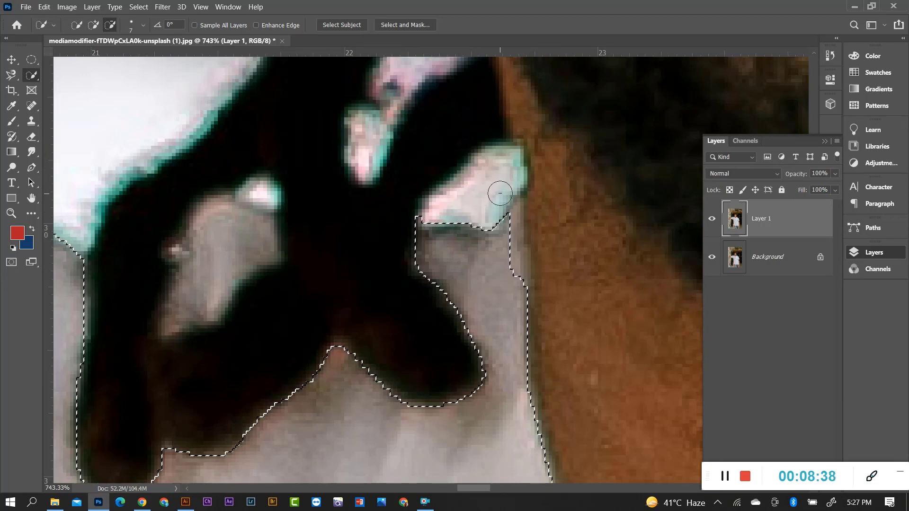
{"action": "scroll", "coordinate": [499, 265], "scroll_direction": "up", "scroll_amount": 2}
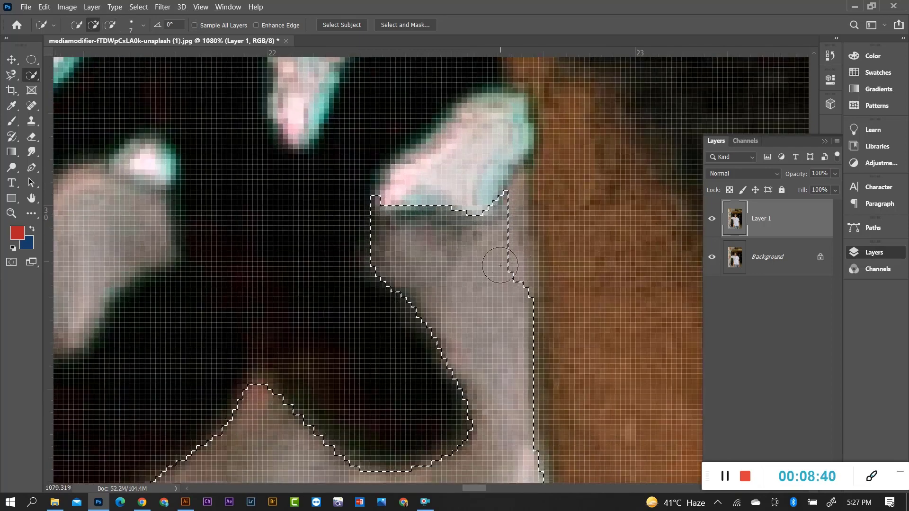
{"action": "left_click", "coordinate": [516, 195]}
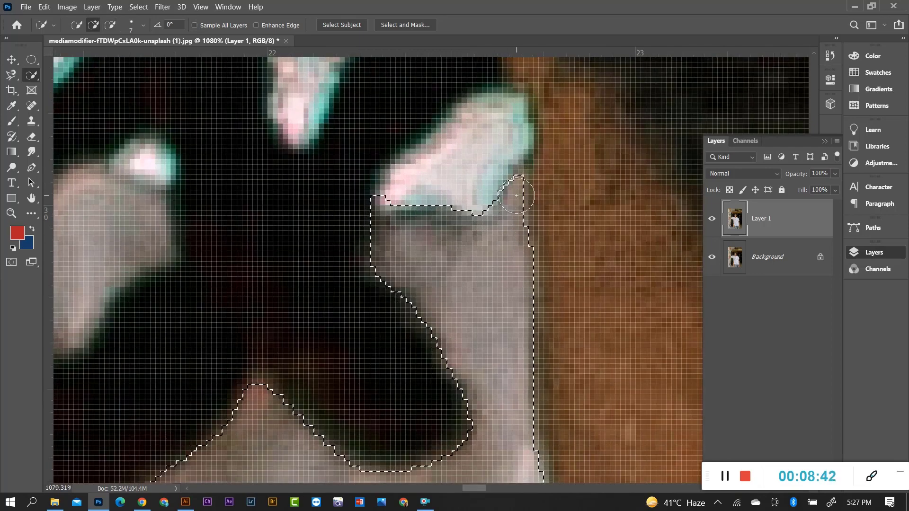
{"action": "scroll", "coordinate": [516, 195], "scroll_direction": "down", "scroll_amount": 3}
{"action": "scroll", "coordinate": [545, 222], "scroll_direction": "down", "scroll_amount": 3}
Zoom into the left shoulder and add the missing corner to the shirt selection.
{"action": "scroll", "coordinate": [592, 249], "scroll_direction": "down", "scroll_amount": 3}
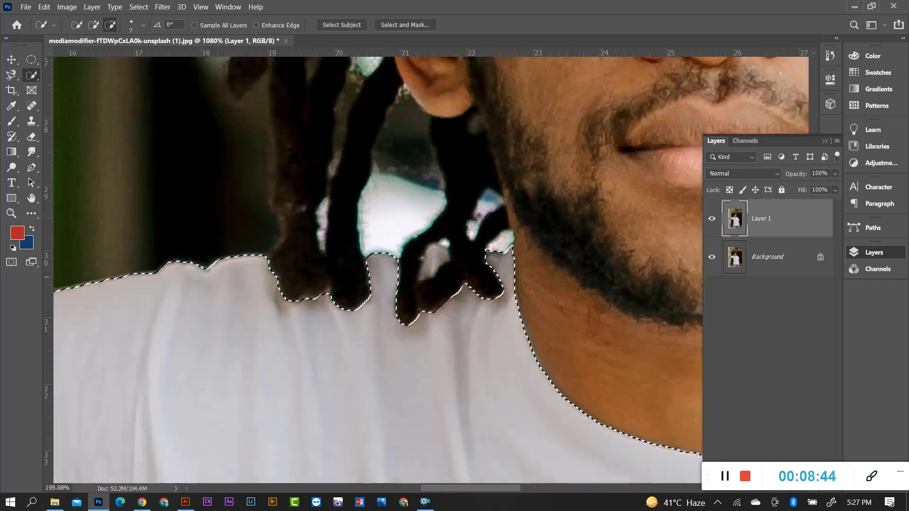
{"action": "scroll", "coordinate": [164, 305], "scroll_direction": "down", "scroll_amount": 3}
{"action": "scroll", "coordinate": [164, 305], "scroll_direction": "down", "scroll_amount": 2}
{"action": "scroll", "coordinate": [164, 305], "scroll_direction": "down", "scroll_amount": 1}
{"action": "scroll", "coordinate": [163, 305], "scroll_direction": "down", "scroll_amount": 1}
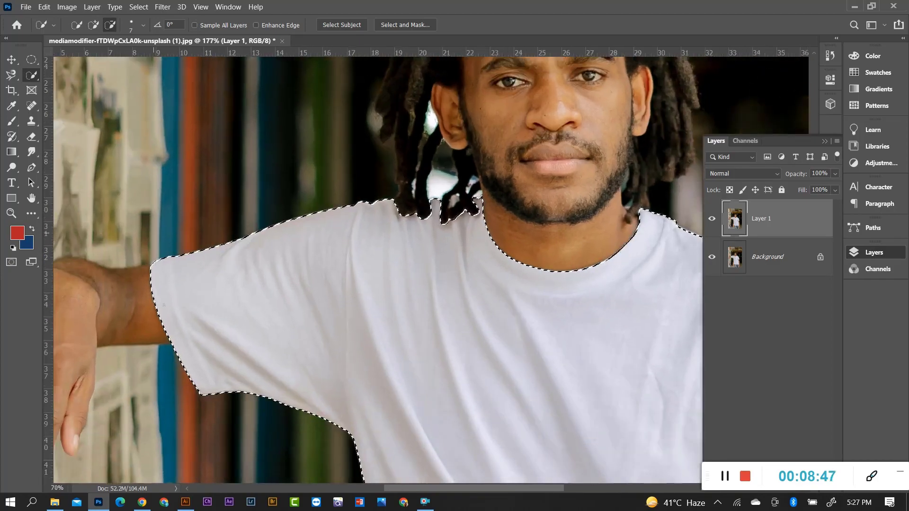
{"action": "scroll", "coordinate": [163, 304], "scroll_direction": "up", "scroll_amount": 3}
{"action": "scroll", "coordinate": [156, 279], "scroll_direction": "down", "scroll_amount": 2}
{"action": "scroll", "coordinate": [146, 247], "scroll_direction": "up", "scroll_amount": 2}
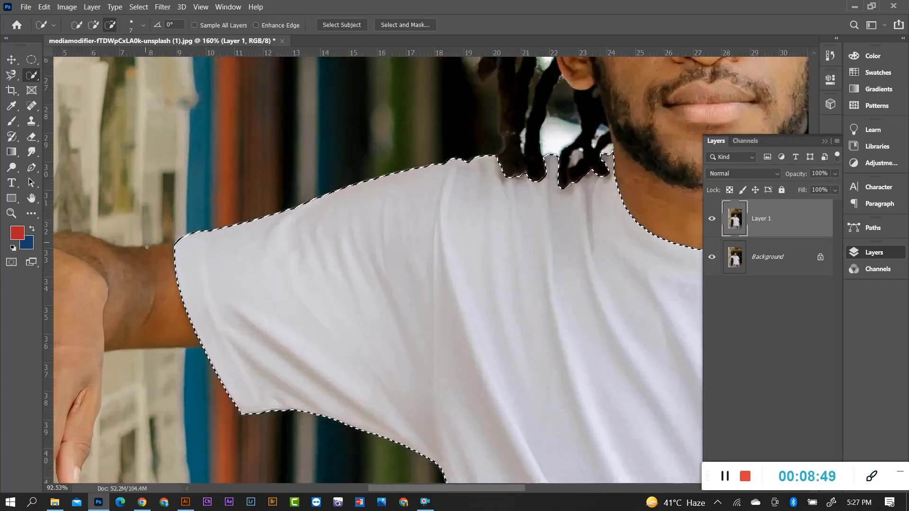
{"action": "scroll", "coordinate": [147, 247], "scroll_direction": "up", "scroll_amount": 3}
{"action": "scroll", "coordinate": [213, 265], "scroll_direction": "up", "scroll_amount": 3}
{"action": "scroll", "coordinate": [284, 284], "scroll_direction": "up", "scroll_amount": 2}
{"action": "scroll", "coordinate": [338, 295], "scroll_direction": "up", "scroll_amount": 2}
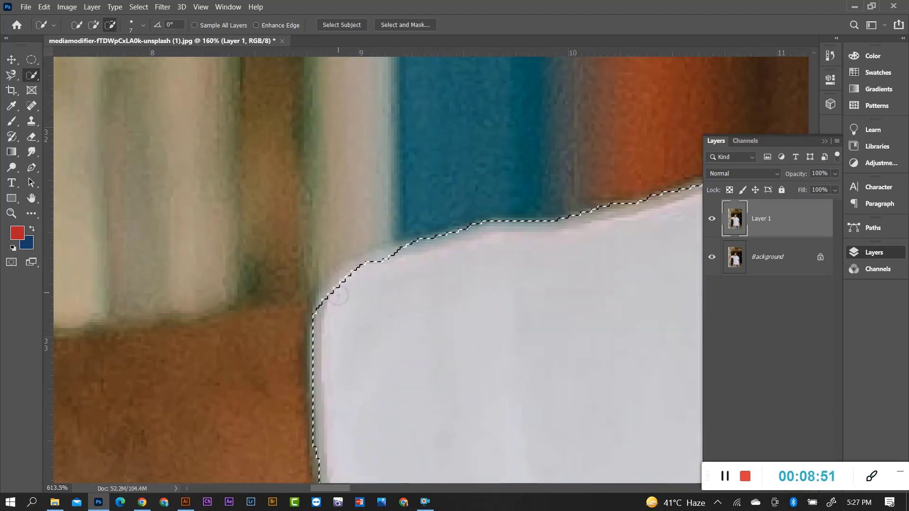
{"action": "left_click", "coordinate": [338, 294]}
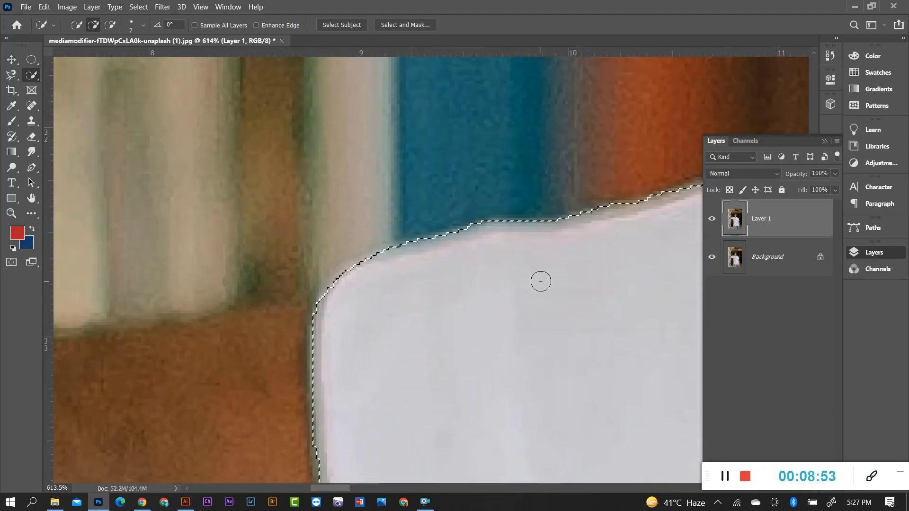
Zoom back out to check the whole T-shirt selection.
{"action": "scroll", "coordinate": [158, 237], "scroll_direction": "down", "scroll_amount": 2}
{"action": "scroll", "coordinate": [175, 185], "scroll_direction": "down", "scroll_amount": 2}
{"action": "scroll", "coordinate": [189, 129], "scroll_direction": "down", "scroll_amount": 1}
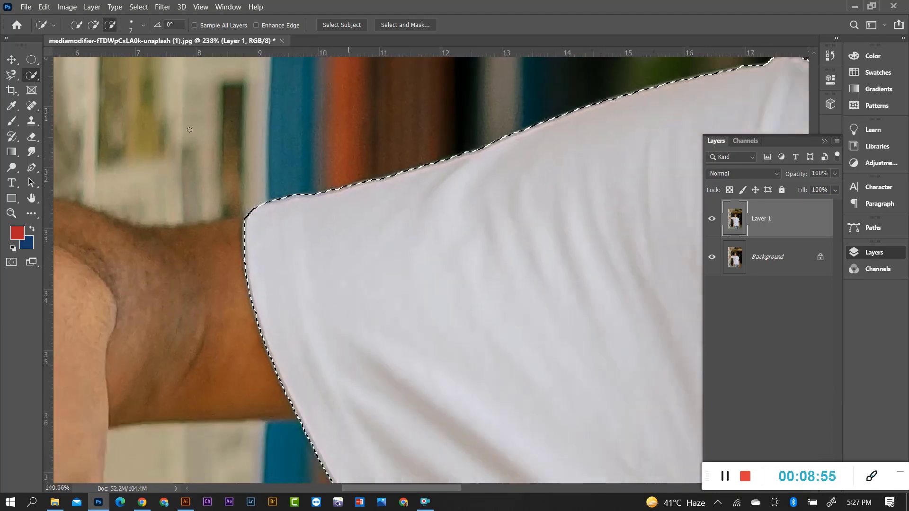
{"action": "scroll", "coordinate": [223, 147], "scroll_direction": "down", "scroll_amount": 1}
{"action": "scroll", "coordinate": [258, 163], "scroll_direction": "down", "scroll_amount": 1}
{"action": "scroll", "coordinate": [291, 181], "scroll_direction": "down", "scroll_amount": 1}
{"action": "scroll", "coordinate": [326, 198], "scroll_direction": "down", "scroll_amount": 1}
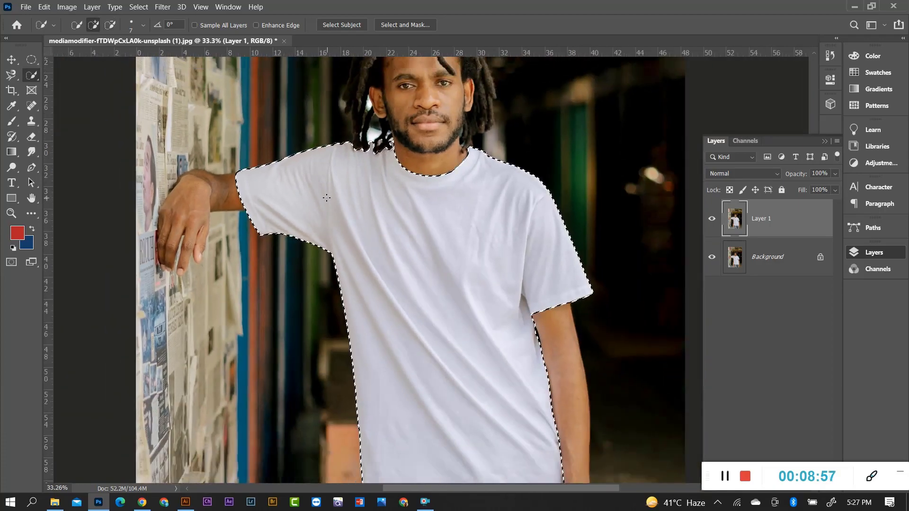
{"action": "scroll", "coordinate": [436, 187], "scroll_direction": "down", "scroll_amount": 2}
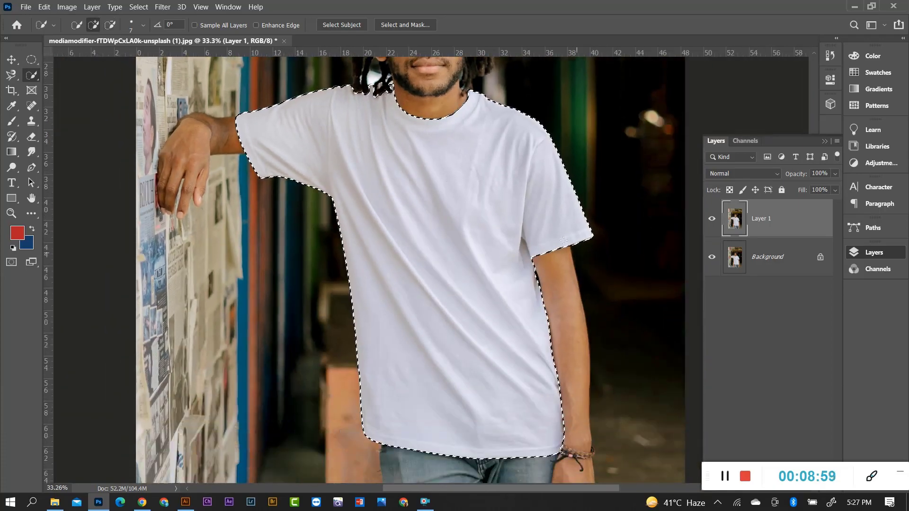
{"action": "scroll", "coordinate": [521, 236], "scroll_direction": "up", "scroll_amount": 2}
{"action": "scroll", "coordinate": [343, 233], "scroll_direction": "down", "scroll_amount": 1}
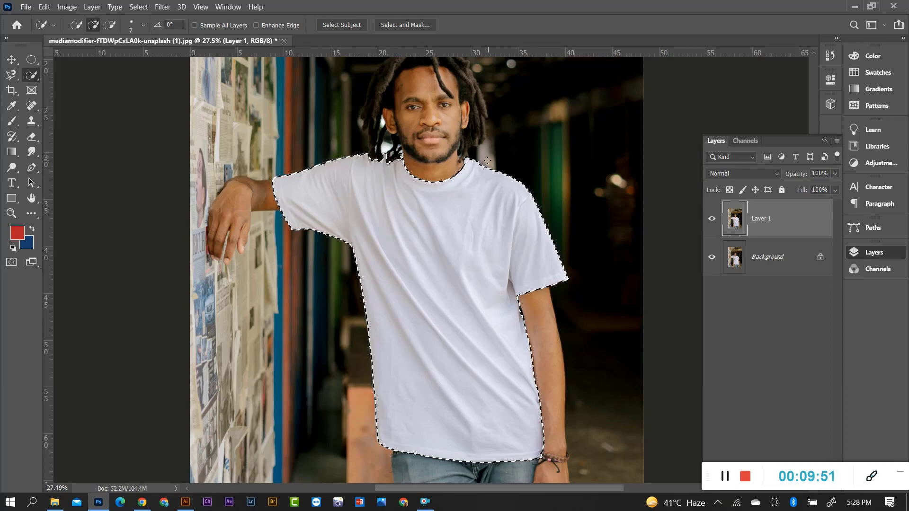
Clear the desktop, open Downloads via This PC, and pick the hand-drawn-flat-design-abstract-doodle-pattern zip.
{"action": "left_click", "coordinate": [852, 7]}
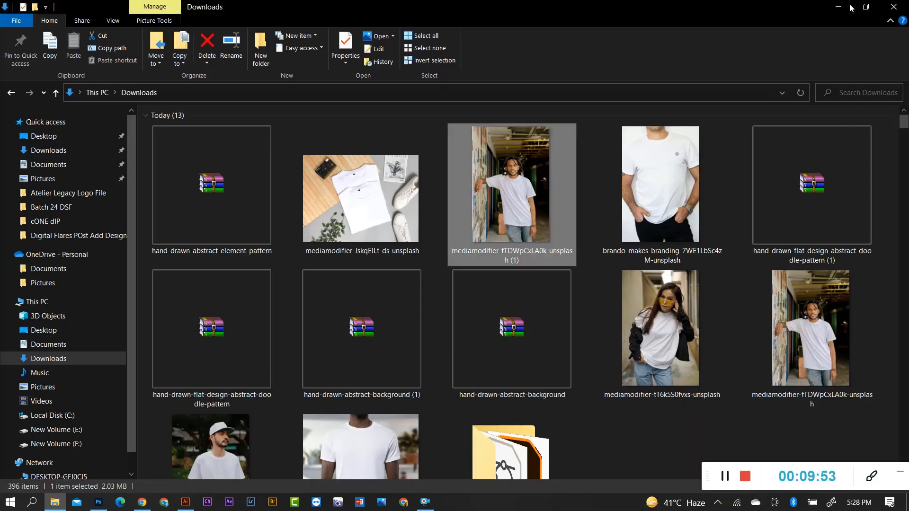
{"action": "left_click", "coordinate": [836, 8]}
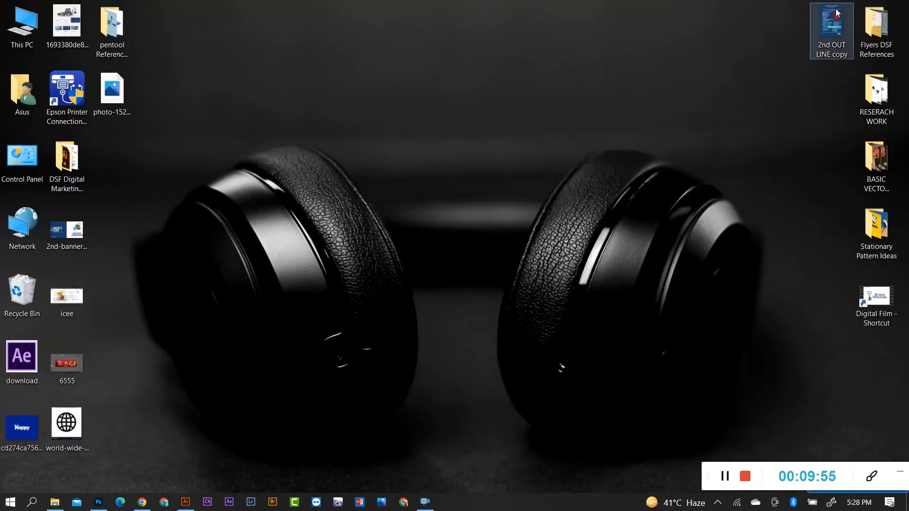
{"action": "left_click", "coordinate": [142, 502]}
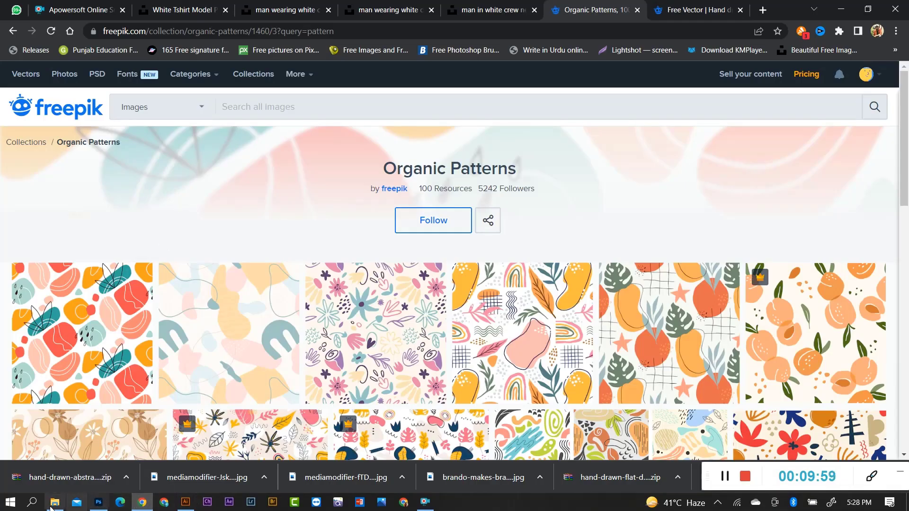
{"action": "mouse_move", "coordinate": [98, 502]}
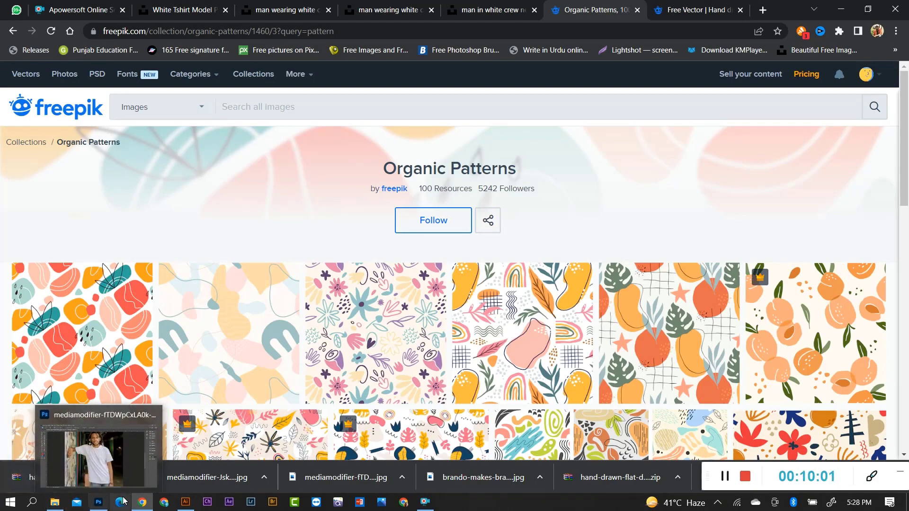
{"action": "left_click", "coordinate": [142, 502]}
{"action": "double_click", "coordinate": [23, 41]}
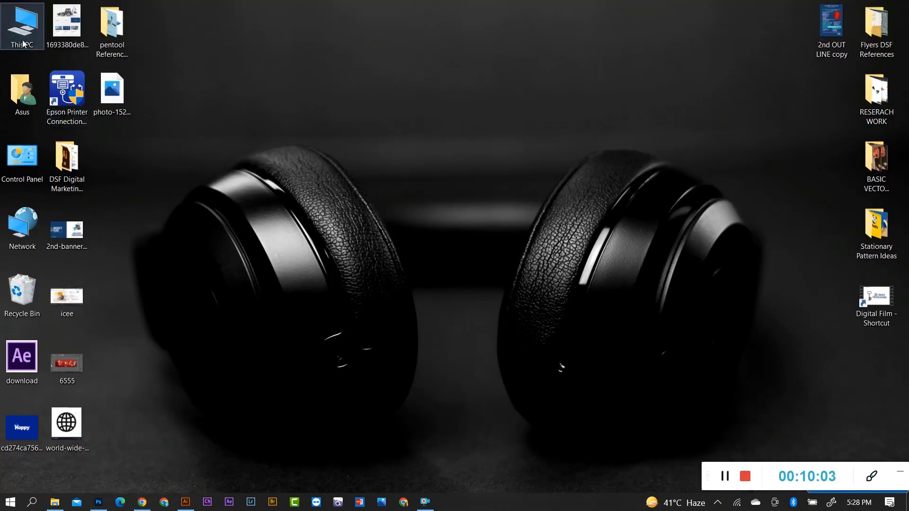
{"action": "double_click", "coordinate": [349, 175]}
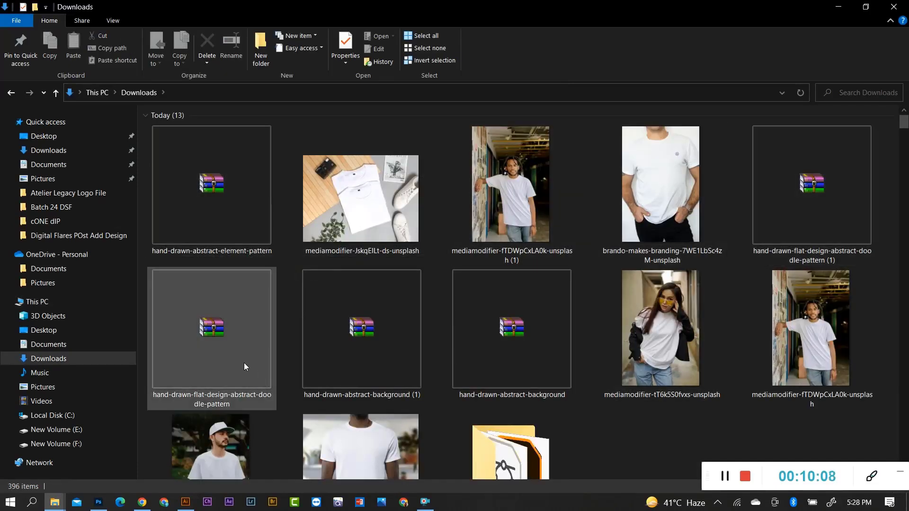
{"action": "left_click", "coordinate": [210, 366]}
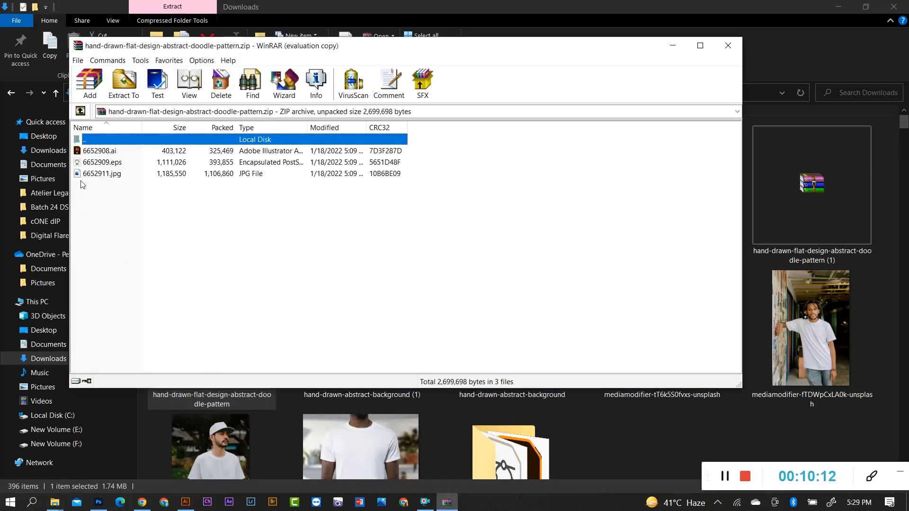
Select 6652911.jpg in the archive and dismiss the WinRAR evaluation reminder.
{"action": "left_click", "coordinate": [86, 174]}
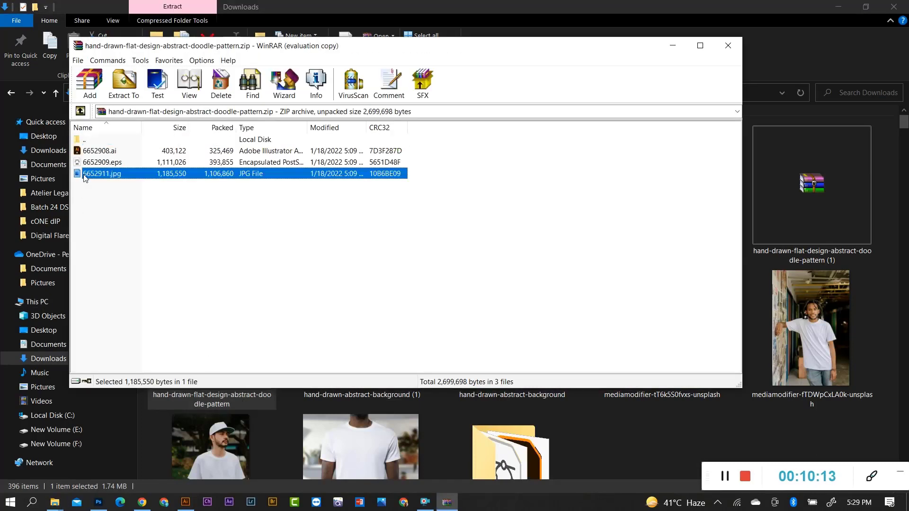
{"action": "left_click", "coordinate": [539, 170]}
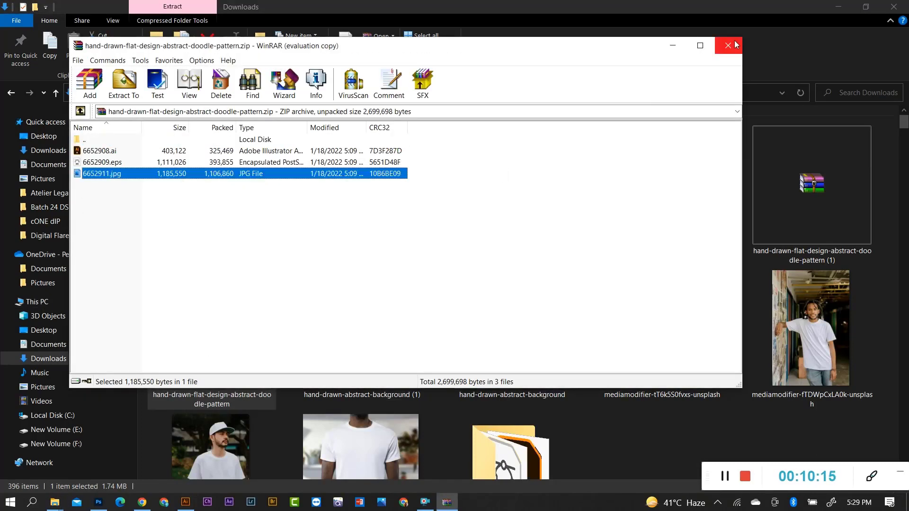
Open 6652909.eps in Illustrator, zoom to inspect the purple doodle, then return to Photoshop.
{"action": "double_click", "coordinate": [106, 163]}
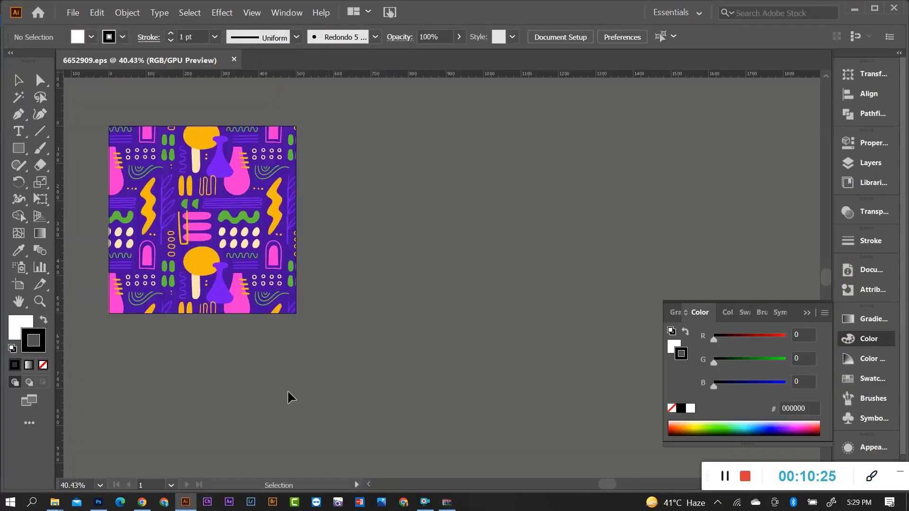
{"action": "scroll", "coordinate": [166, 251], "scroll_direction": "up", "scroll_amount": 4}
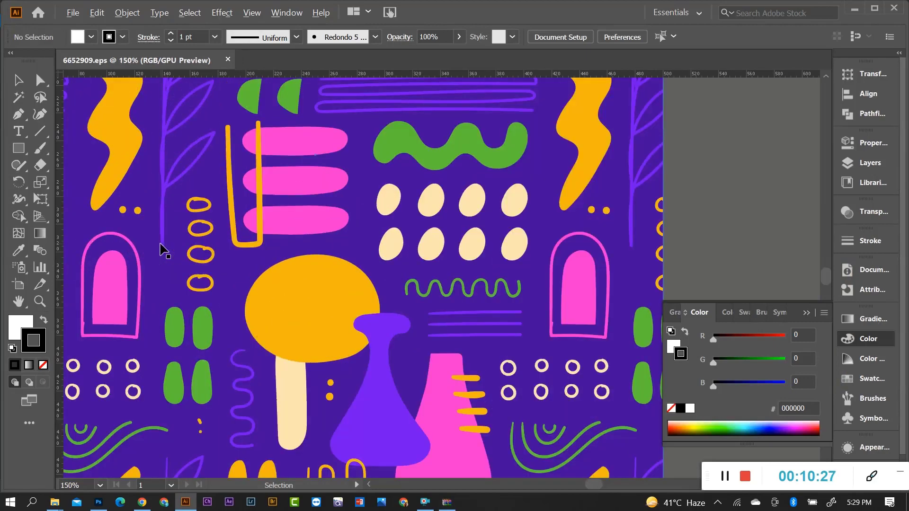
{"action": "scroll", "coordinate": [259, 202], "scroll_direction": "up", "scroll_amount": 2}
{"action": "scroll", "coordinate": [308, 217], "scroll_direction": "down", "scroll_amount": 3}
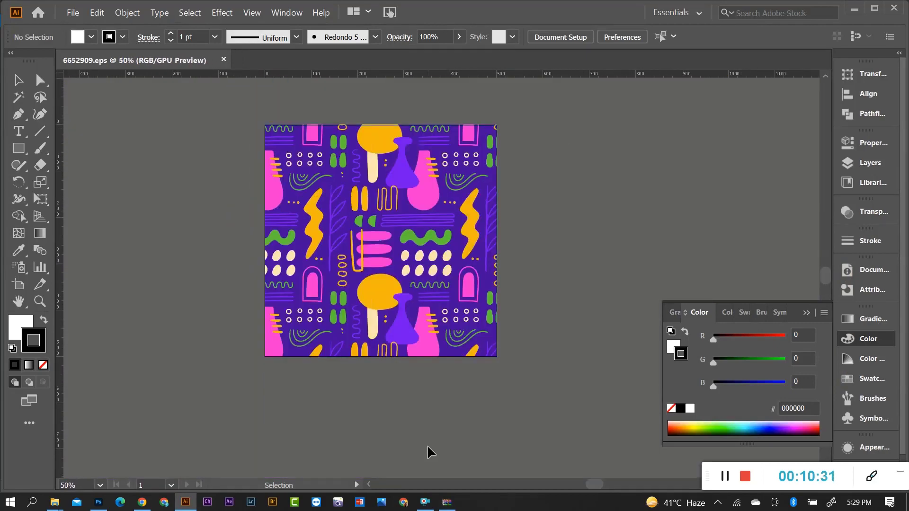
{"action": "left_click", "coordinate": [98, 502]}
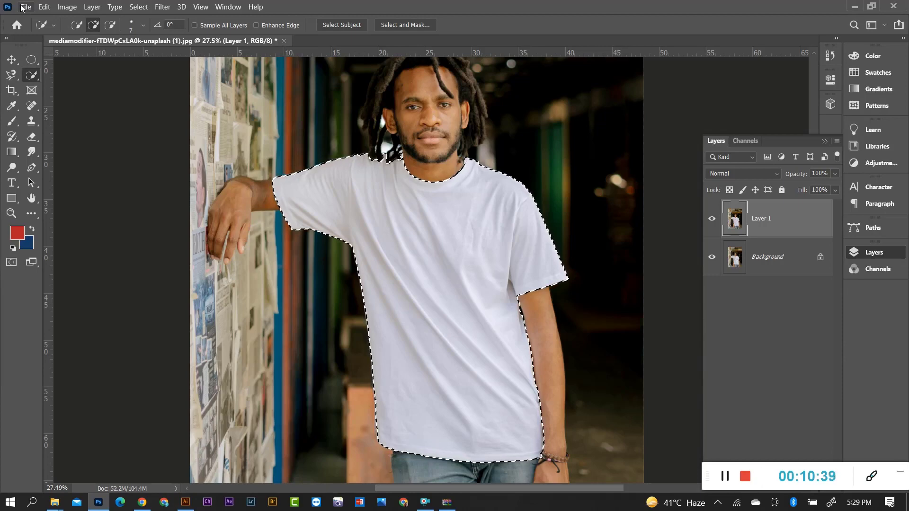
Create a new 1080 × 1080 px document named 'Pattern' with 300 ppi resolution.
{"action": "left_click", "coordinate": [26, 7]}
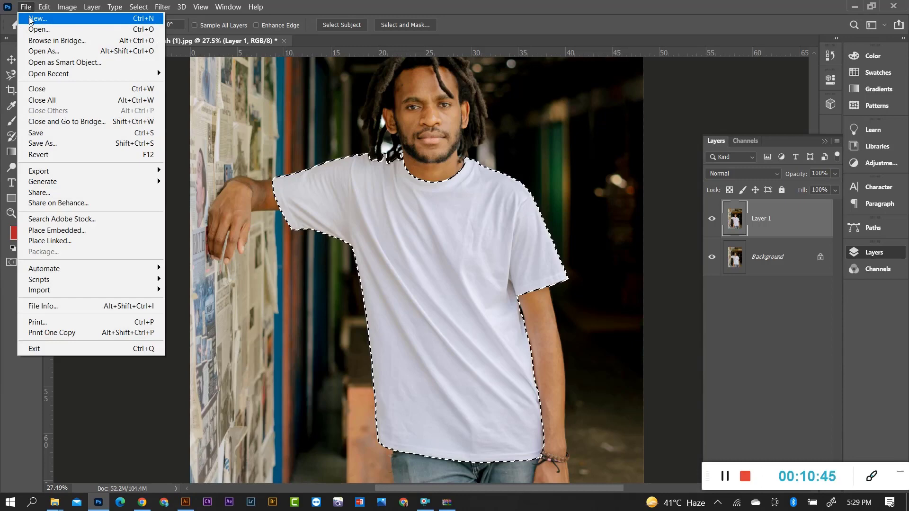
{"action": "left_click", "coordinate": [29, 19]}
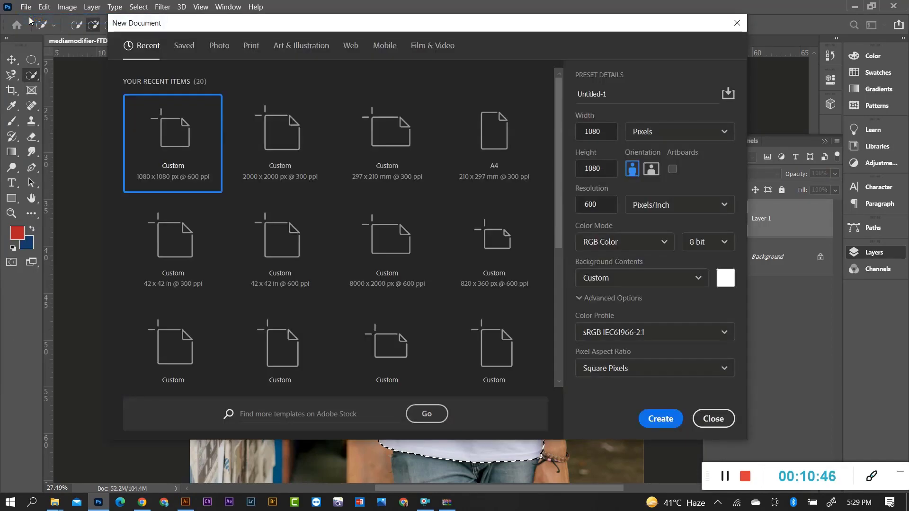
{"action": "left_click", "coordinate": [616, 90]}
{"action": "type", "text": "Pa"}
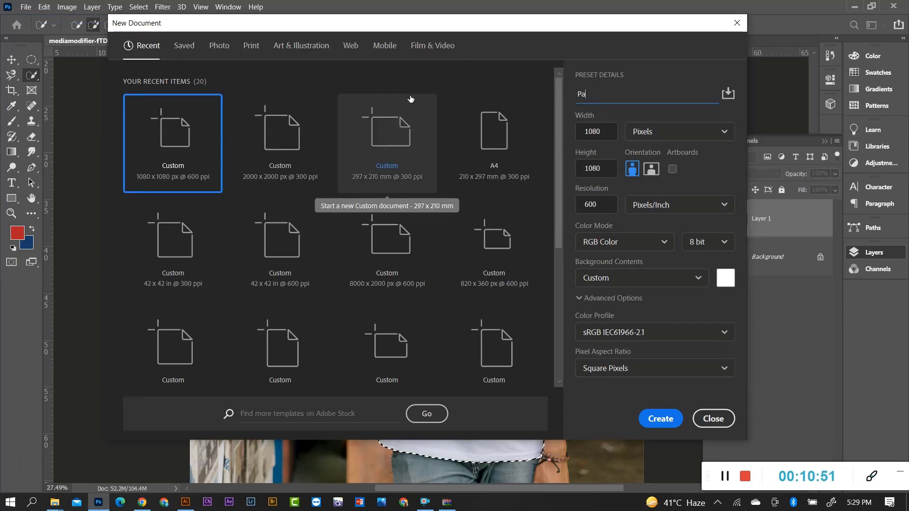
{"action": "type", "text": "ttern"}
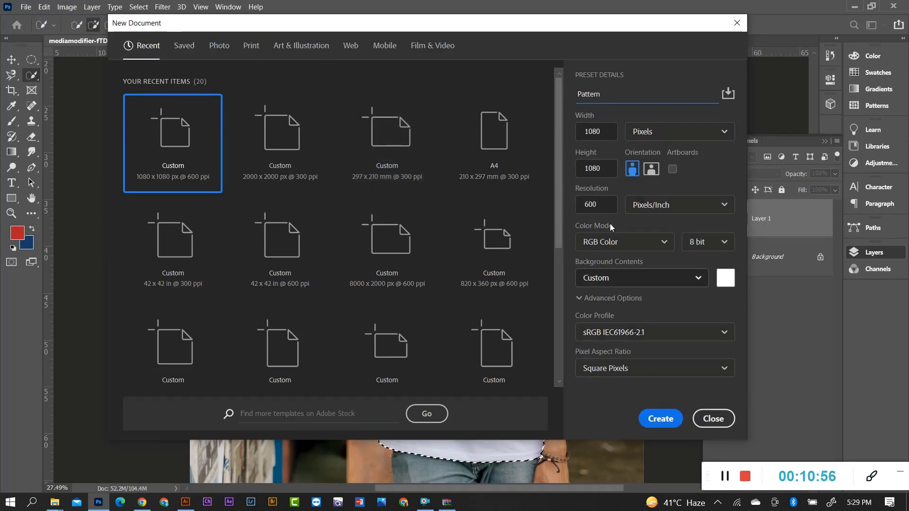
{"action": "double_click", "coordinate": [590, 204]}
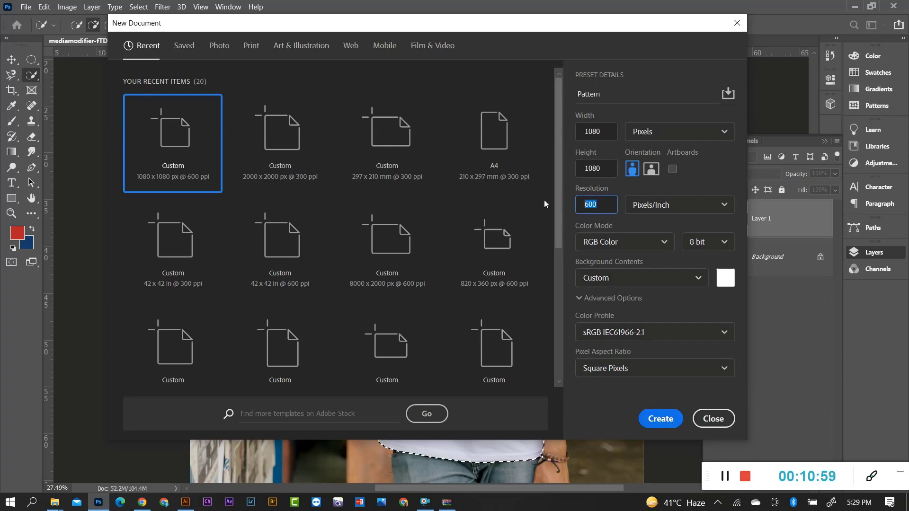
{"action": "type", "text": "300"}
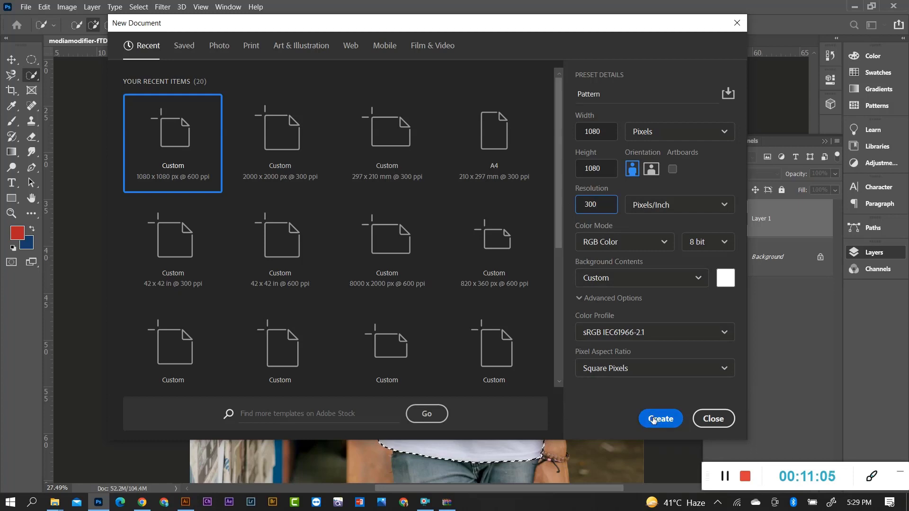
{"action": "left_click", "coordinate": [653, 420]}
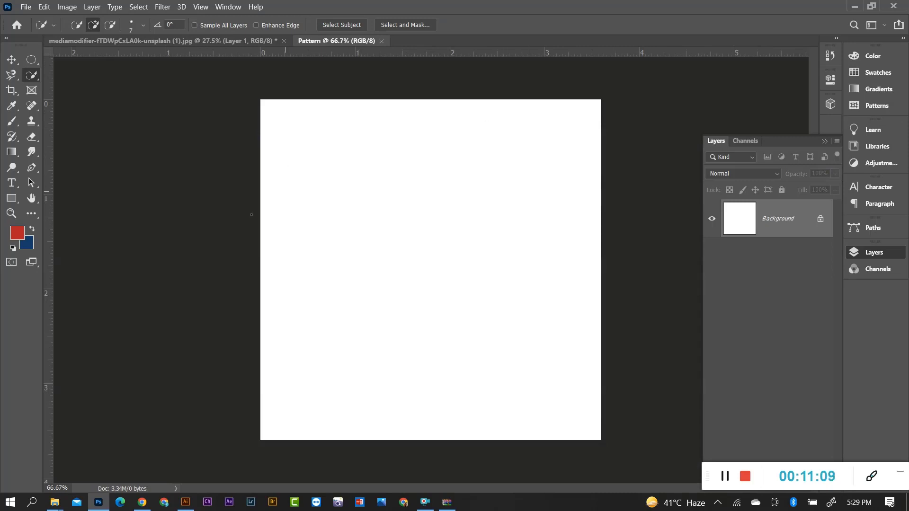
Select all the doodle artwork in Illustrator and drag it into the Pattern document.
{"action": "left_click", "coordinate": [185, 502]}
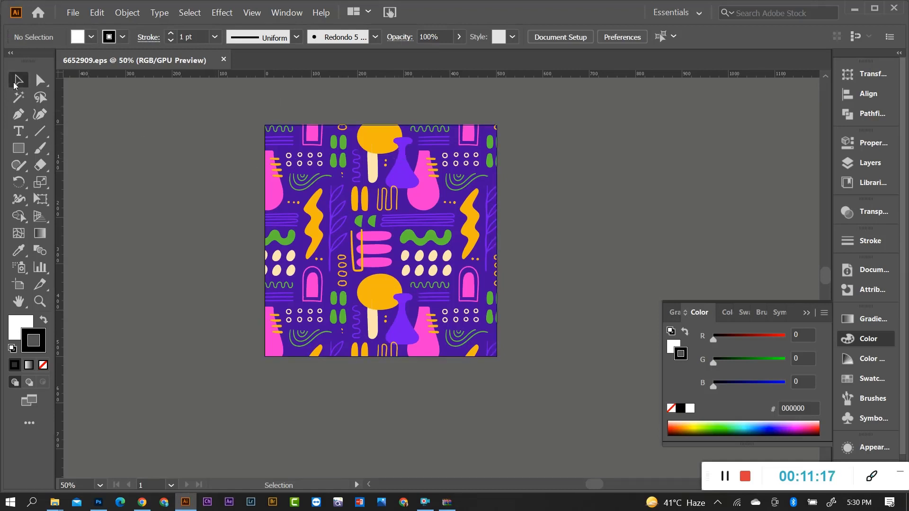
{"action": "left_click", "coordinate": [16, 81]}
{"action": "left_click_drag", "start_coordinate": [256, 124], "coordinate": [535, 371]}
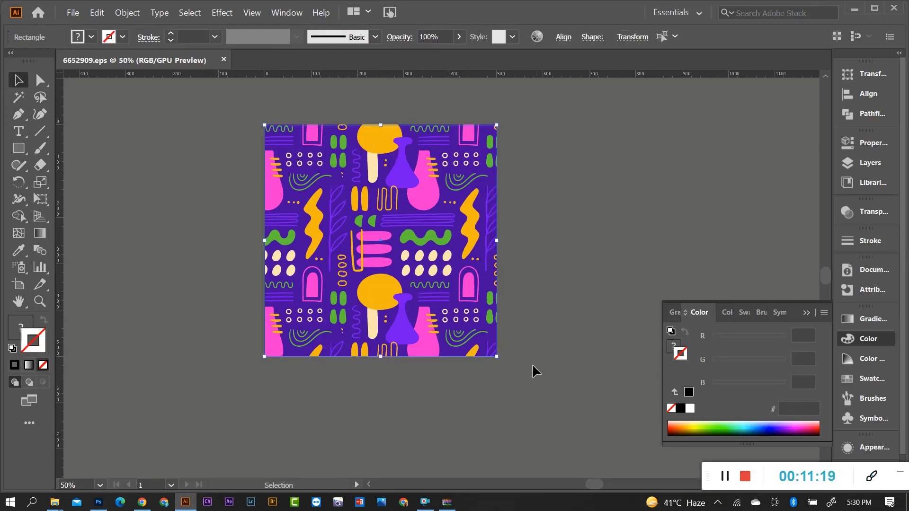
{"action": "mouse_move", "coordinate": [429, 210]}
{"action": "left_mouse_down"}
{"action": "mouse_move", "coordinate": [336, 276]}
{"action": "mouse_move", "coordinate": [97, 504]}
{"action": "mouse_move", "coordinate": [435, 289]}
{"action": "left_mouse_up"}
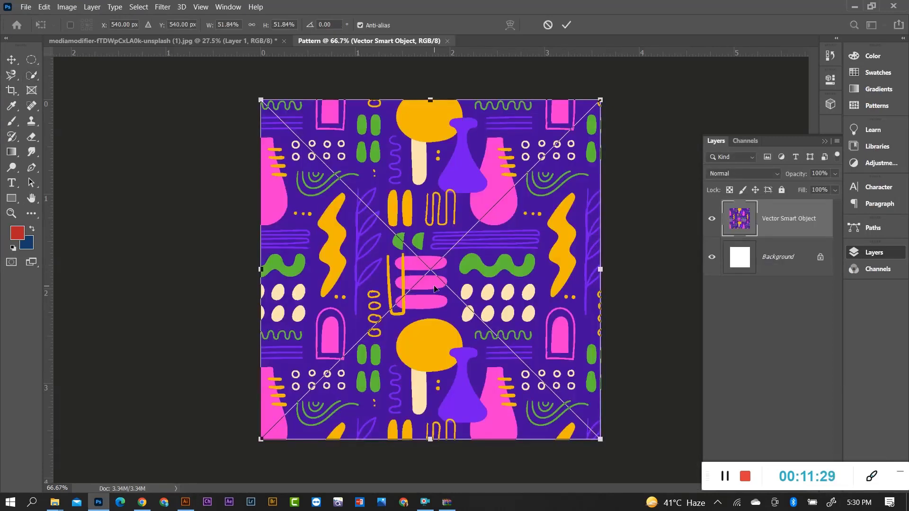
Reselect the Illustrator artwork, return to Photoshop, and commit the placed smart object's transform.
{"action": "left_click", "coordinate": [185, 503]}
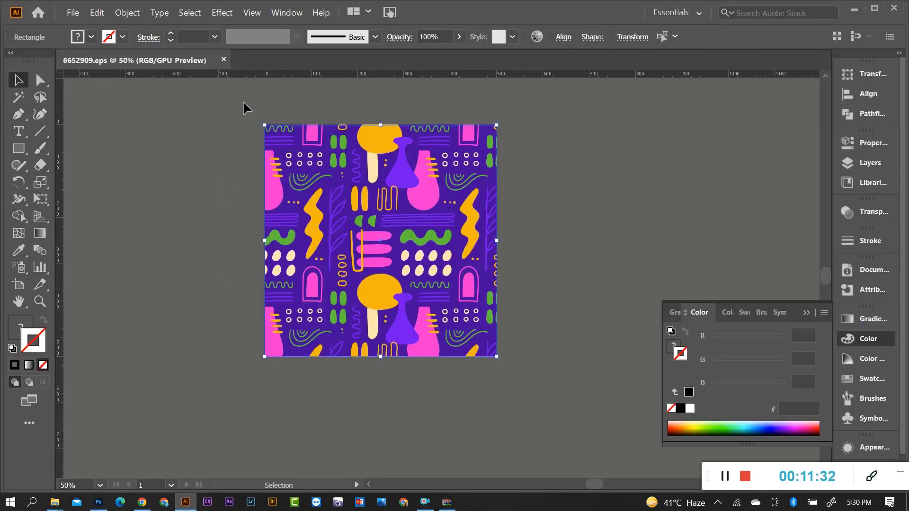
{"action": "left_click_drag", "start_coordinate": [244, 103], "coordinate": [557, 428]}
{"action": "left_click", "coordinate": [97, 503]}
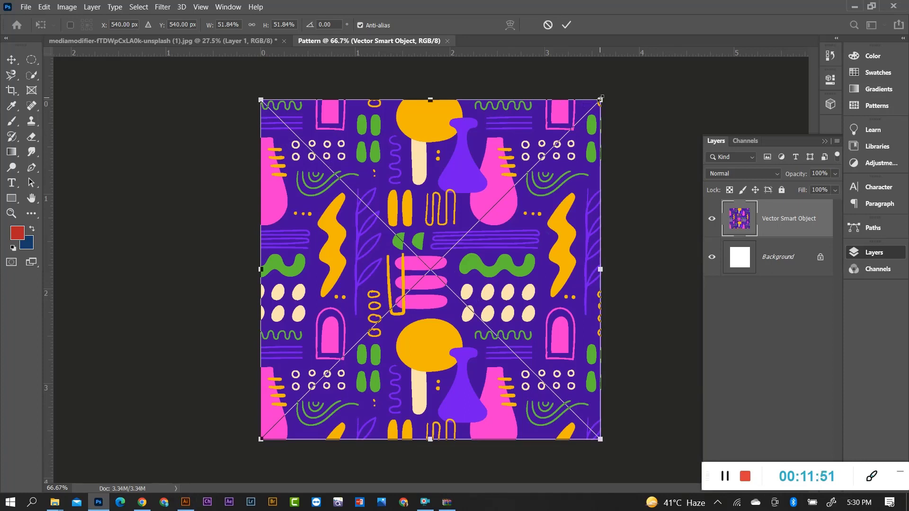
{"action": "key", "text": "Return"}
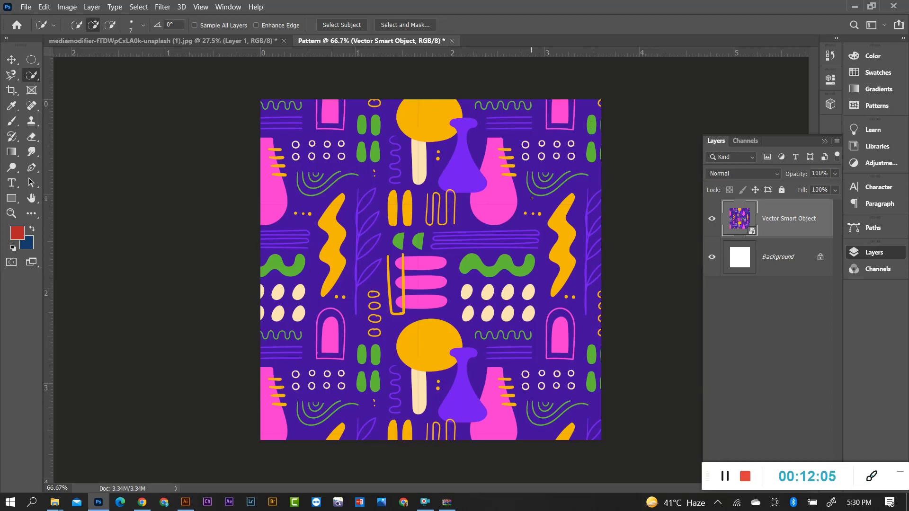
Select the entire Pattern canvas with Select > All.
{"action": "left_click", "coordinate": [140, 8]}
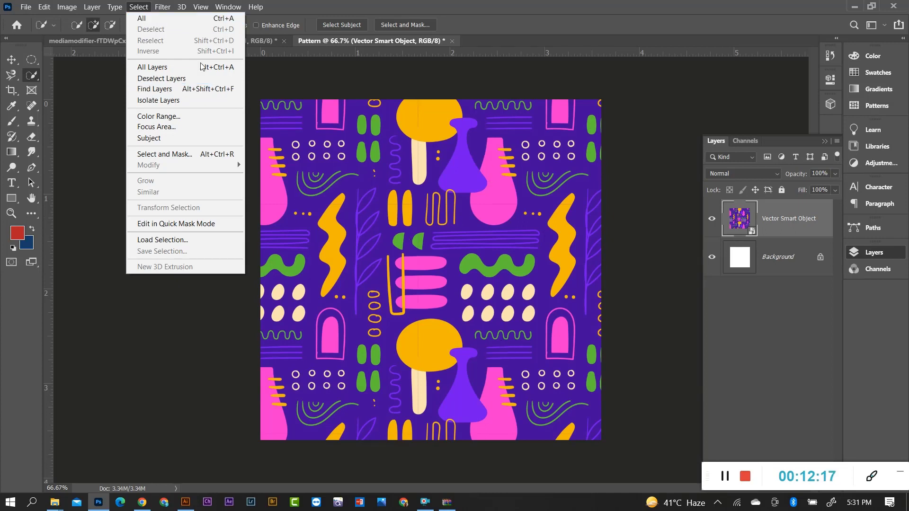
{"action": "left_click", "coordinate": [142, 7]}
{"action": "left_click", "coordinate": [144, 21]}
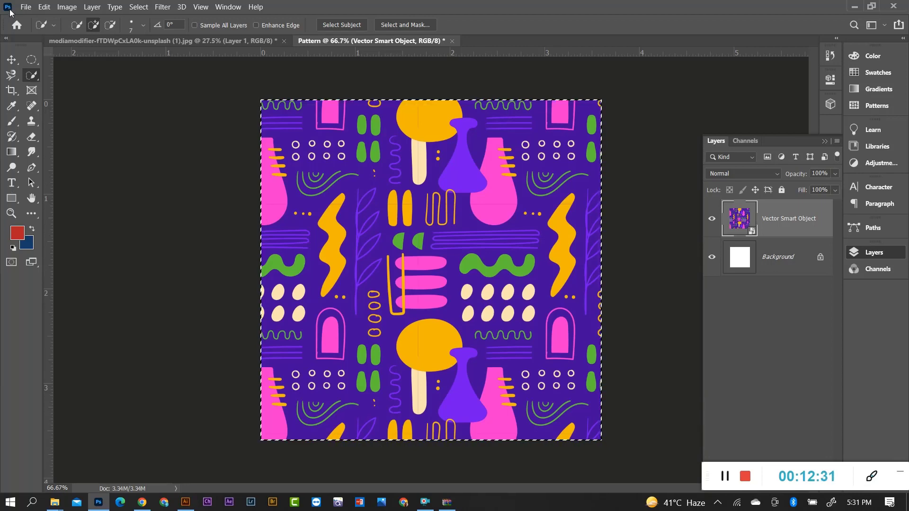
Define the canvas as a new pattern named 'Color Full Pattern'.
{"action": "left_click", "coordinate": [45, 7]}
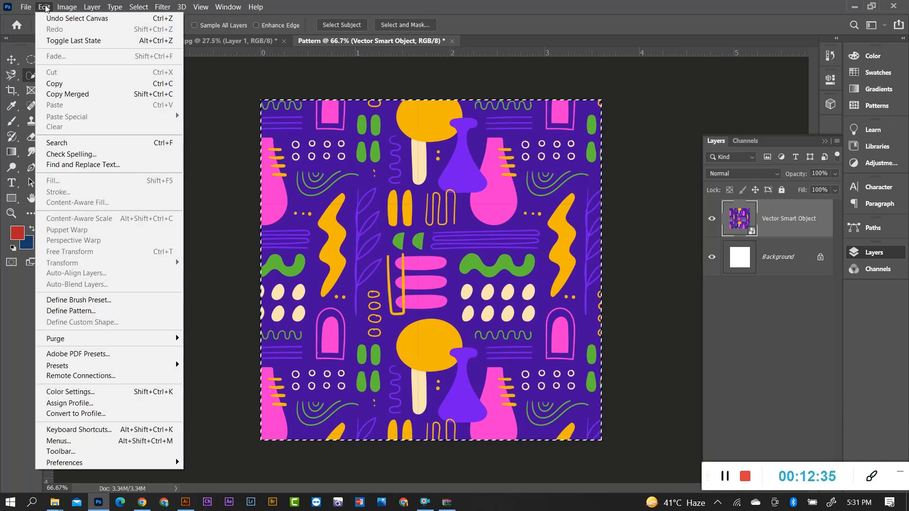
{"action": "left_click", "coordinate": [95, 311]}
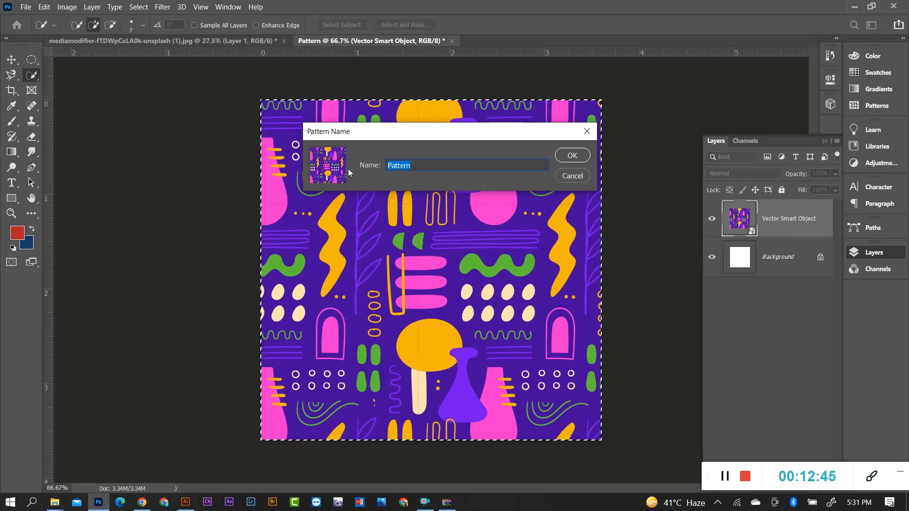
{"action": "type", "text": "C"}
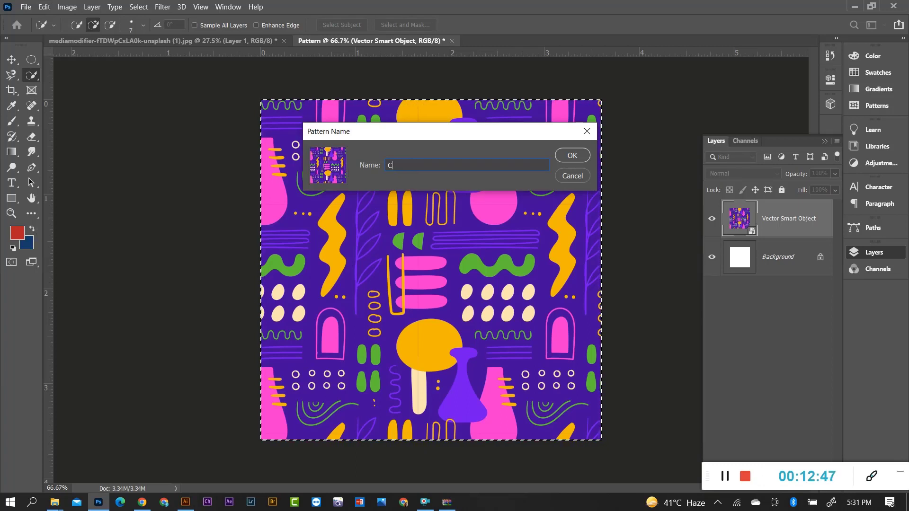
{"action": "type", "text": "olor Fu"}
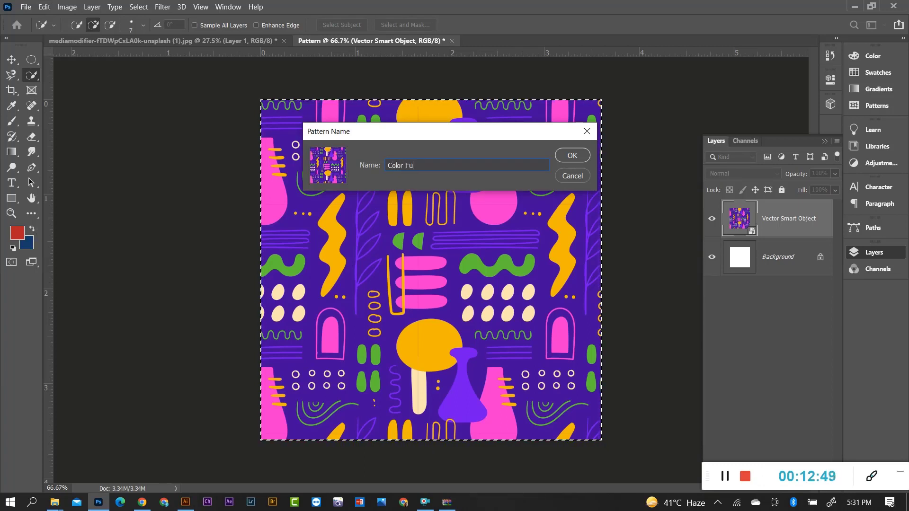
{"action": "type", "text": "ll"}
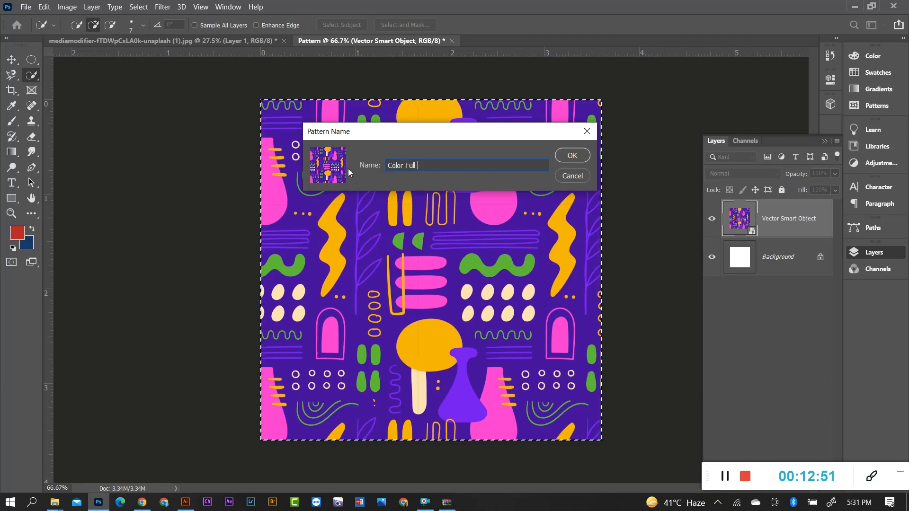
{"action": "type", "text": " Pattern"}
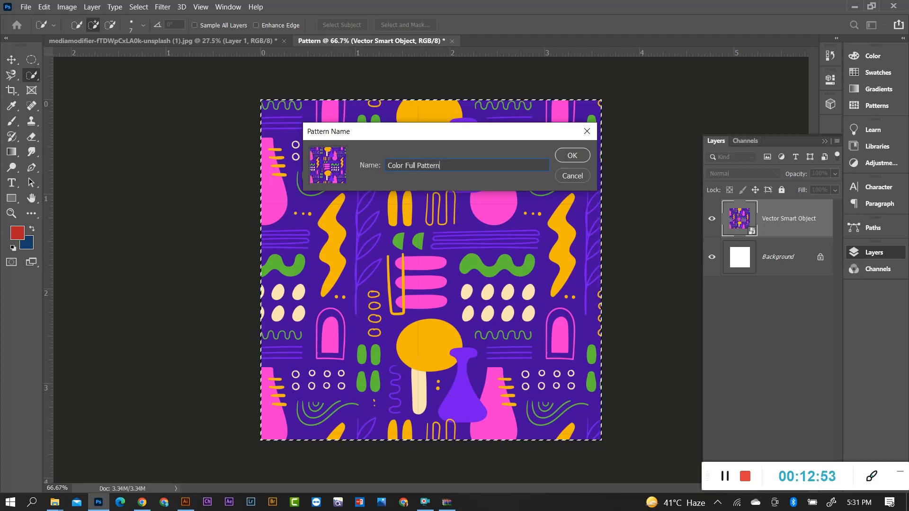
{"action": "left_click", "coordinate": [575, 155]}
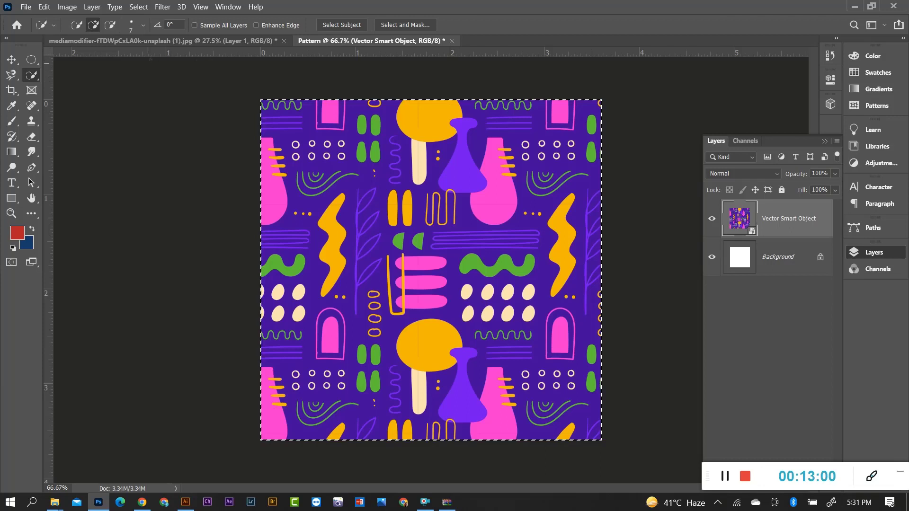
Return to the mediamodifier T-shirt photo on Layer 1, then open and dismiss the fill layer menu.
{"action": "left_click", "coordinate": [160, 40]}
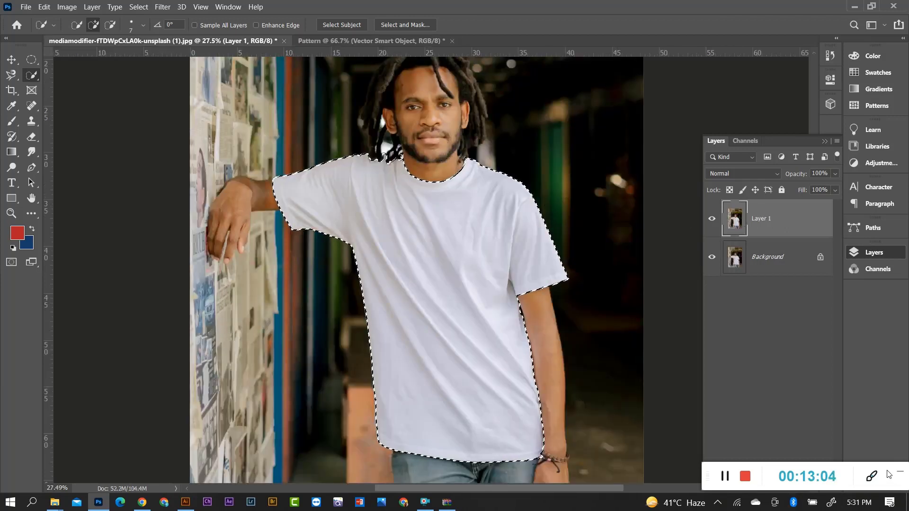
{"action": "left_click_drag", "start_coordinate": [892, 485], "coordinate": [191, 483]}
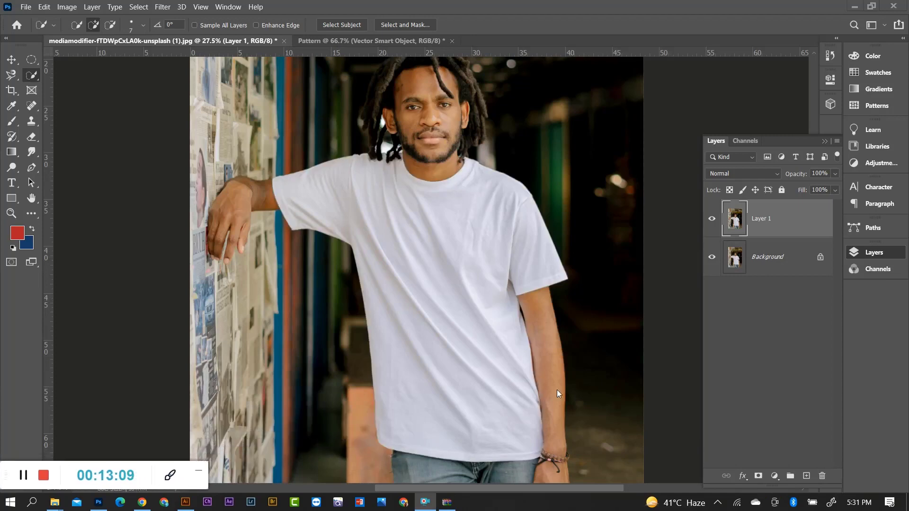
{"action": "left_click", "coordinate": [777, 221]}
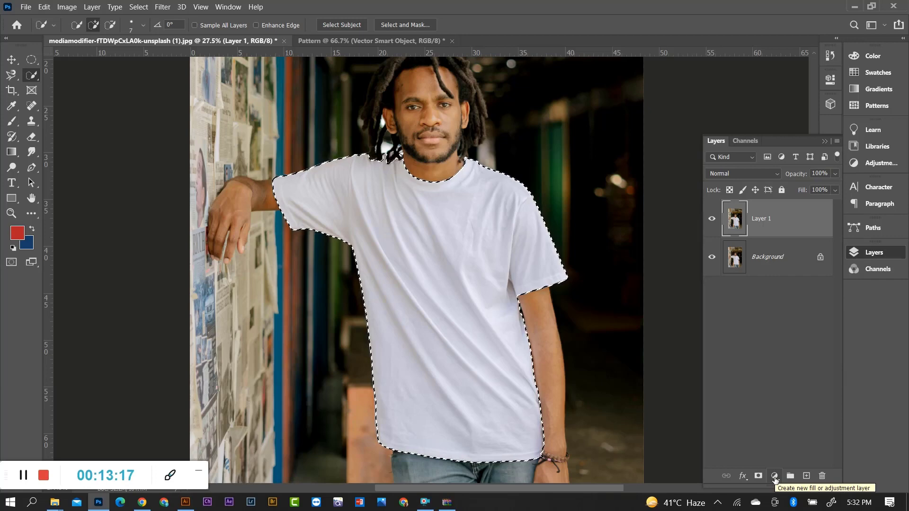
{"action": "left_click", "coordinate": [775, 477]}
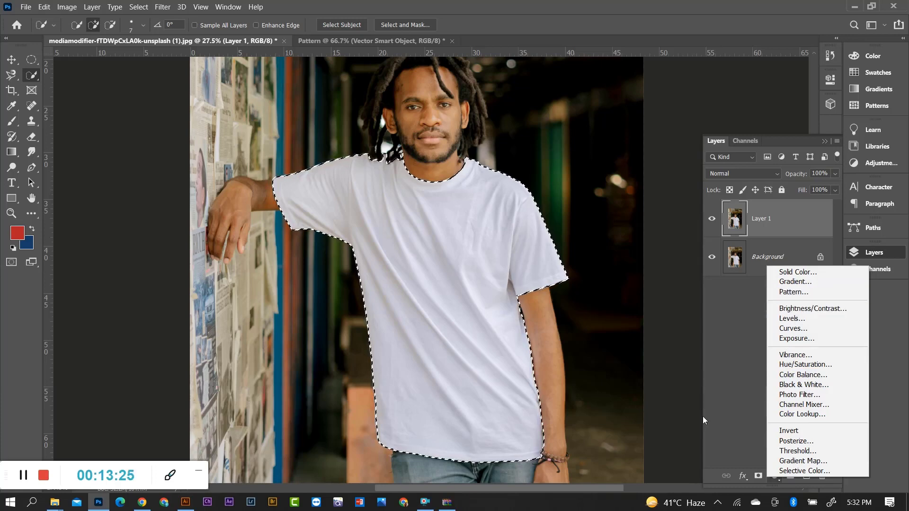
{"action": "key", "text": "Escape"}
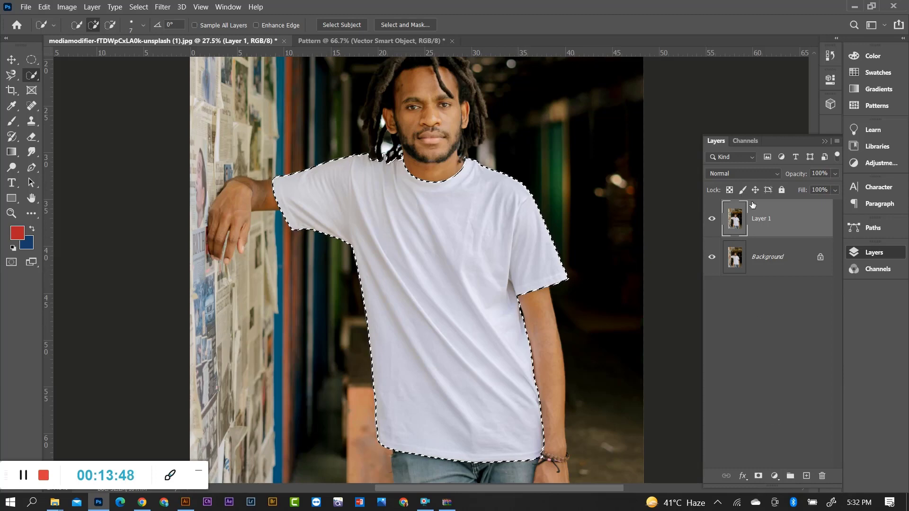
Add a Pattern fill layer over the shirt and preview the two purple patterns.
{"action": "left_click", "coordinate": [775, 476]}
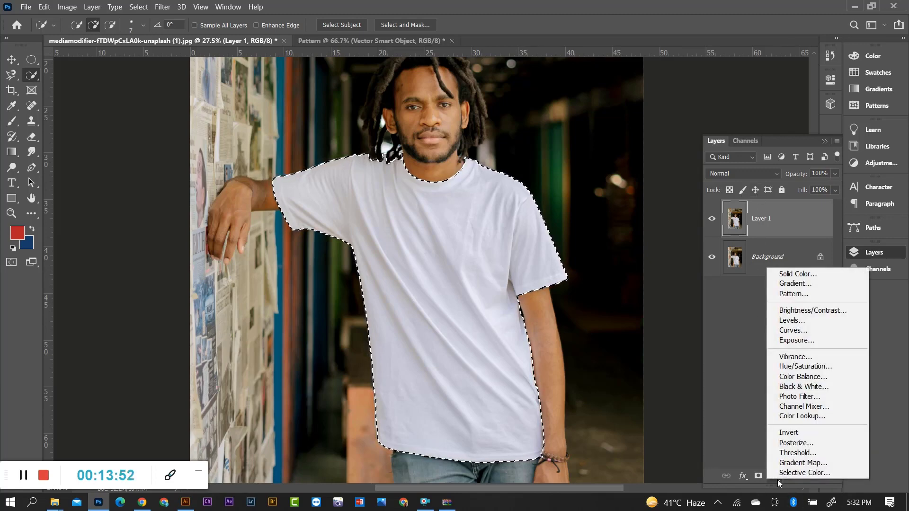
{"action": "left_click", "coordinate": [786, 297]}
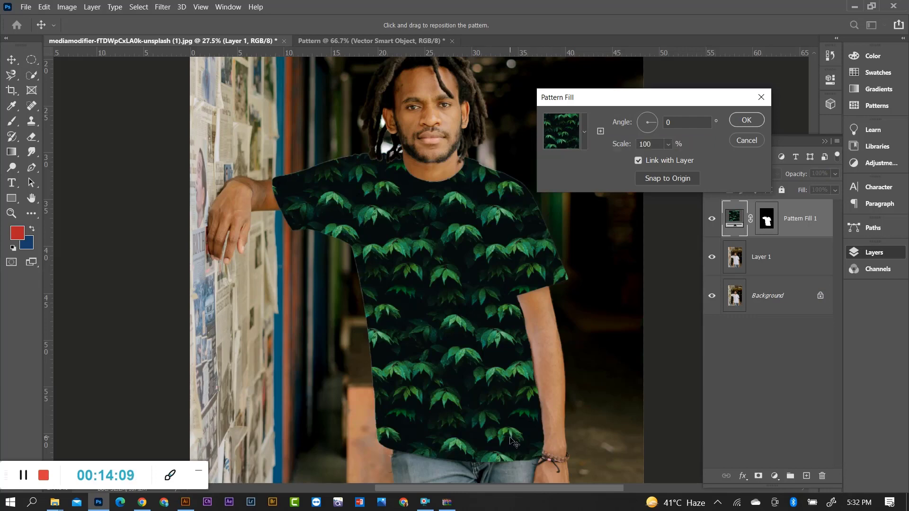
{"action": "left_click", "coordinate": [583, 132]}
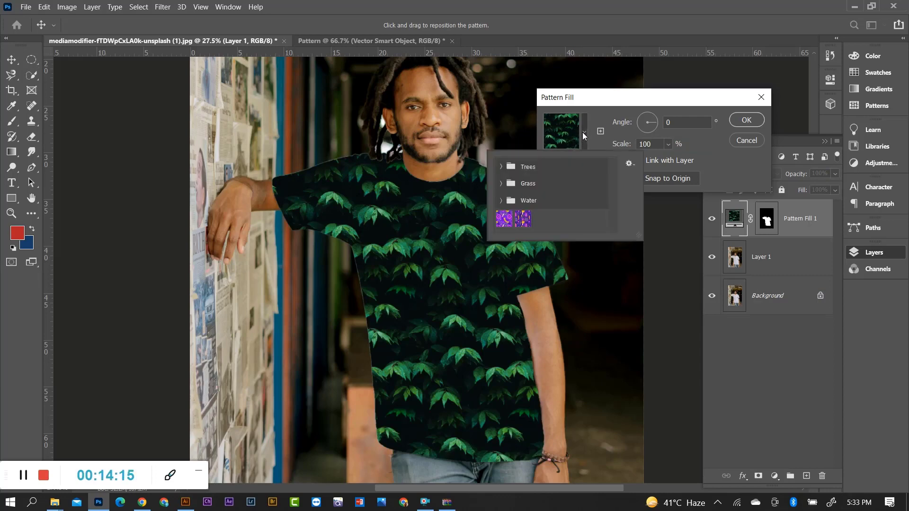
{"action": "left_click", "coordinate": [504, 223]}
{"action": "left_click", "coordinate": [524, 218]}
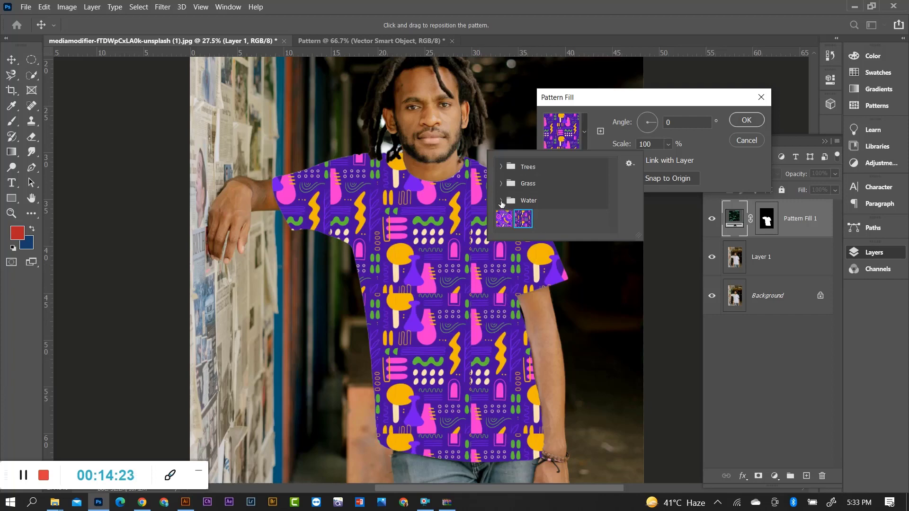
Preview the Water and Grass pattern groups on the shirt.
{"action": "left_click", "coordinate": [501, 200]}
{"action": "left_click", "coordinate": [516, 218]}
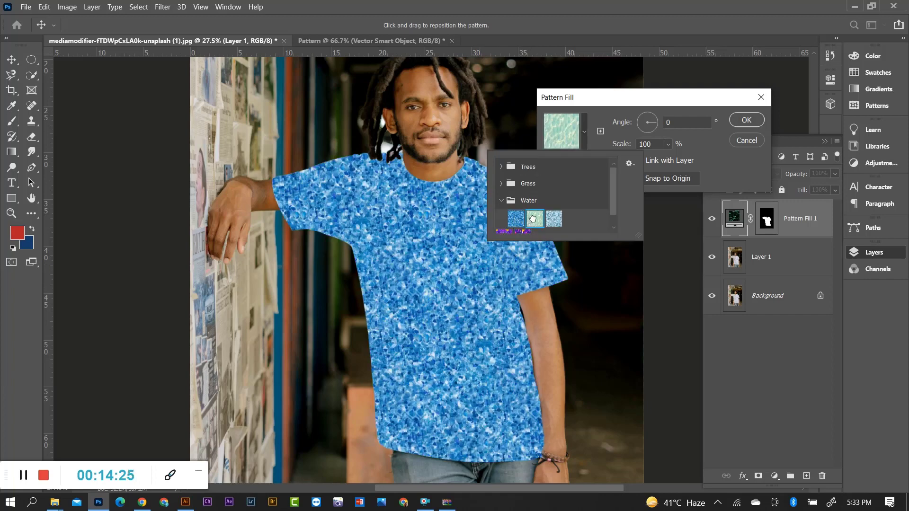
{"action": "left_click", "coordinate": [554, 218]}
{"action": "left_click", "coordinate": [501, 183]}
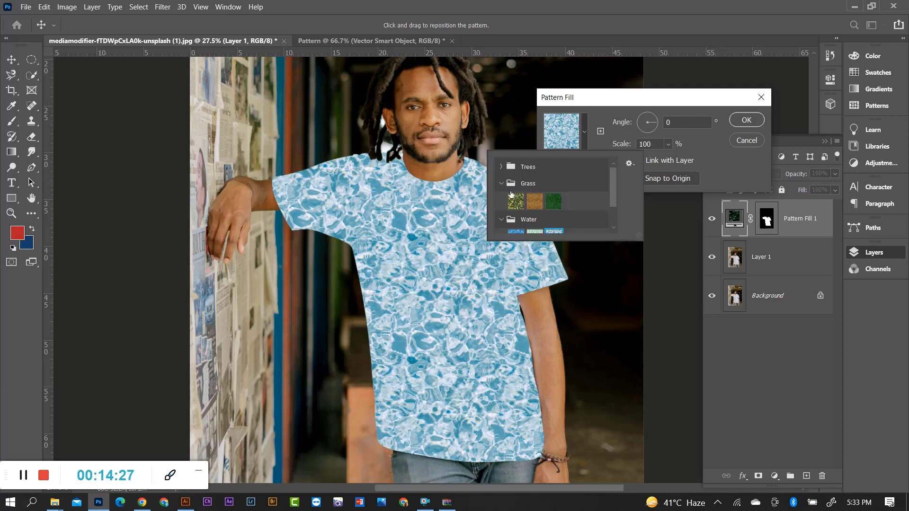
{"action": "left_click", "coordinate": [515, 201]}
{"action": "left_click", "coordinate": [535, 202]}
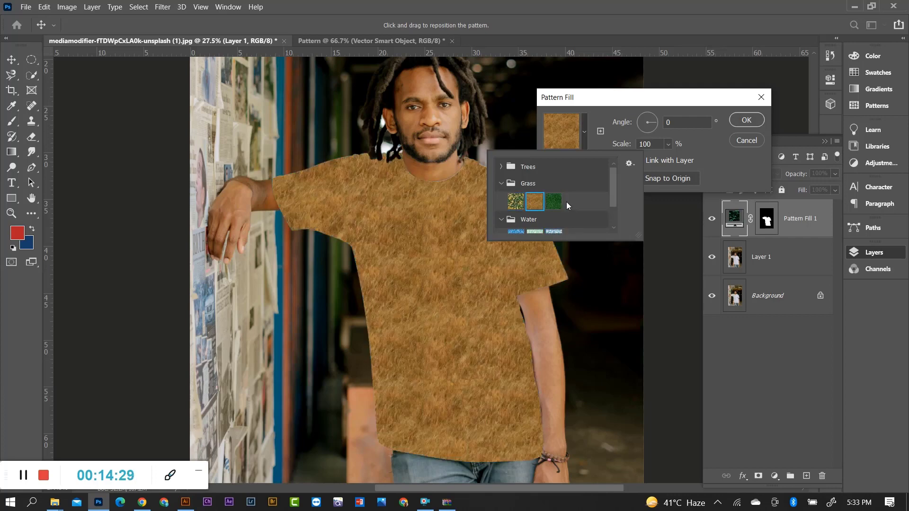
{"action": "left_click", "coordinate": [553, 201]}
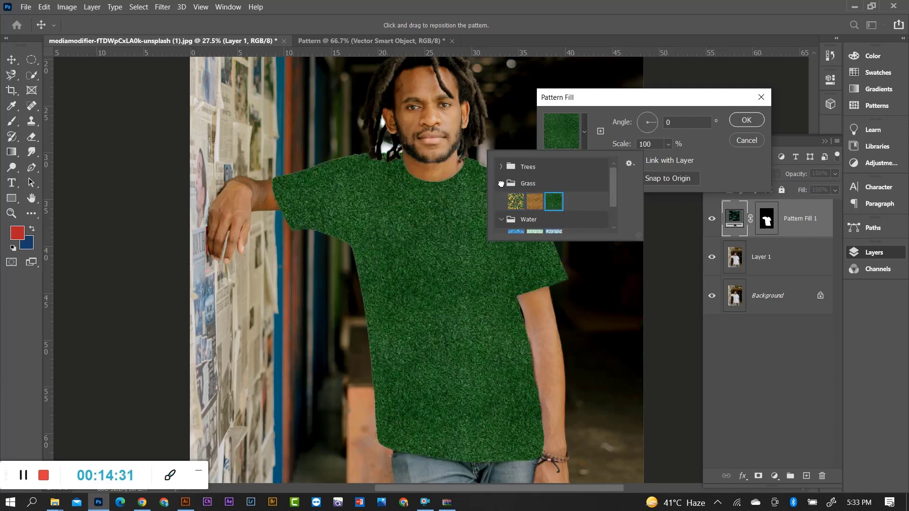
{"action": "left_click", "coordinate": [504, 185]}
{"action": "left_click", "coordinate": [516, 219]}
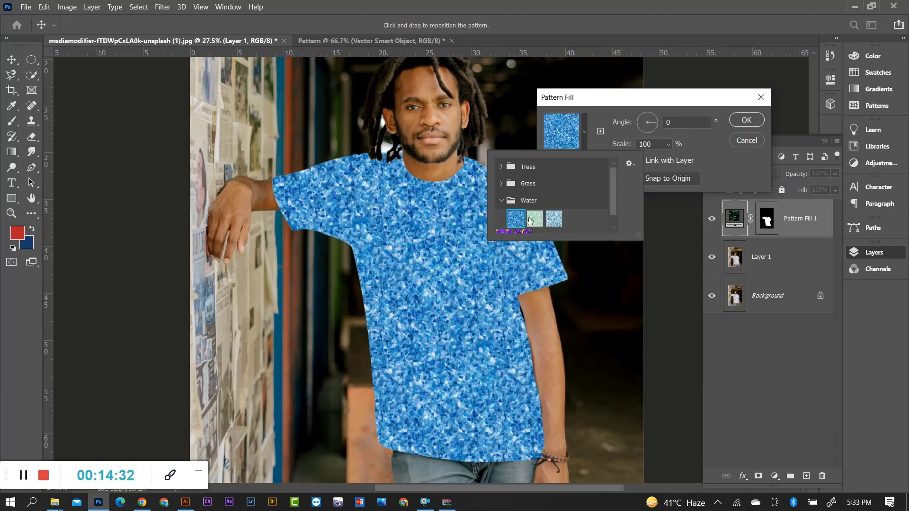
Preview the Trees patterns, then settle on the purple mushroom-and-shapes pattern.
{"action": "left_click", "coordinate": [501, 166]}
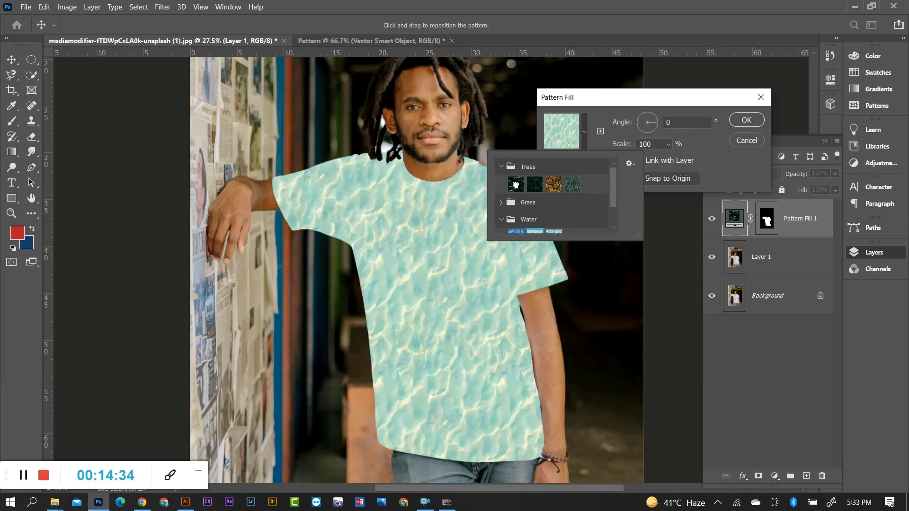
{"action": "left_click", "coordinate": [516, 184]}
{"action": "left_click", "coordinate": [553, 185]}
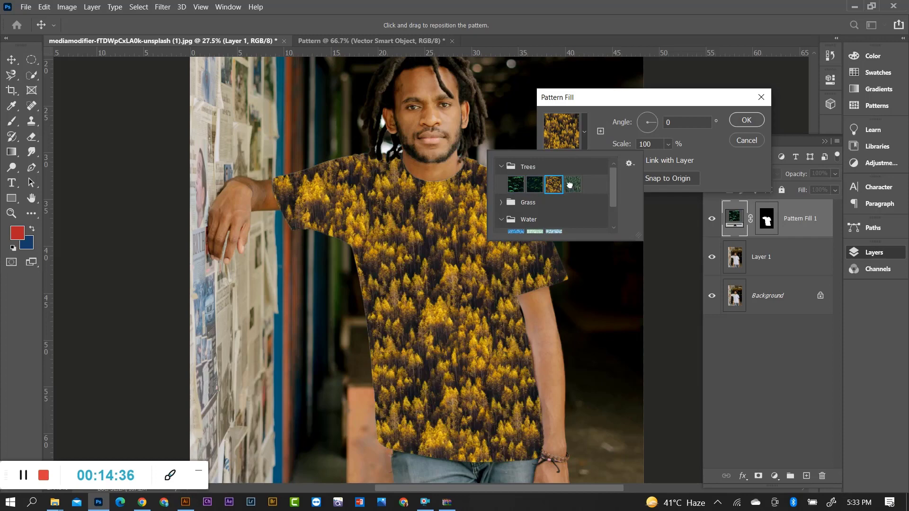
{"action": "left_click", "coordinate": [572, 184]}
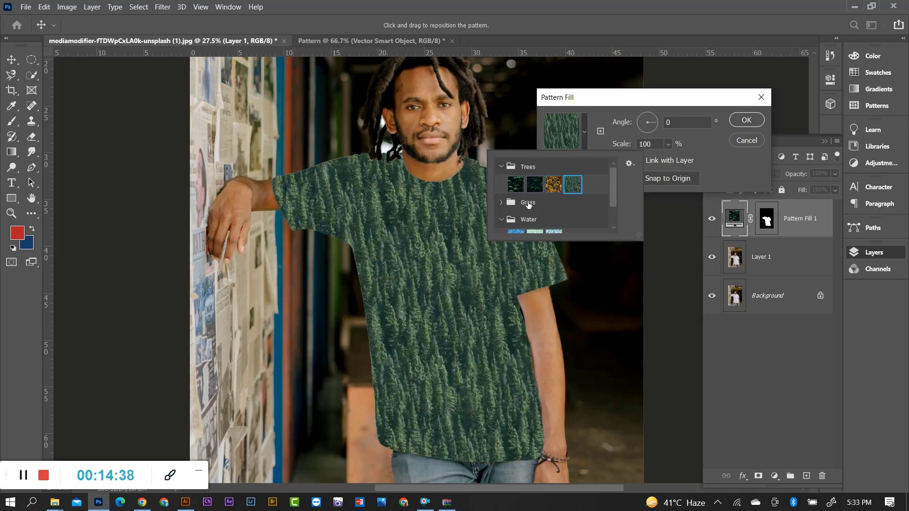
{"action": "scroll", "coordinate": [528, 206], "scroll_direction": "down", "scroll_amount": 1}
{"action": "left_click", "coordinate": [504, 224]}
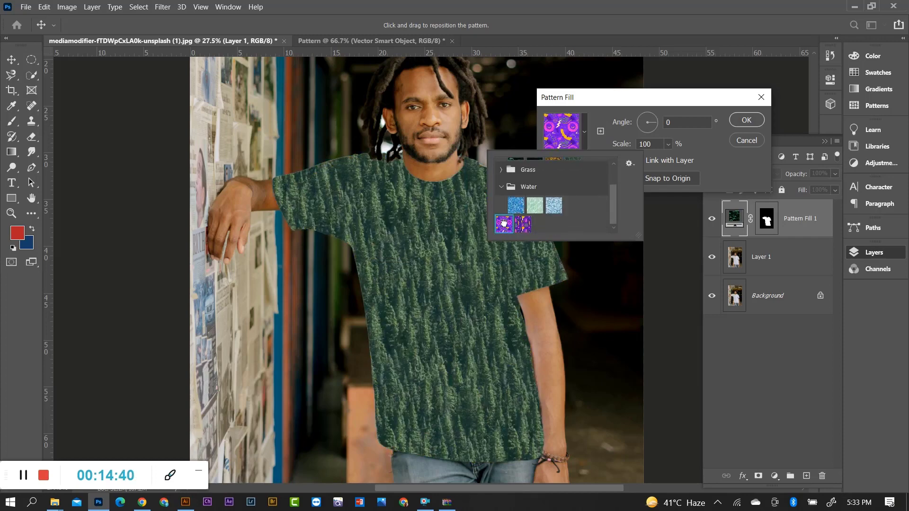
{"action": "left_click", "coordinate": [516, 222]}
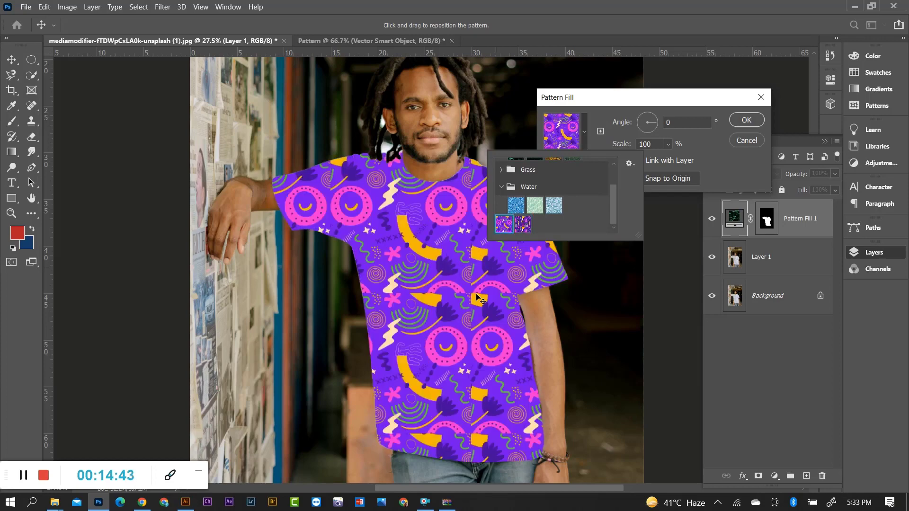
{"action": "left_click", "coordinate": [524, 225]}
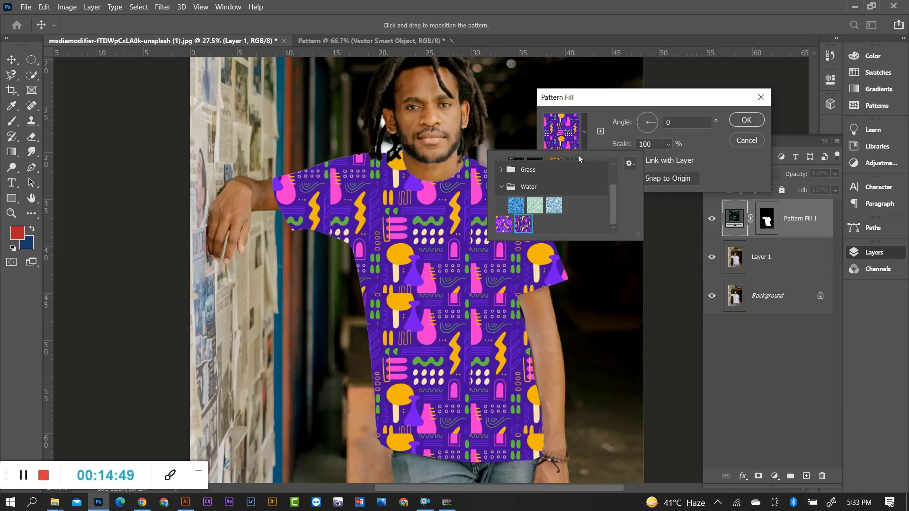
Set the purple pattern's scale to 122%.
{"action": "left_click", "coordinate": [594, 142]}
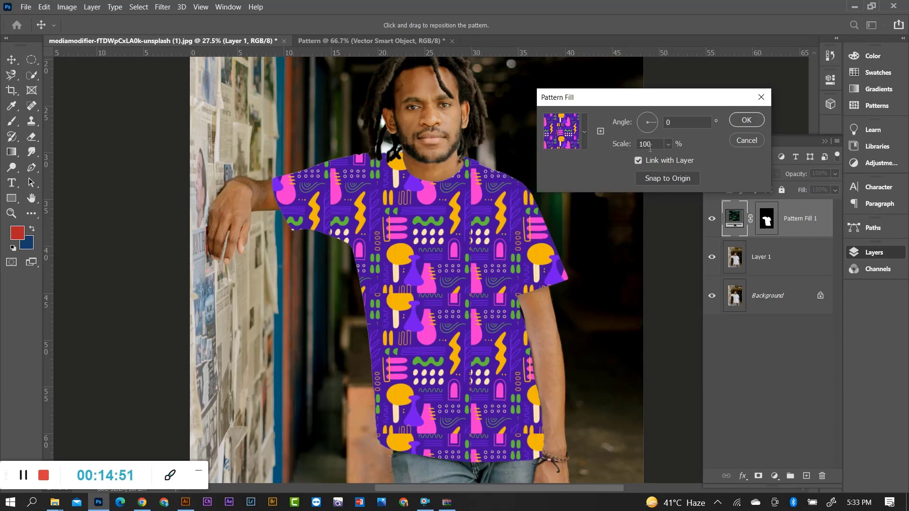
{"action": "left_click", "coordinate": [667, 144]}
{"action": "mouse_move", "coordinate": [670, 160]}
{"action": "left_mouse_down"}
{"action": "mouse_move", "coordinate": [683, 160]}
{"action": "mouse_move", "coordinate": [675, 162]}
{"action": "left_mouse_up"}
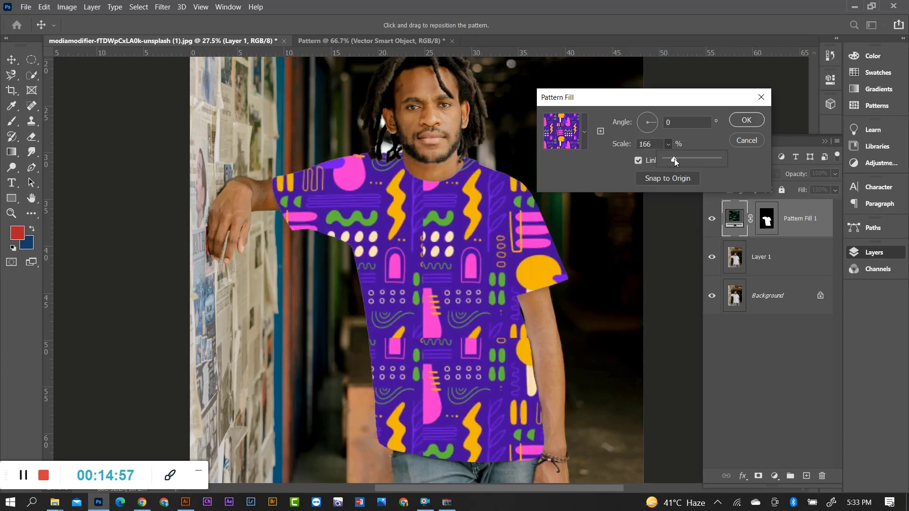
{"action": "left_click_drag", "start_coordinate": [673, 159], "coordinate": [670, 159]}
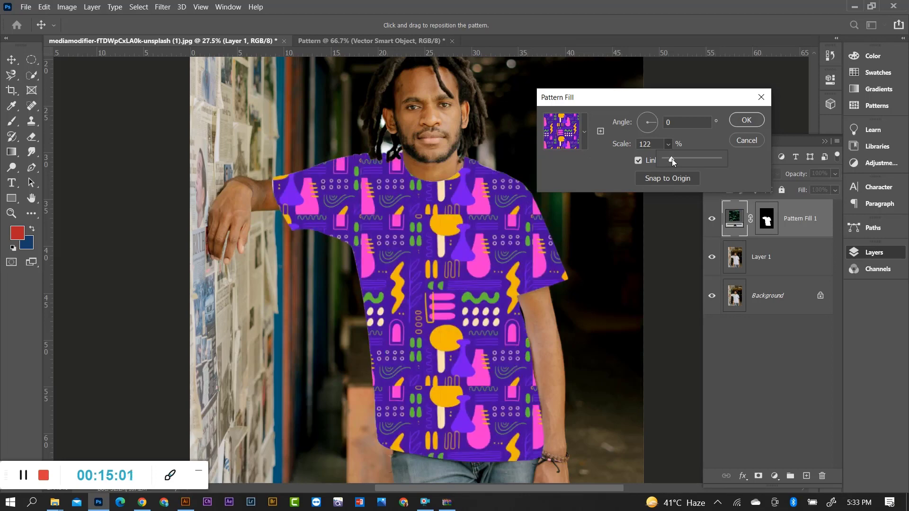
{"action": "left_click", "coordinate": [668, 146]}
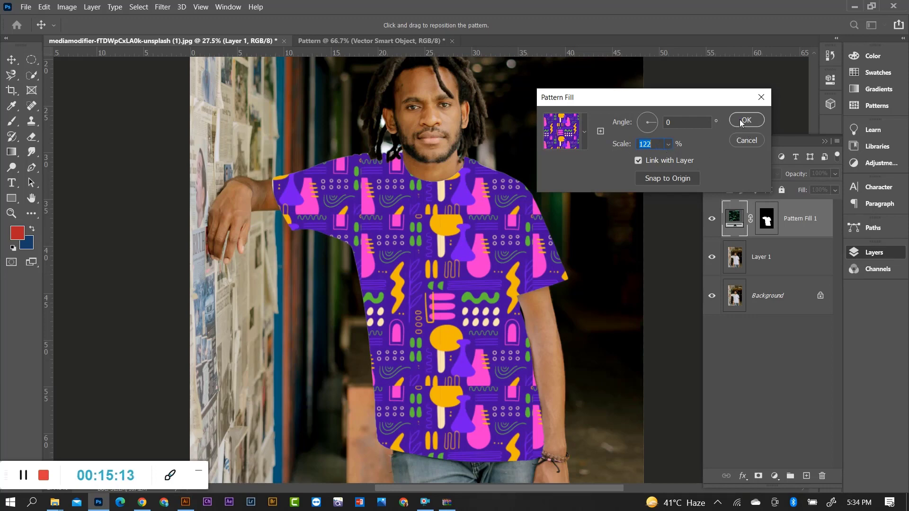
Set the pattern's rotation angle to 0.58°.
{"action": "left_click", "coordinate": [672, 122]}
{"action": "type", "text": ".08"}
{"action": "scroll", "coordinate": [674, 123], "scroll_direction": "up", "scroll_amount": 1}
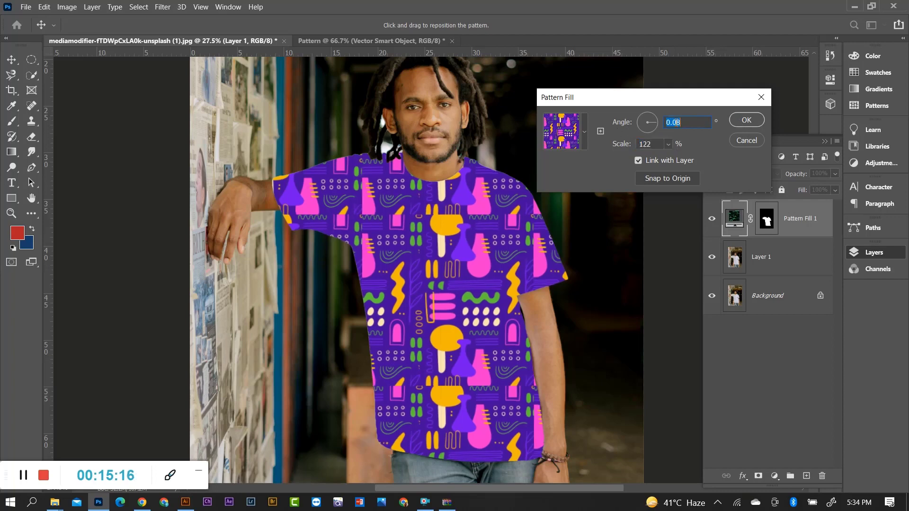
{"action": "scroll", "coordinate": [675, 123], "scroll_direction": "up", "scroll_amount": 1}
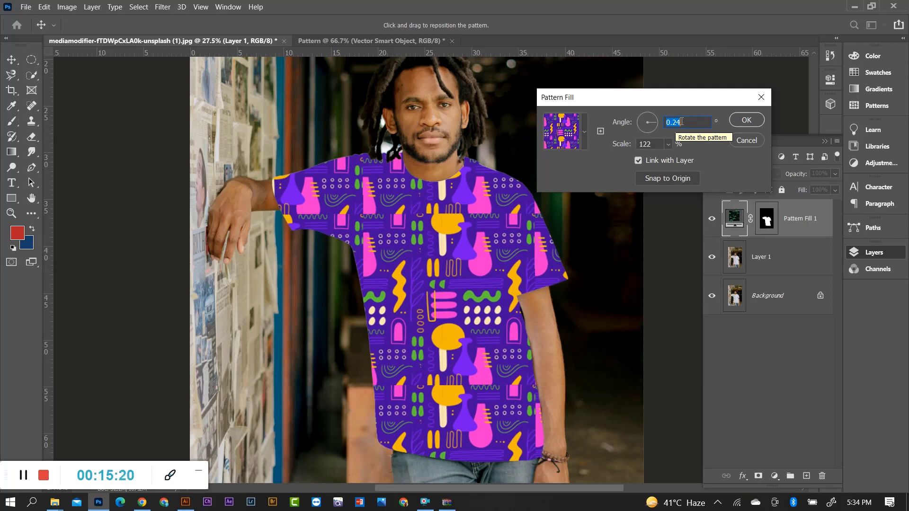
{"action": "scroll", "coordinate": [681, 122], "scroll_direction": "up", "scroll_amount": 2}
{"action": "scroll", "coordinate": [682, 122], "scroll_direction": "up", "scroll_amount": 1}
{"action": "scroll", "coordinate": [681, 122], "scroll_direction": "up", "scroll_amount": 2}
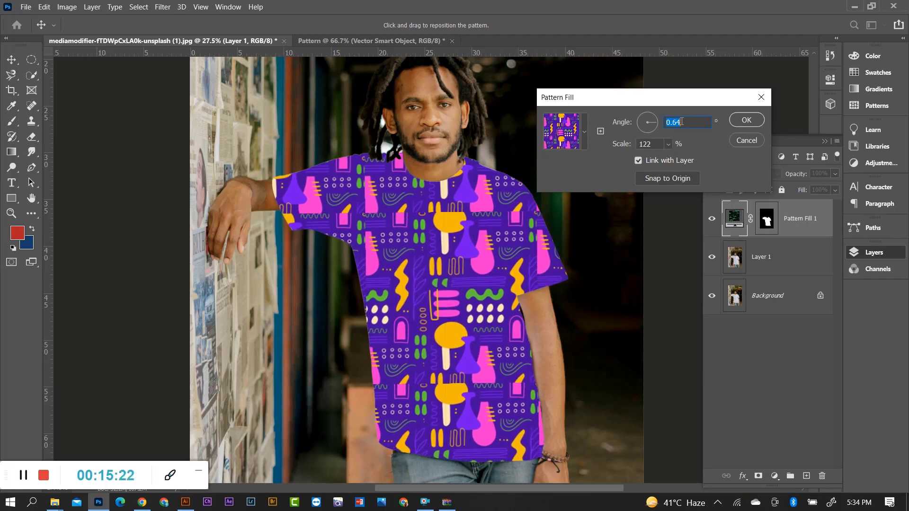
{"action": "scroll", "coordinate": [681, 122], "scroll_direction": "down", "scroll_amount": 1}
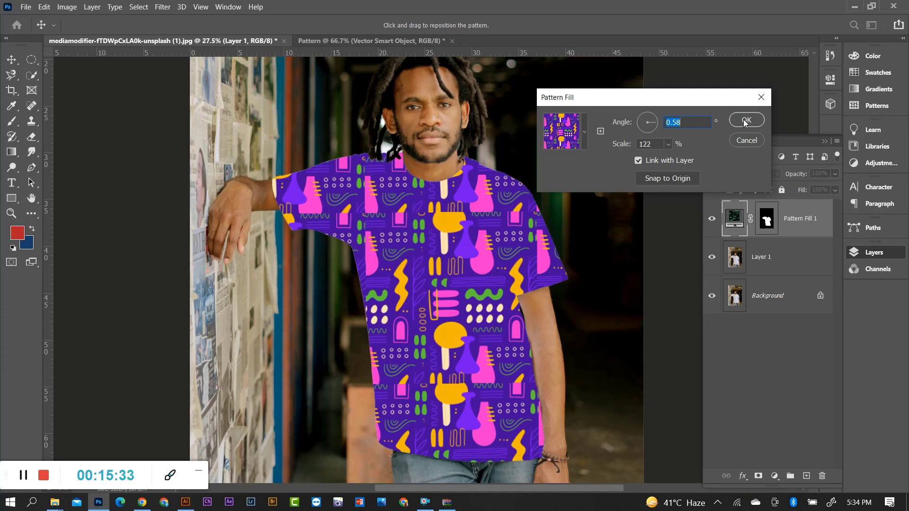
Commit the pattern fill, compare Lighten and Color Dodge, then settle on Multiply for Pattern Fill 1.
{"action": "left_click", "coordinate": [744, 121]}
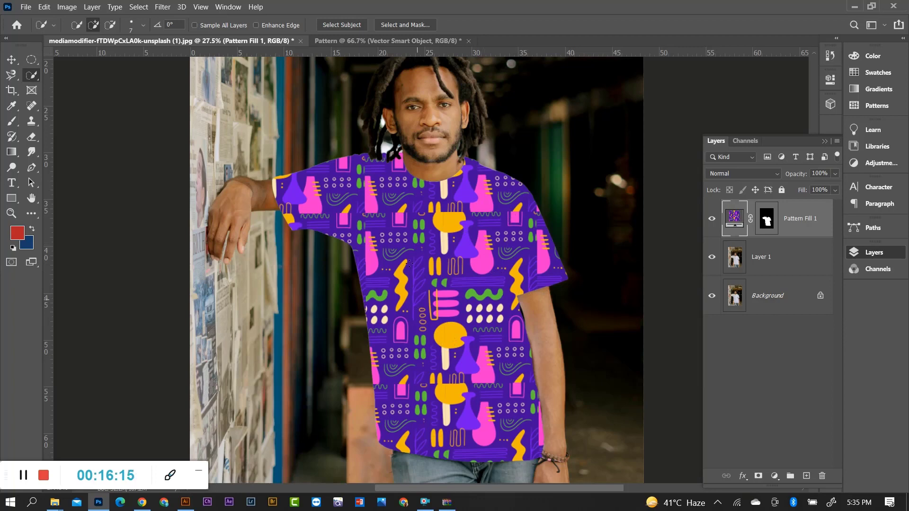
{"action": "left_click", "coordinate": [748, 173]}
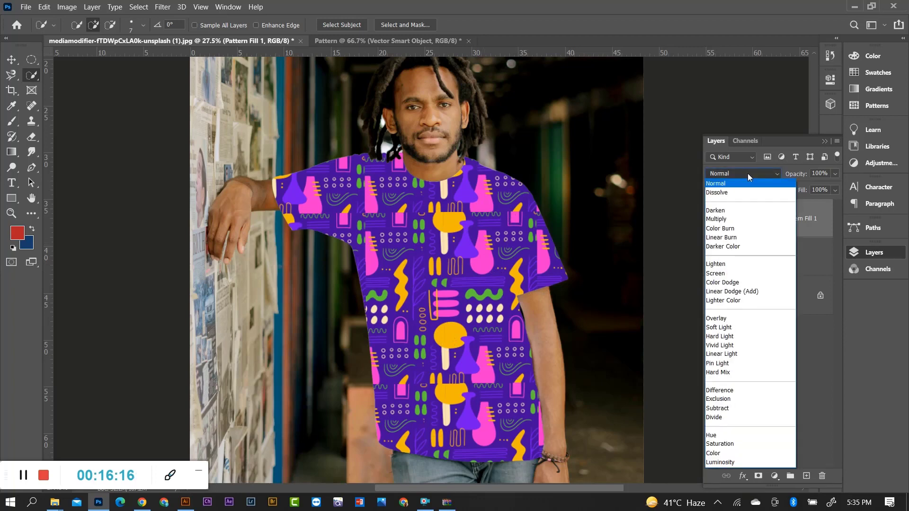
{"action": "left_click", "coordinate": [774, 171]}
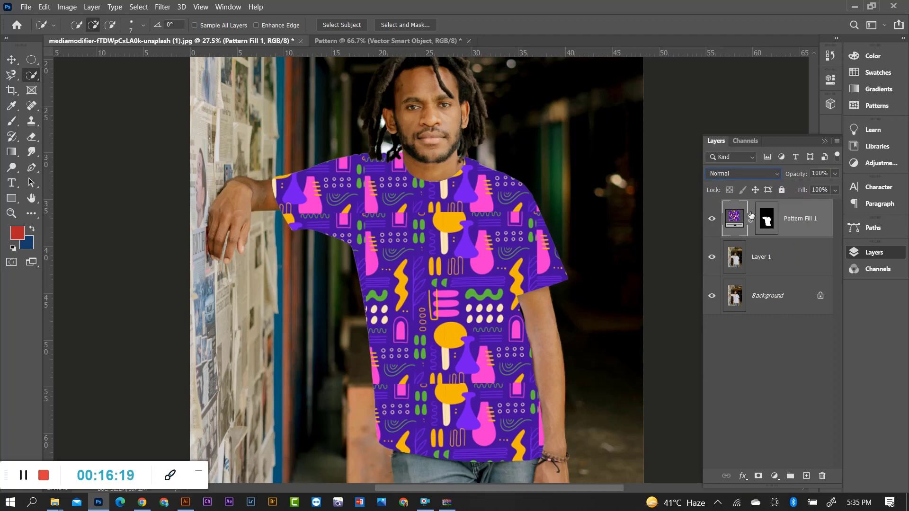
{"action": "left_click", "coordinate": [778, 175]}
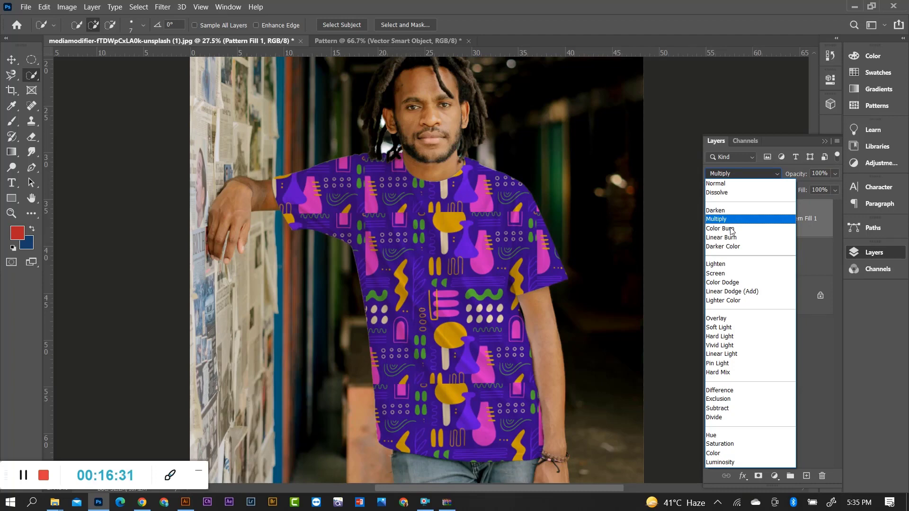
{"action": "left_click", "coordinate": [729, 268]}
{"action": "left_click", "coordinate": [735, 175]}
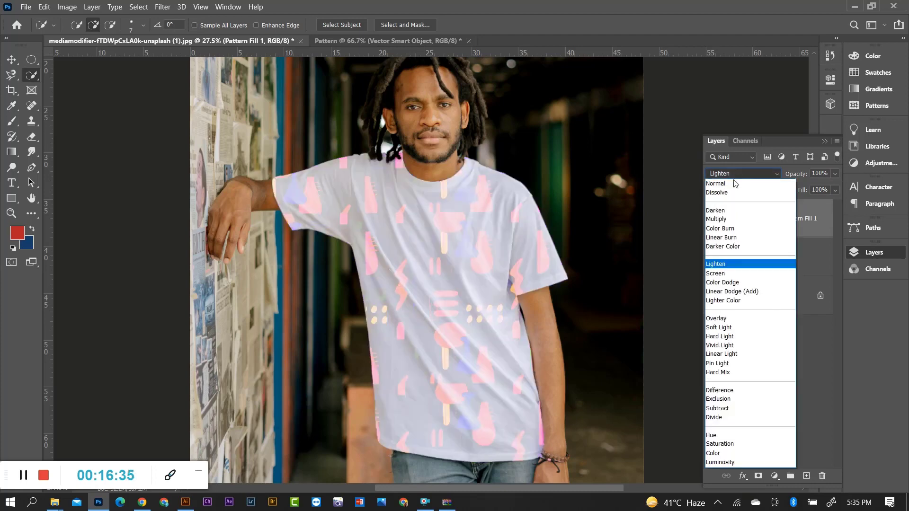
{"action": "left_click", "coordinate": [720, 282]}
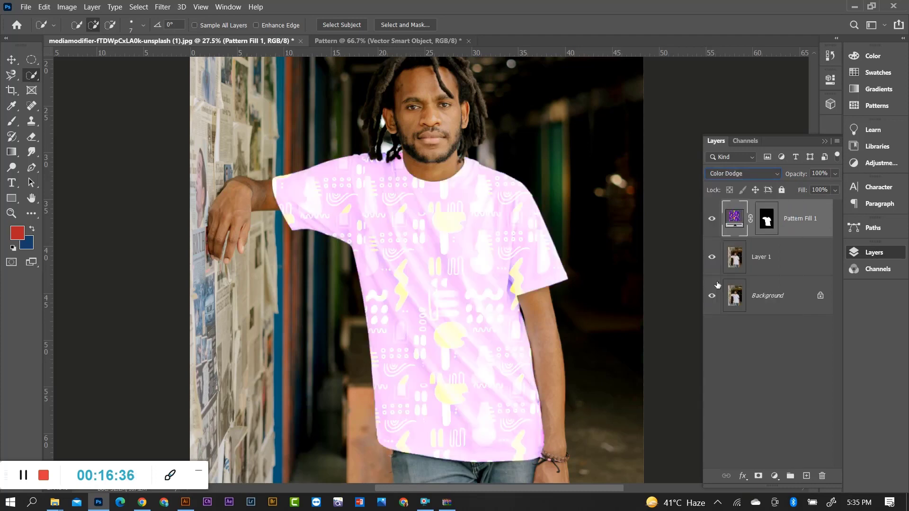
{"action": "left_click", "coordinate": [731, 174]}
{"action": "left_click", "coordinate": [724, 219]}
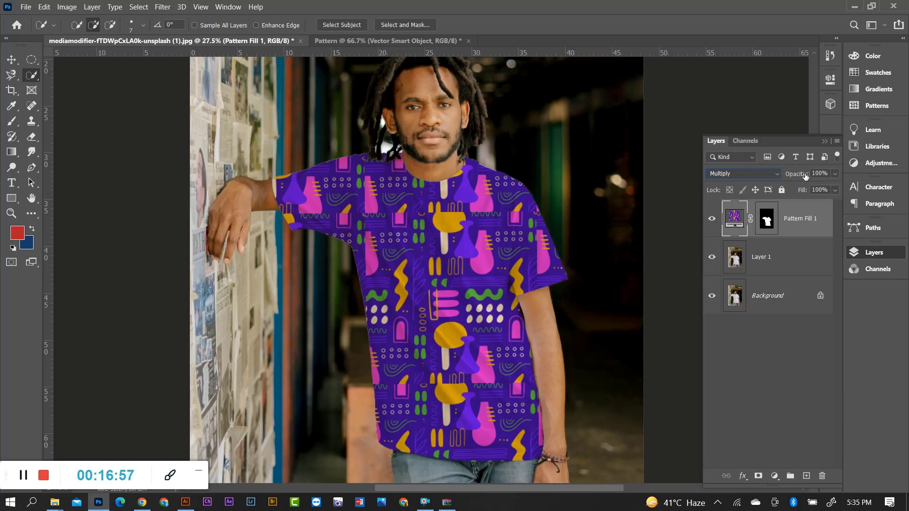
Lower Pattern Fill 1's opacity to about 95%.
{"action": "left_click", "coordinate": [835, 174]}
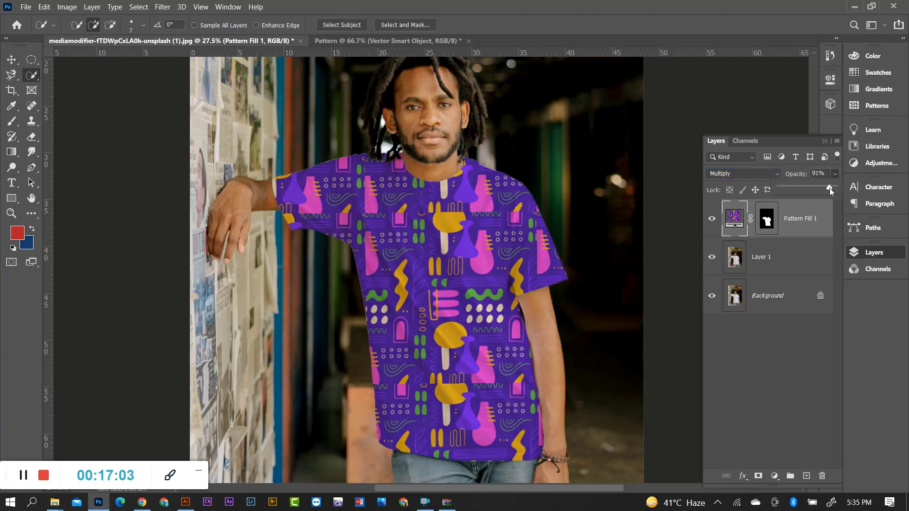
{"action": "left_click_drag", "start_coordinate": [829, 189], "coordinate": [824, 188]}
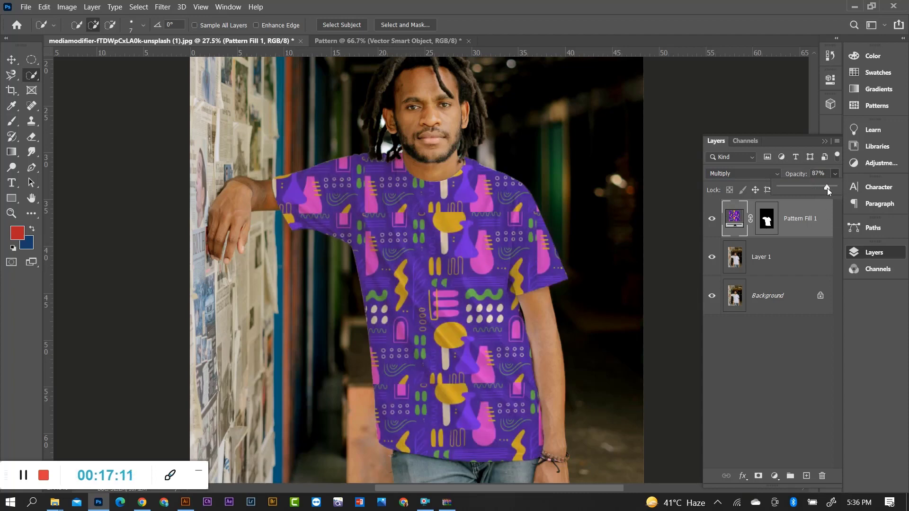
{"action": "left_click_drag", "start_coordinate": [827, 188], "coordinate": [830, 188]}
Collapse the Layers panel, zoom out to see the whole photo, then zoom back in.
{"action": "left_click", "coordinate": [822, 142]}
{"action": "key", "text": "ctrl+minus"}
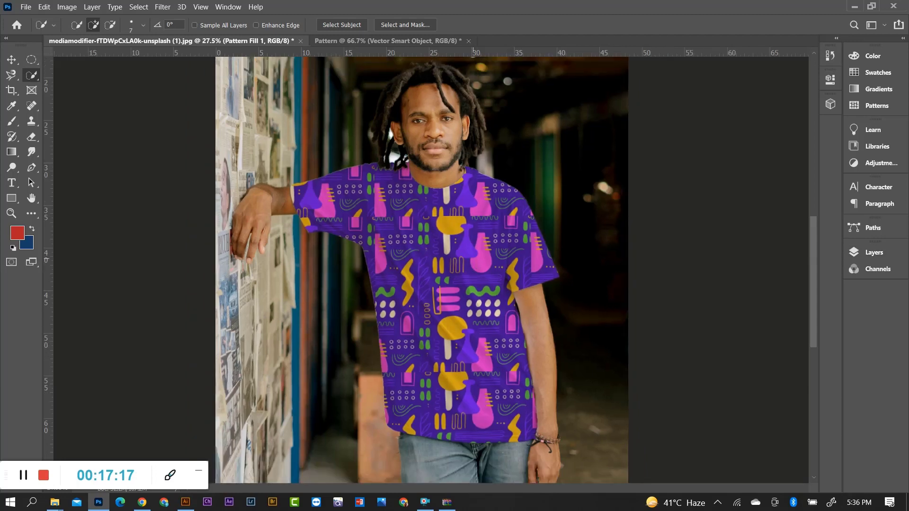
{"action": "key", "text": "ctrl+minus"}
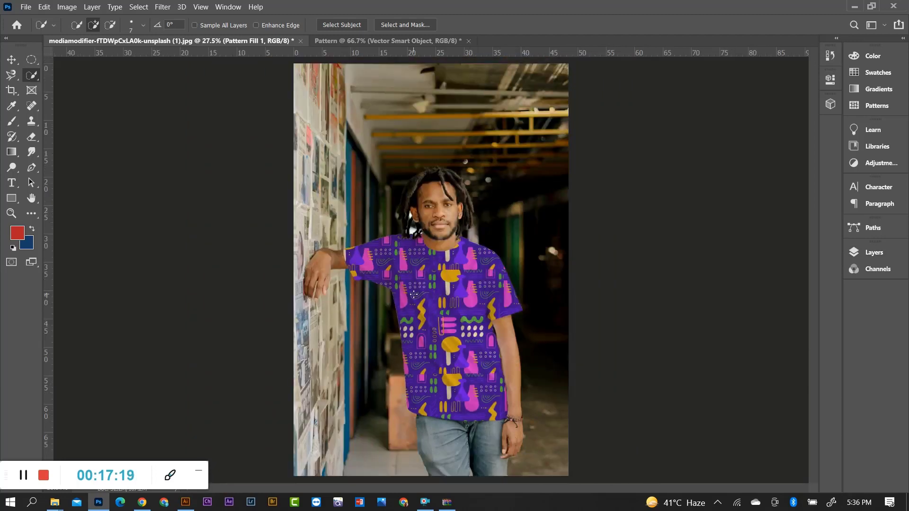
{"action": "key", "text": "ctrl+minus"}
{"action": "key", "text": "ctrl+minus"}
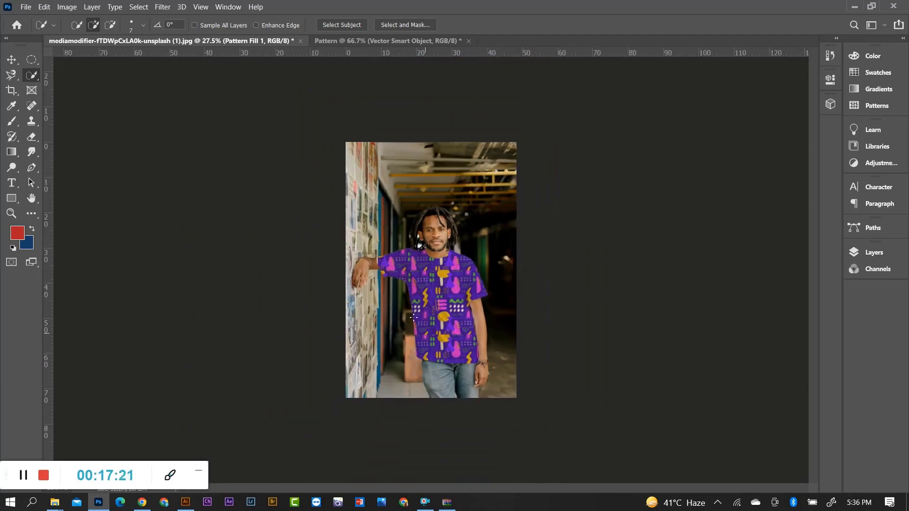
{"action": "key", "text": "ctrl+plus"}
{"action": "key", "text": "ctrl+plus"}
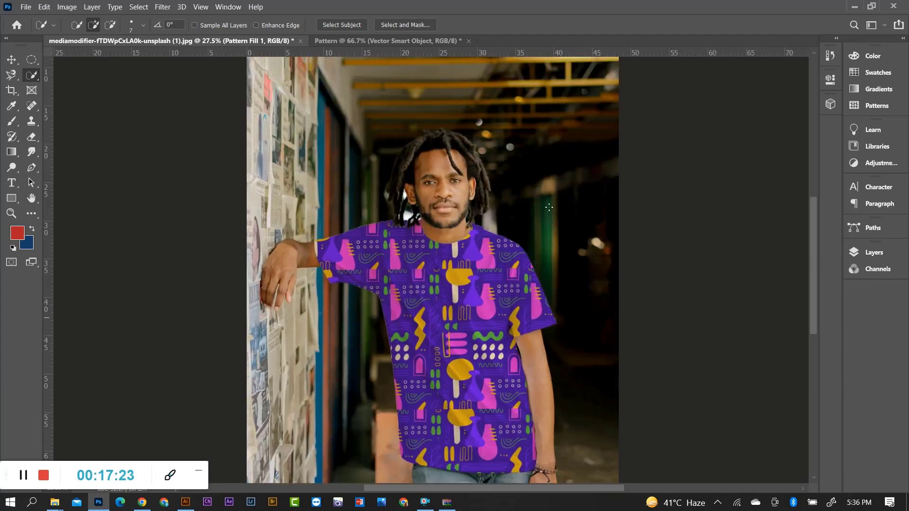
{"action": "scroll", "coordinate": [311, 168], "scroll_direction": "down", "scroll_amount": 2}
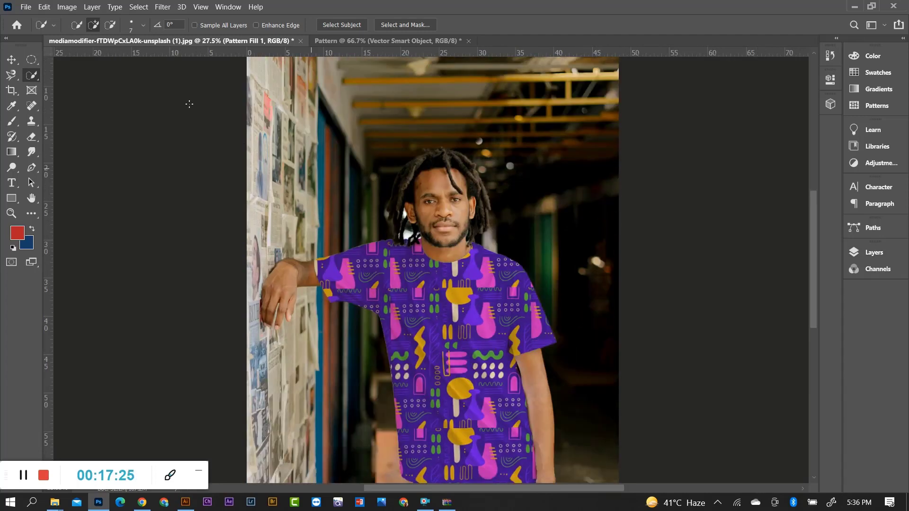
Save the mockup to the Desktop as Pattern Lecture DSF.psd with Maximize Compatibility.
{"action": "left_click", "coordinate": [26, 7]}
{"action": "left_click", "coordinate": [35, 136]}
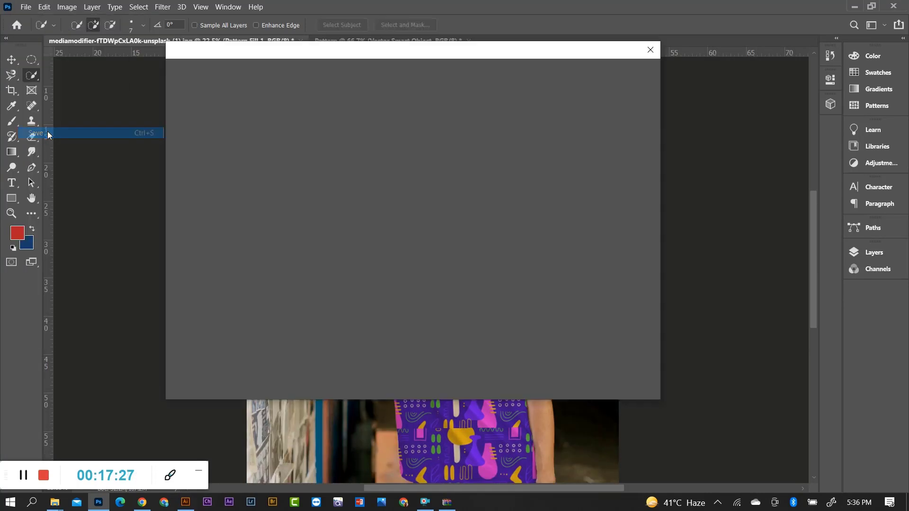
{"action": "left_click", "coordinate": [462, 338]}
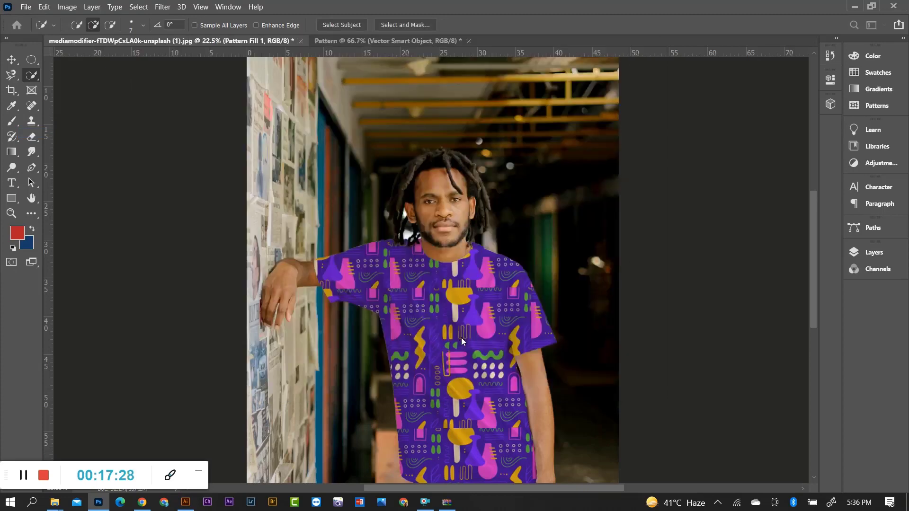
{"action": "scroll", "coordinate": [328, 157], "scroll_direction": "down", "scroll_amount": 5}
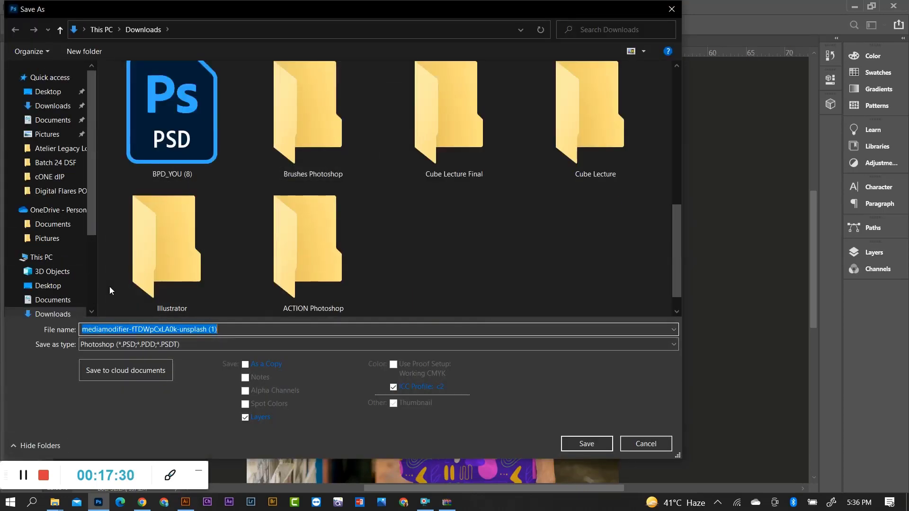
{"action": "scroll", "coordinate": [110, 286], "scroll_direction": "down", "scroll_amount": 3}
{"action": "scroll", "coordinate": [59, 281], "scroll_direction": "down", "scroll_amount": 1}
{"action": "left_click", "coordinate": [47, 262]}
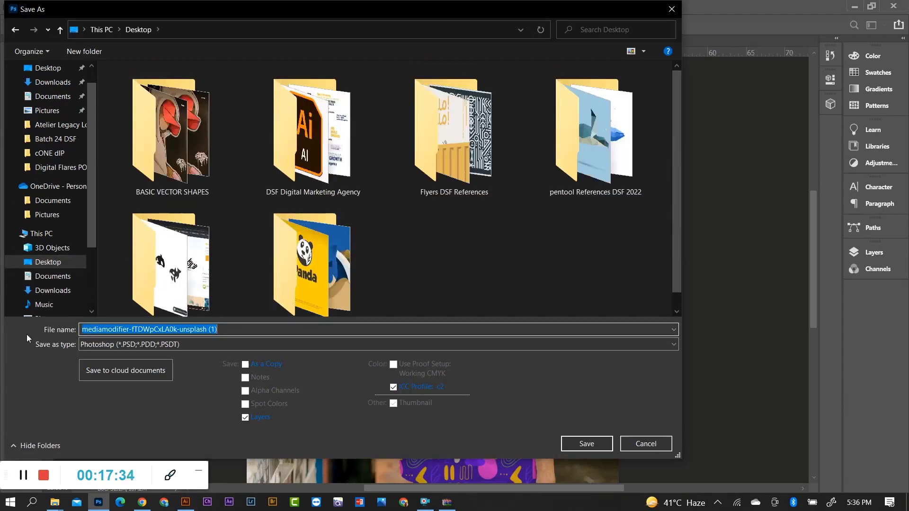
{"action": "type", "text": "Pattern"}
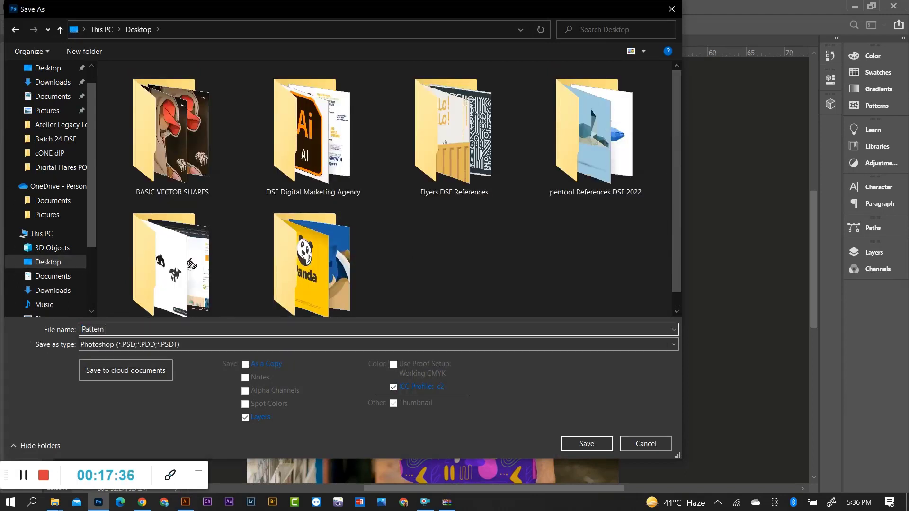
{"action": "type", "text": " Lecture "}
{"action": "type", "text": "DSF"}
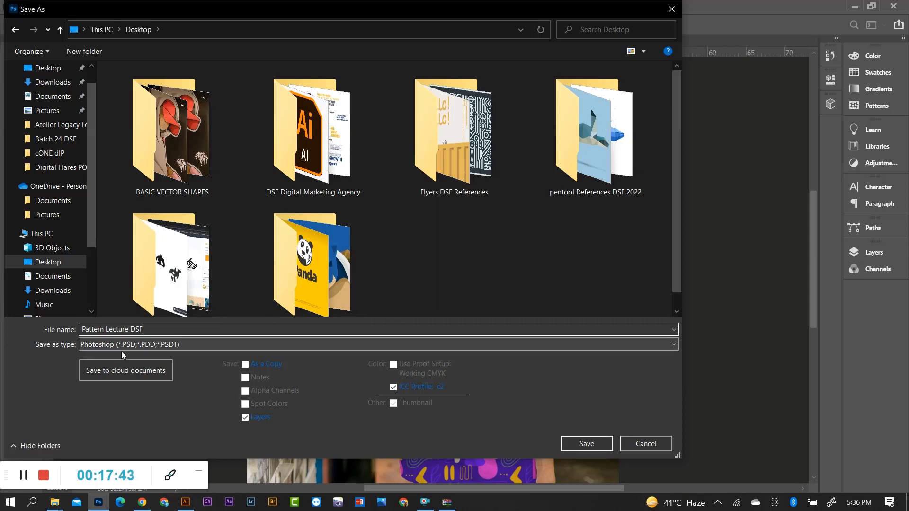
{"action": "left_click", "coordinate": [584, 444]}
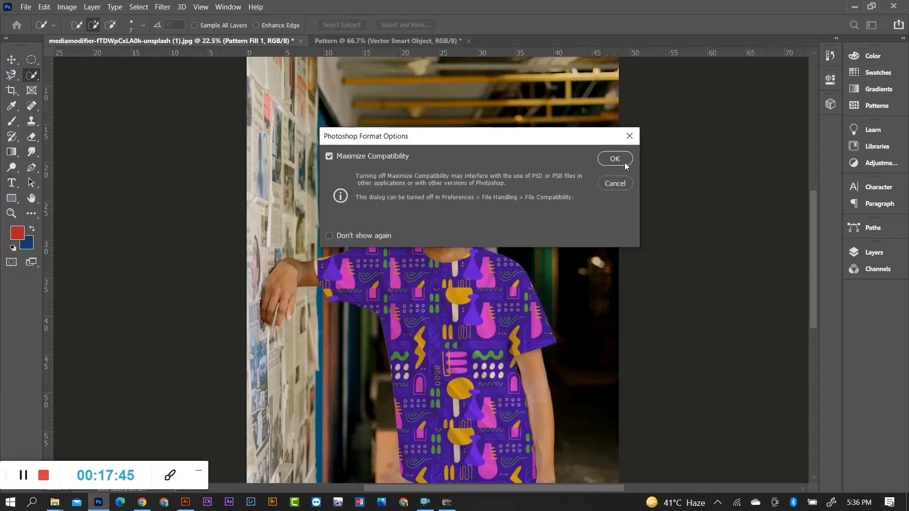
{"action": "left_click", "coordinate": [615, 161]}
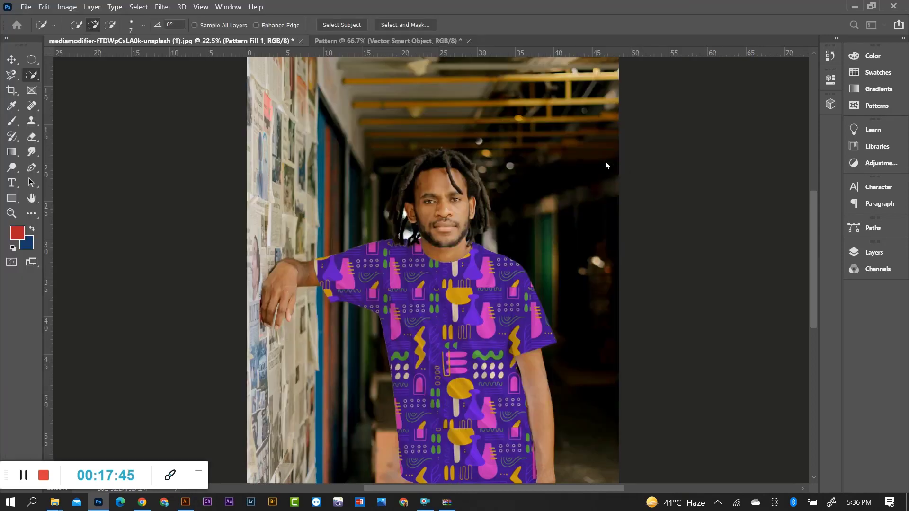
{"action": "left_click", "coordinate": [26, 9]}
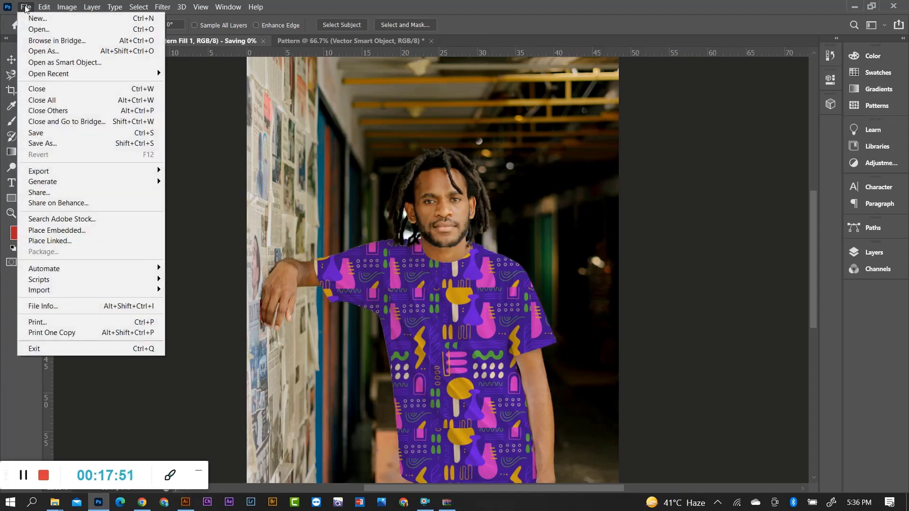
{"action": "left_click", "coordinate": [242, 41]}
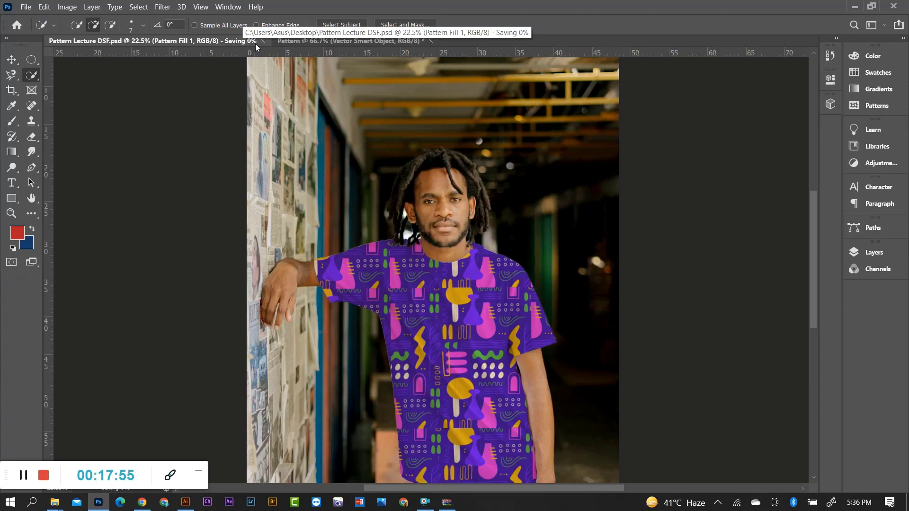
{"action": "left_click", "coordinate": [321, 41]}
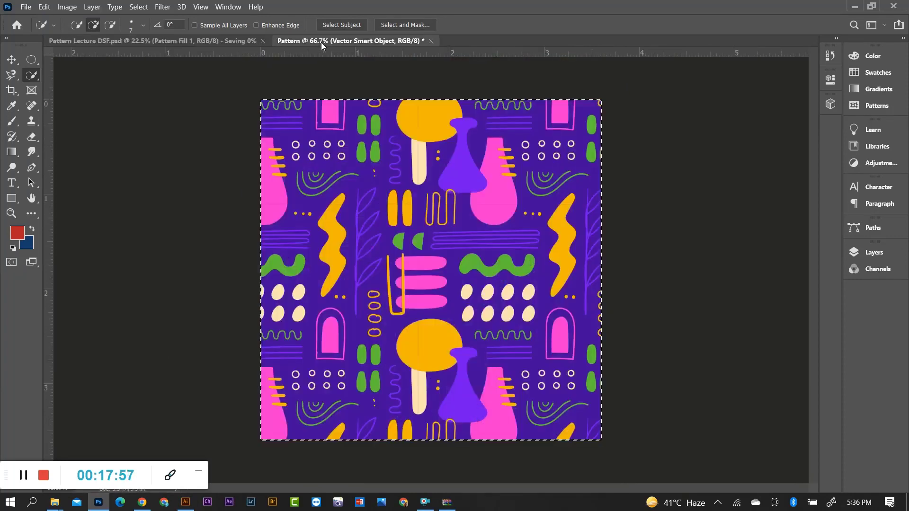
{"action": "left_click", "coordinate": [211, 42]}
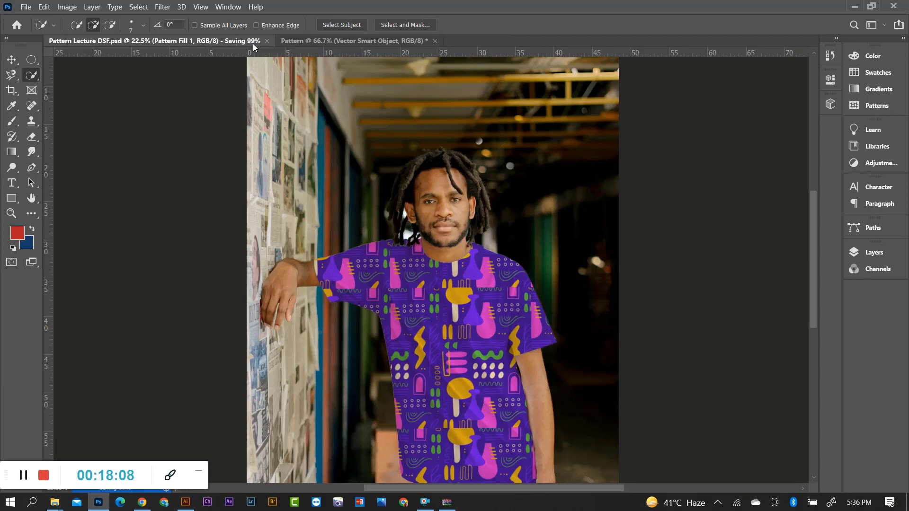
Save a JPEG copy named Pattern Lecture DSF to the Desktop at quality 12 (Maximum).
{"action": "left_click", "coordinate": [29, 6]}
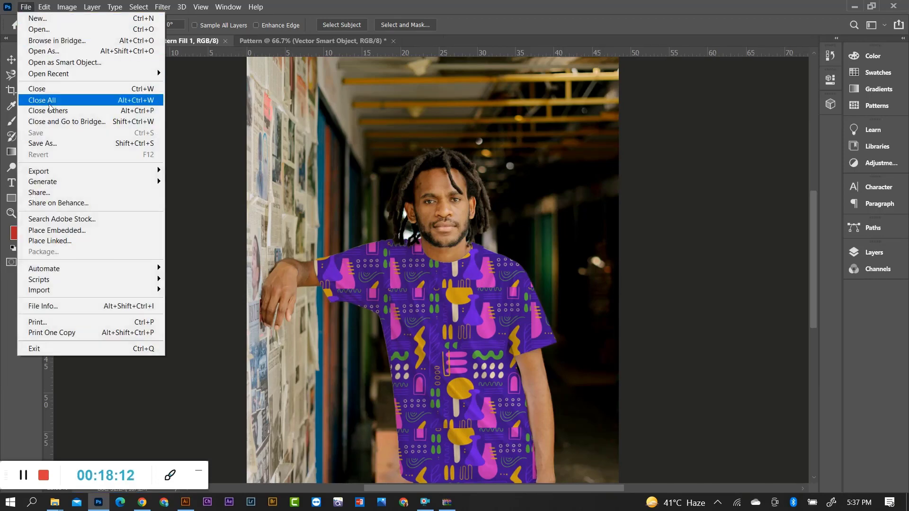
{"action": "mouse_move", "coordinate": [39, 172]}
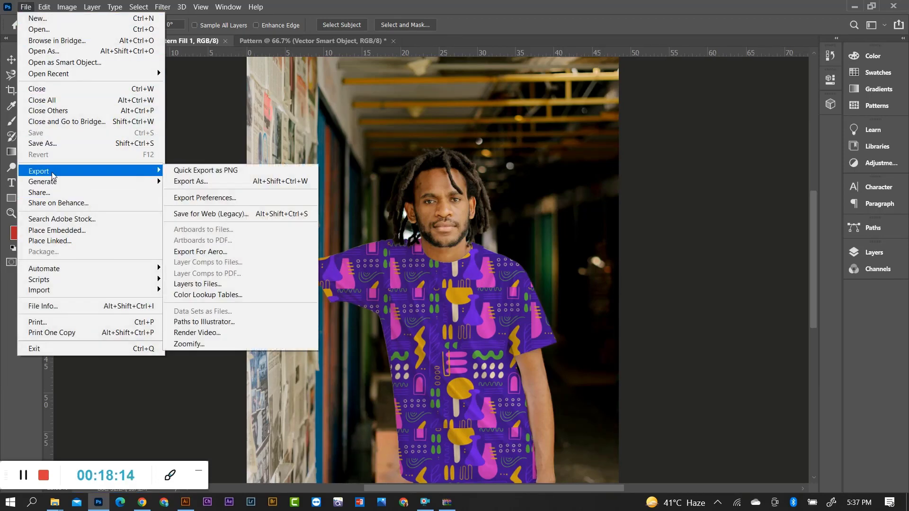
{"action": "left_click", "coordinate": [54, 143]}
{"action": "left_click", "coordinate": [500, 339]}
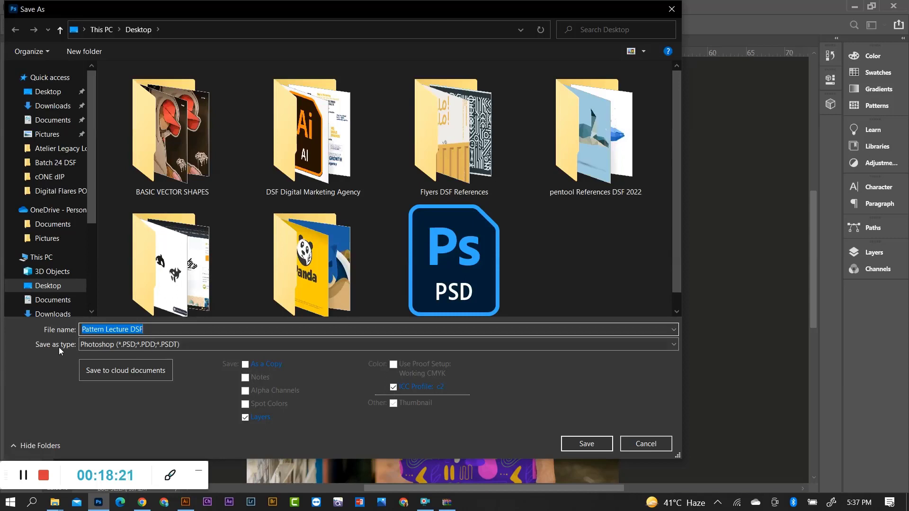
{"action": "left_click", "coordinate": [123, 349]}
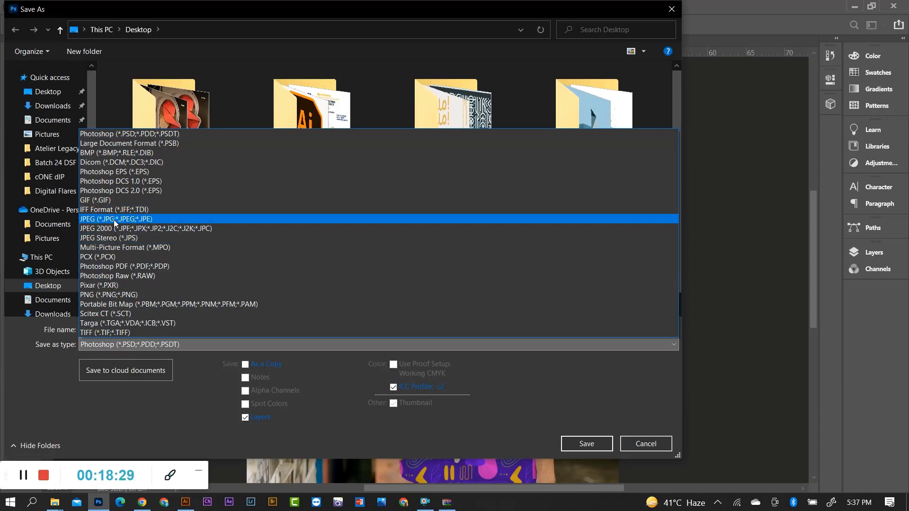
{"action": "left_click", "coordinate": [113, 220]}
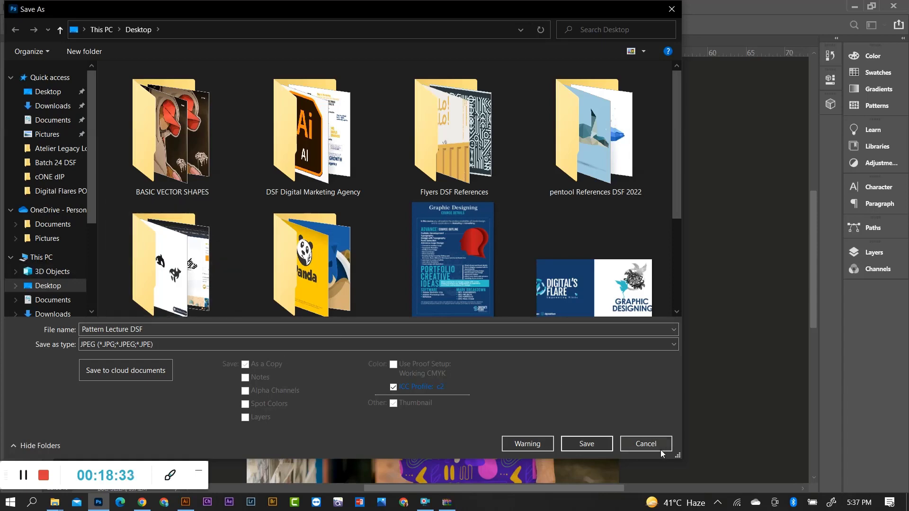
{"action": "left_click", "coordinate": [596, 444]}
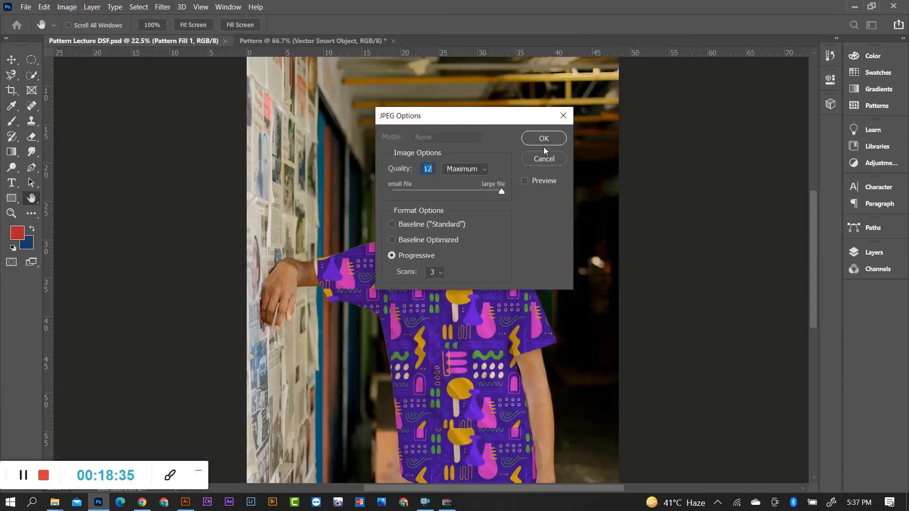
{"action": "left_click", "coordinate": [540, 138]}
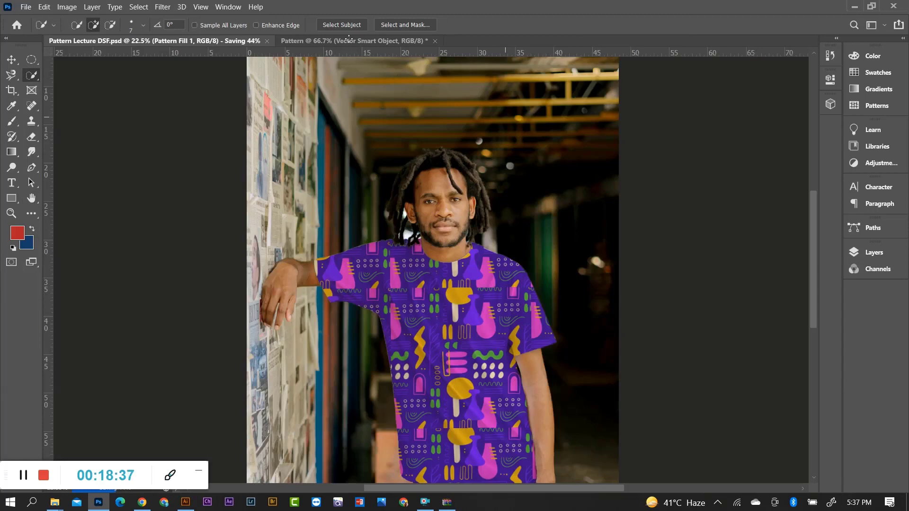
Minimize the open windows and drag mediamodifier-tT6k5S0fvxs-unsplash onto Illustrator to open it.
{"action": "left_click", "coordinate": [859, 8]}
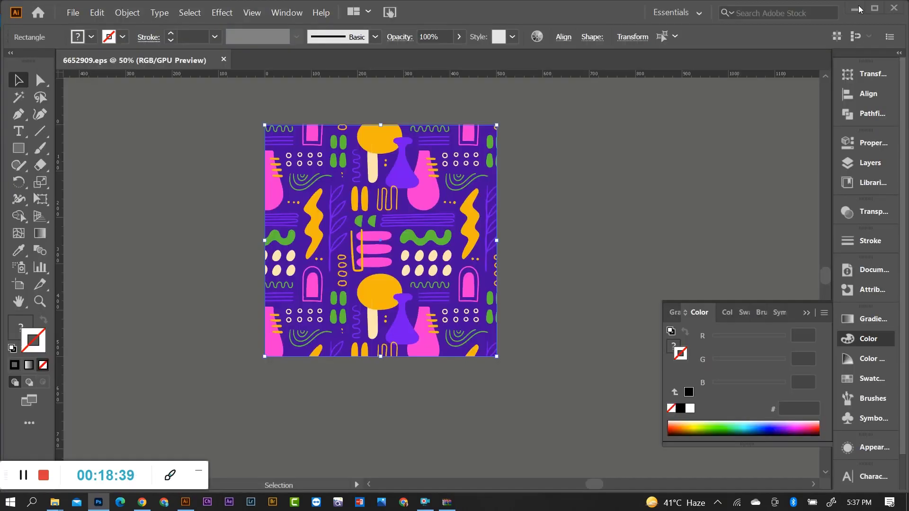
{"action": "left_click", "coordinate": [857, 7]}
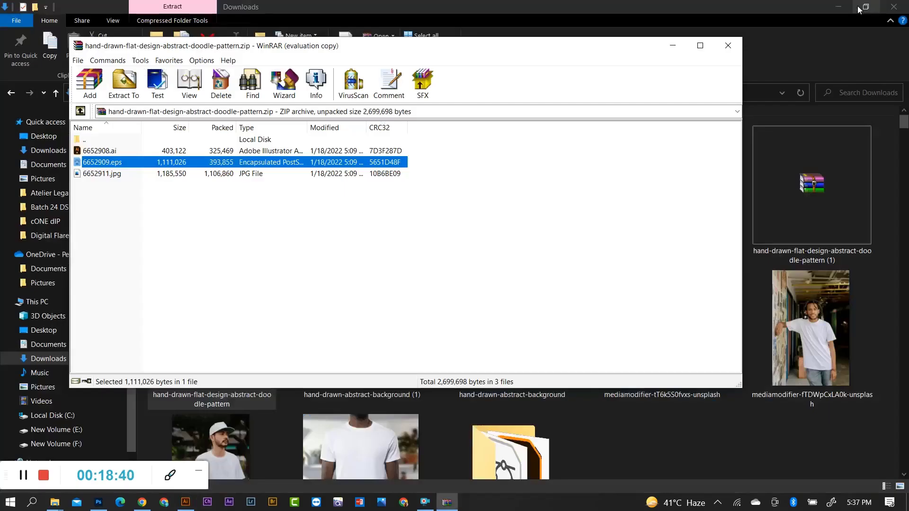
{"action": "left_click", "coordinate": [675, 43]}
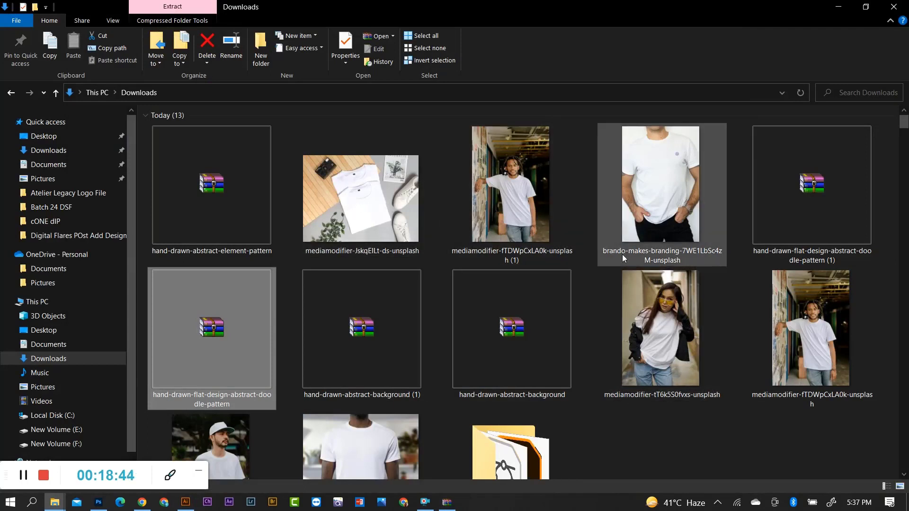
{"action": "left_click", "coordinate": [675, 310]}
{"action": "left_click_drag", "start_coordinate": [673, 307], "coordinate": [148, 504]}
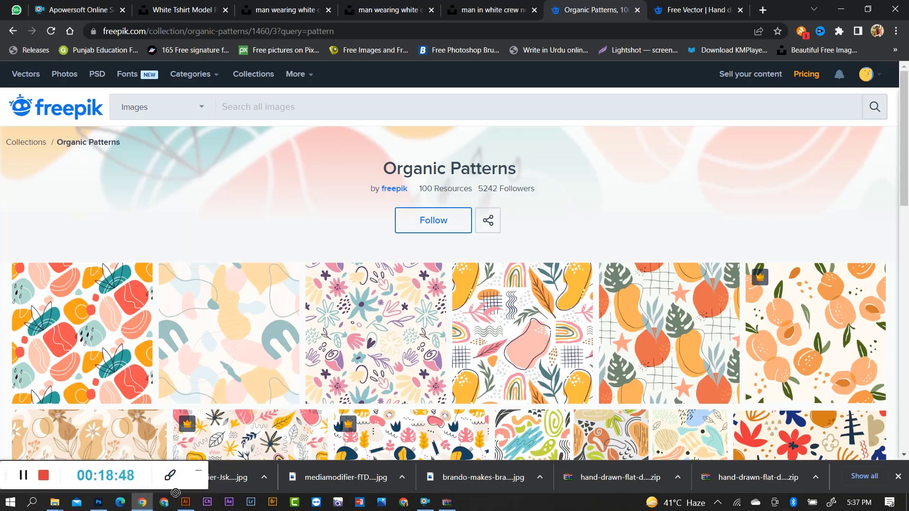
{"action": "mouse_move", "coordinate": [148, 504]}
{"action": "left_mouse_down"}
{"action": "mouse_move", "coordinate": [186, 507]}
{"action": "mouse_move", "coordinate": [416, 63]}
{"action": "left_mouse_up"}
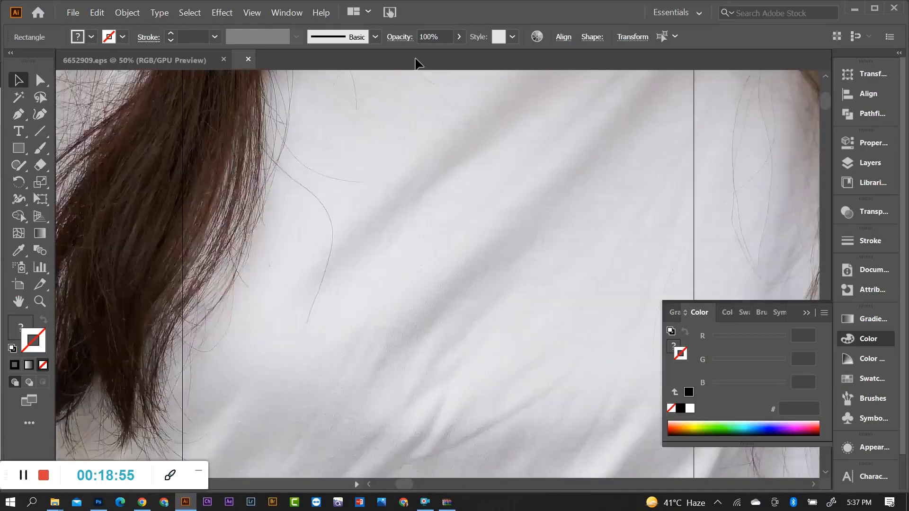
Zoom in and out around the woman's T-shirt photo in Illustrator.
{"action": "scroll", "coordinate": [463, 331], "scroll_direction": "down", "scroll_amount": 5}
{"action": "scroll", "coordinate": [436, 237], "scroll_direction": "up", "scroll_amount": 6}
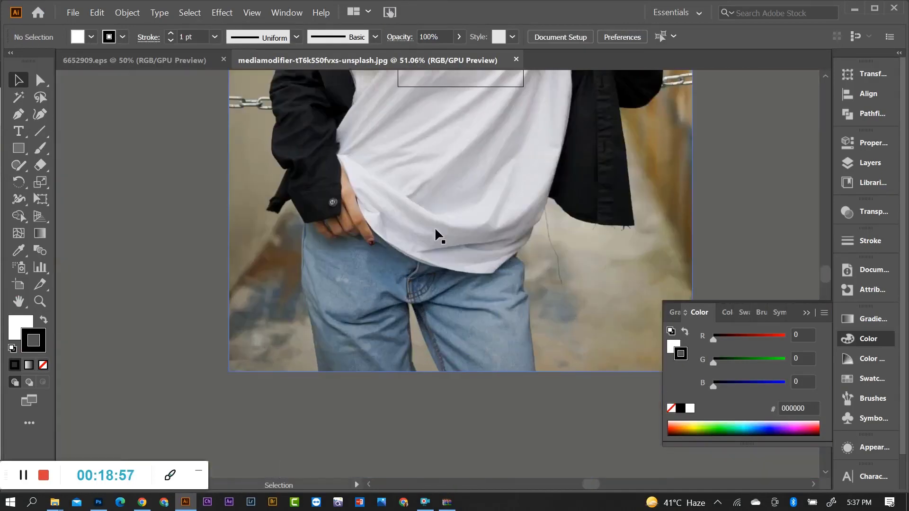
{"action": "scroll", "coordinate": [450, 217], "scroll_direction": "up", "scroll_amount": 2}
{"action": "scroll", "coordinate": [440, 260], "scroll_direction": "up", "scroll_amount": 2}
{"action": "scroll", "coordinate": [407, 279], "scroll_direction": "up", "scroll_amount": 2}
{"action": "scroll", "coordinate": [378, 291], "scroll_direction": "down", "scroll_amount": 2}
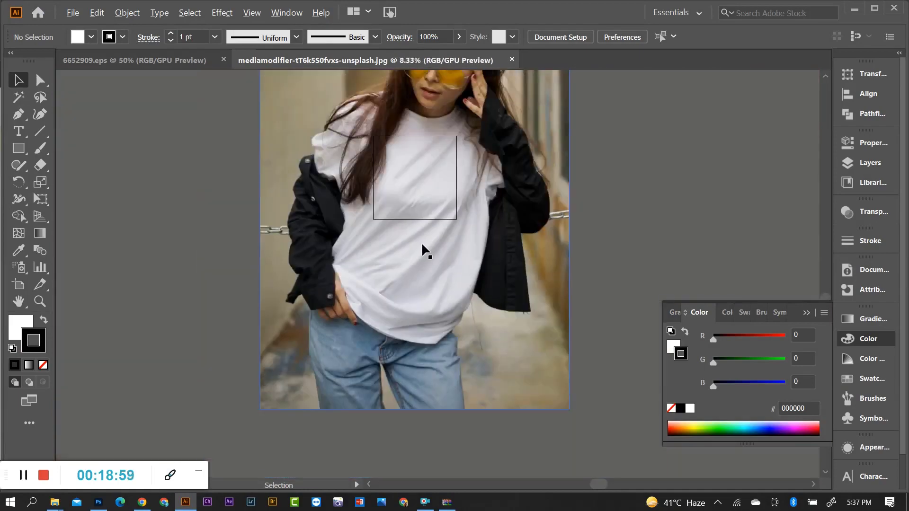
{"action": "scroll", "coordinate": [424, 250], "scroll_direction": "up", "scroll_amount": 1}
{"action": "scroll", "coordinate": [446, 276], "scroll_direction": "up", "scroll_amount": 1}
{"action": "scroll", "coordinate": [371, 243], "scroll_direction": "up", "scroll_amount": 1}
{"action": "scroll", "coordinate": [369, 239], "scroll_direction": "down", "scroll_amount": 1}
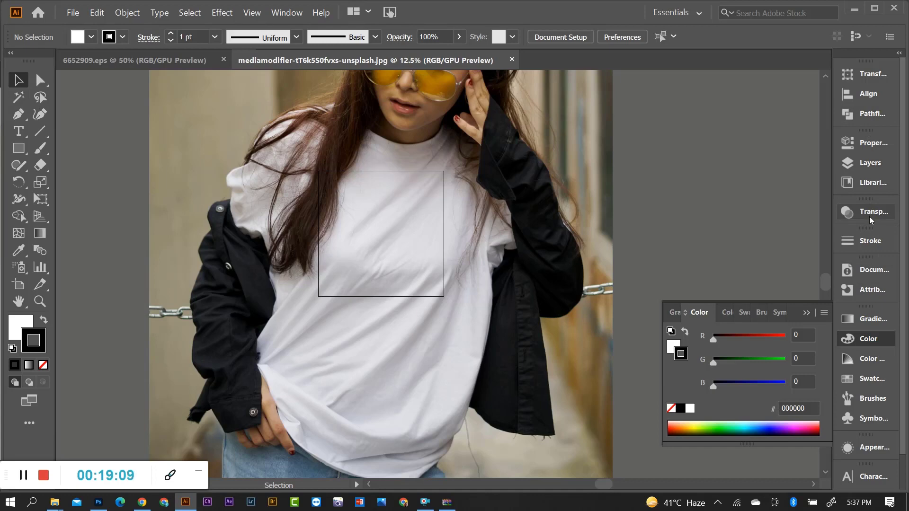
{"action": "scroll", "coordinate": [459, 175], "scroll_direction": "down", "scroll_amount": 3, "text": "alt"}
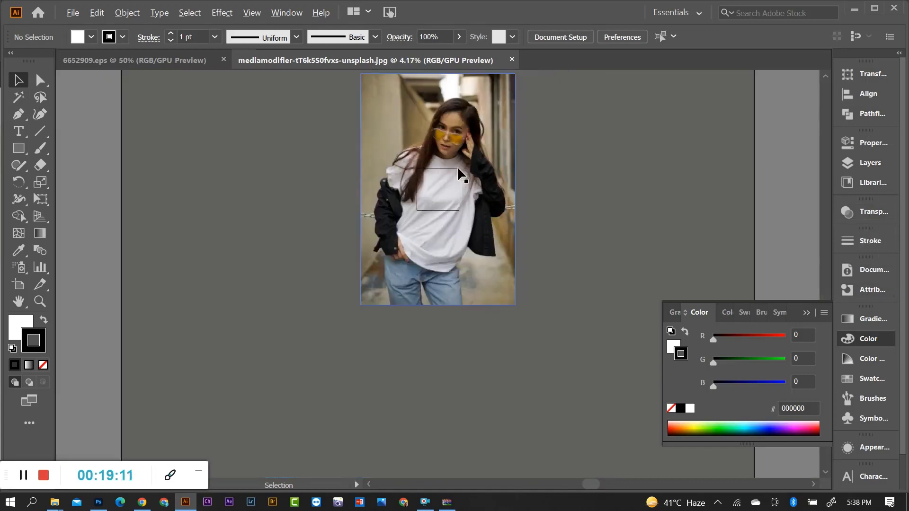
{"action": "scroll", "coordinate": [459, 175], "scroll_direction": "up", "scroll_amount": 4}
{"action": "scroll", "coordinate": [457, 189], "scroll_direction": "up", "scroll_amount": 1}
{"action": "scroll", "coordinate": [458, 213], "scroll_direction": "down", "scroll_amount": 2}
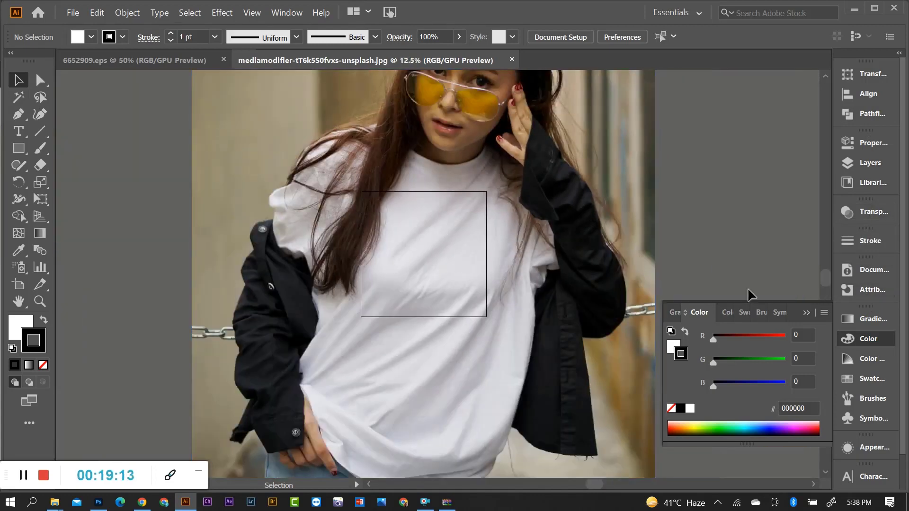
Close the Color panel, show Layers, close the photo document, and return to the Freepik page.
{"action": "left_click", "coordinate": [805, 318]}
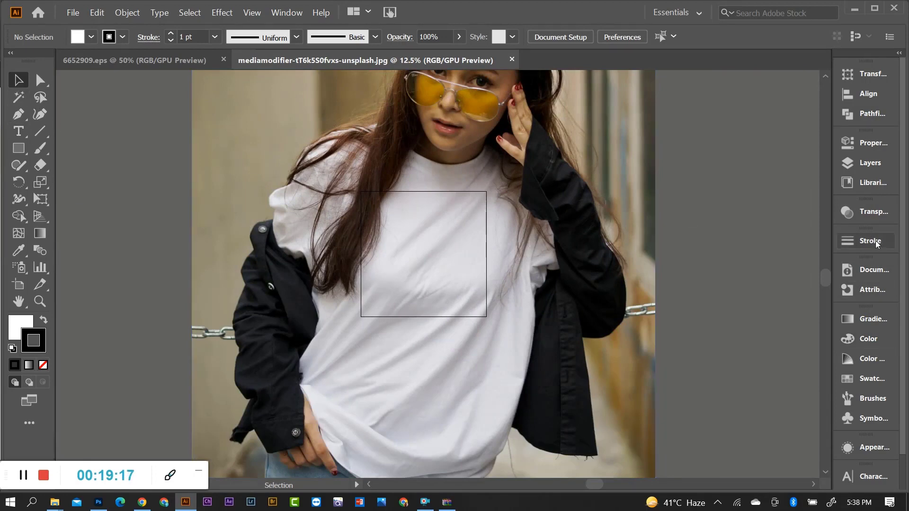
{"action": "left_click", "coordinate": [880, 166]}
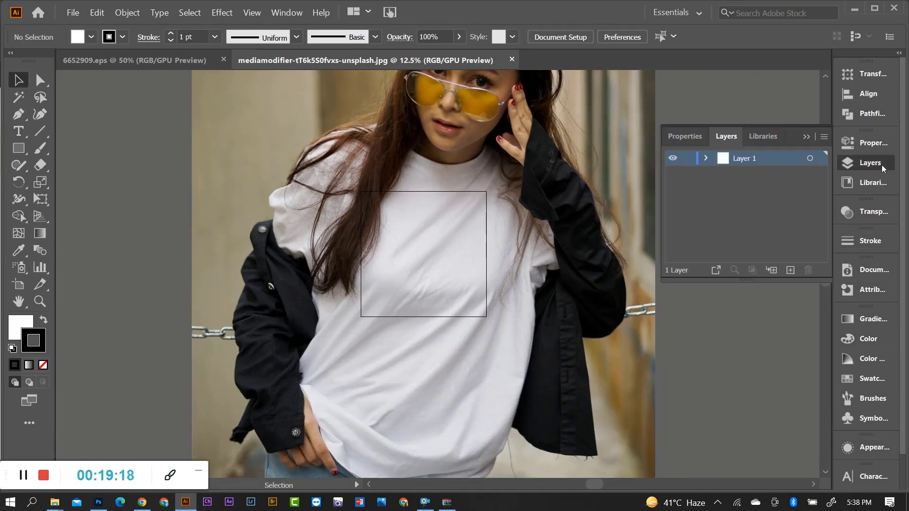
{"action": "left_click", "coordinate": [512, 62]}
{"action": "key", "text": "alt+Tab"}
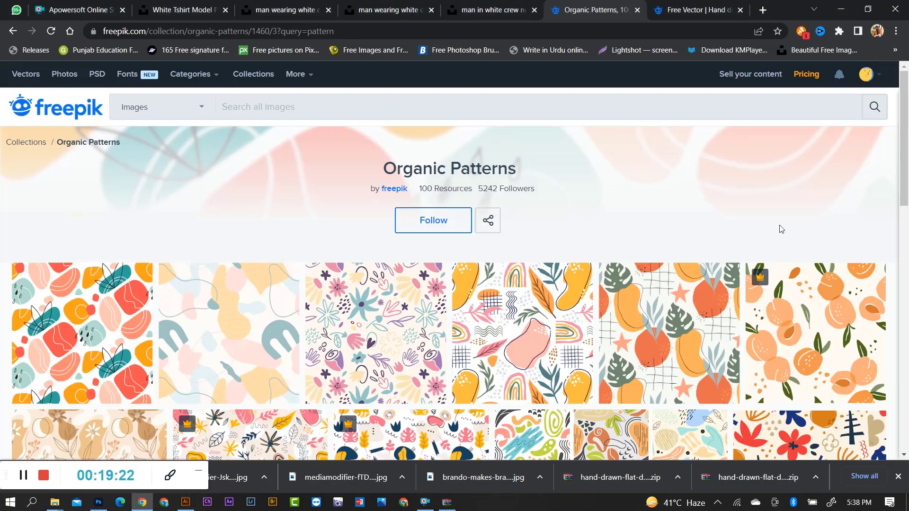
Minimize Chrome and drag the photo of the man in the cap from Downloads into Photoshop.
{"action": "left_click", "coordinate": [840, 9]}
{"action": "scroll", "coordinate": [637, 320], "scroll_direction": "down", "scroll_amount": 5}
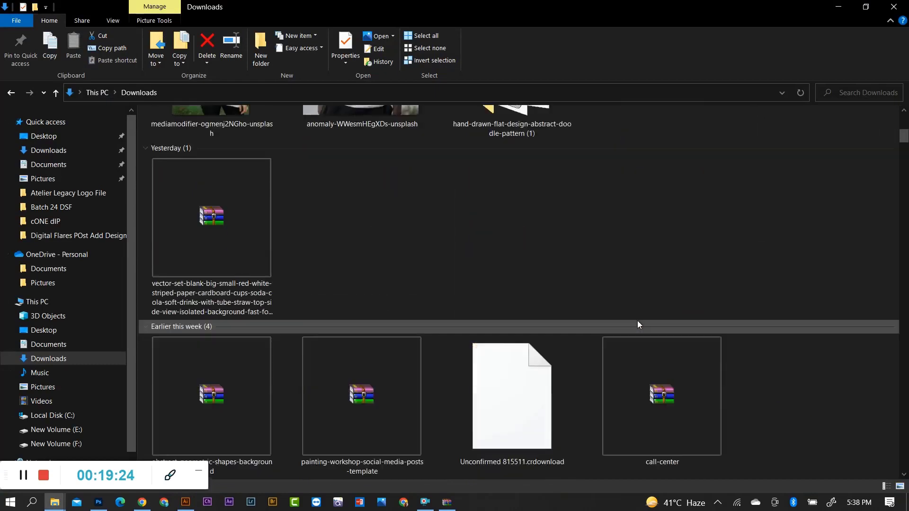
{"action": "scroll", "coordinate": [384, 319], "scroll_direction": "up", "scroll_amount": 5}
{"action": "scroll", "coordinate": [331, 336], "scroll_direction": "down", "scroll_amount": 1}
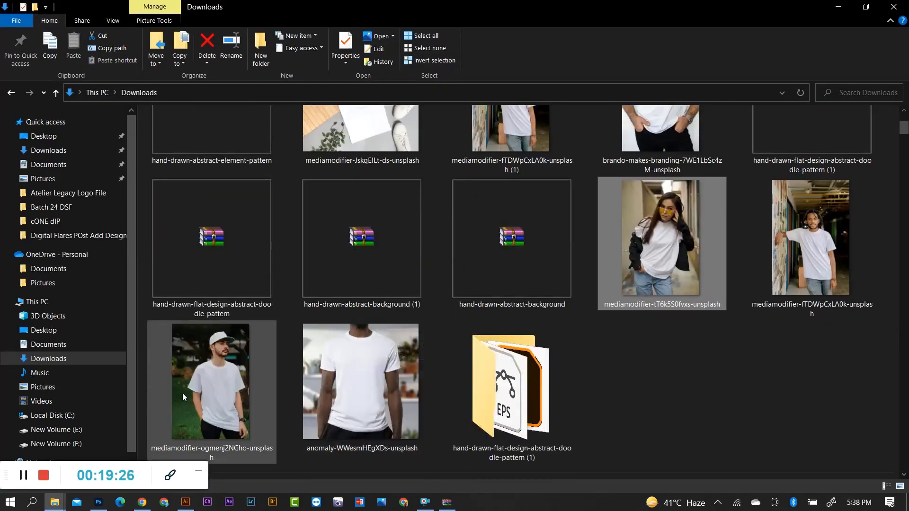
{"action": "left_click_drag", "start_coordinate": [183, 393], "coordinate": [136, 473]}
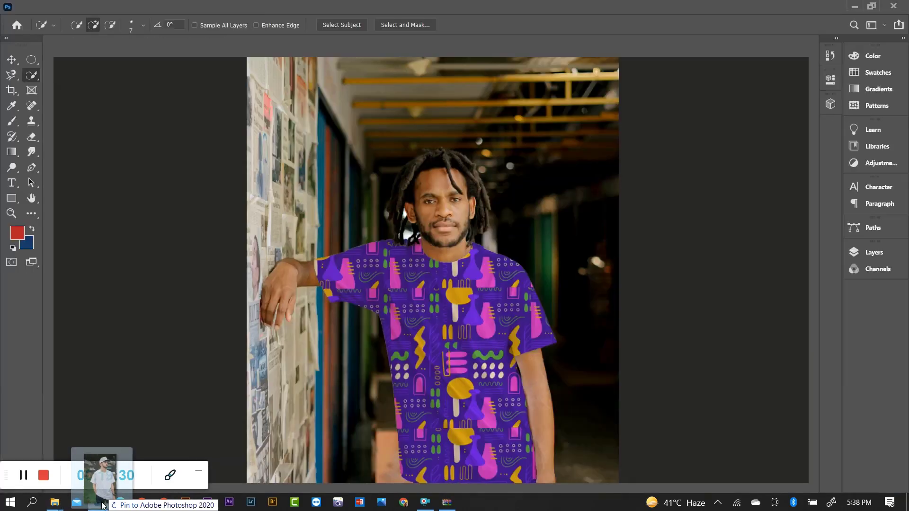
{"action": "mouse_move", "coordinate": [136, 473]}
{"action": "left_mouse_down"}
{"action": "mouse_move", "coordinate": [332, 155]}
{"action": "mouse_move", "coordinate": [459, 43]}
{"action": "left_mouse_up"}
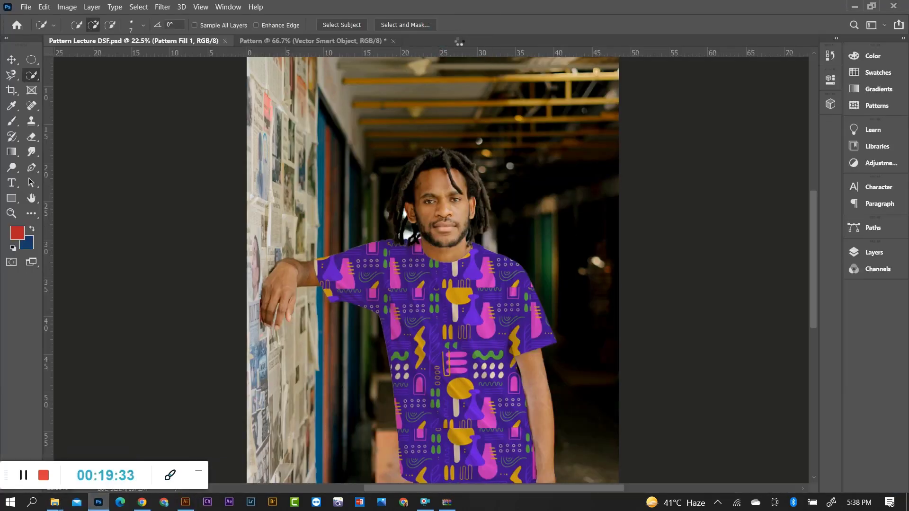
Select the man's white T-shirt with the Quick Selection Tool.
{"action": "scroll", "coordinate": [393, 152], "scroll_direction": "up", "scroll_amount": 2}
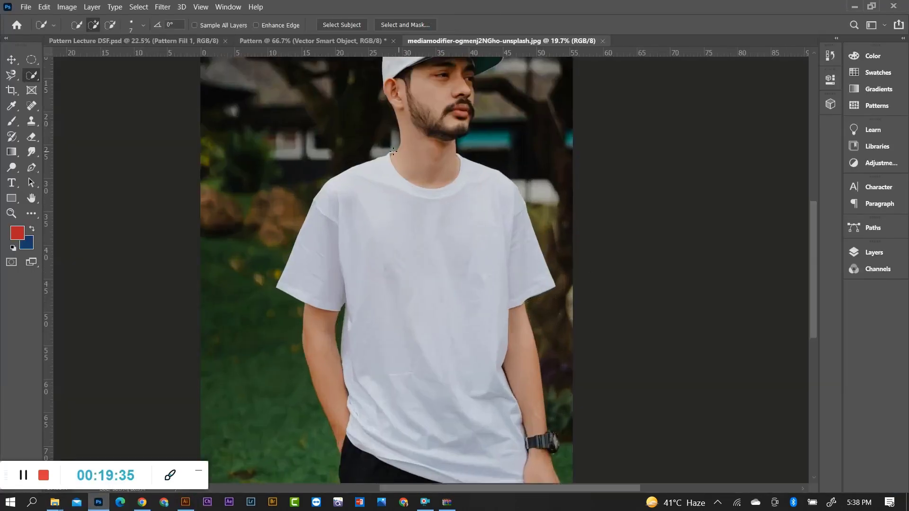
{"action": "scroll", "coordinate": [393, 152], "scroll_direction": "down", "scroll_amount": 2}
{"action": "scroll", "coordinate": [426, 260], "scroll_direction": "down", "scroll_amount": 1}
{"action": "scroll", "coordinate": [426, 308], "scroll_direction": "up", "scroll_amount": 3}
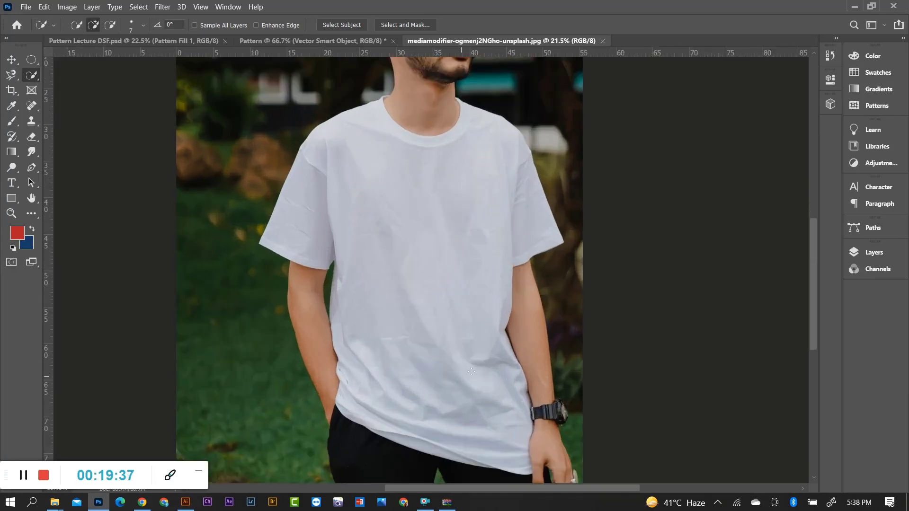
{"action": "scroll", "coordinate": [472, 371], "scroll_direction": "down", "scroll_amount": 2}
{"action": "scroll", "coordinate": [426, 237], "scroll_direction": "up", "scroll_amount": 1}
{"action": "scroll", "coordinate": [418, 166], "scroll_direction": "up", "scroll_amount": 1}
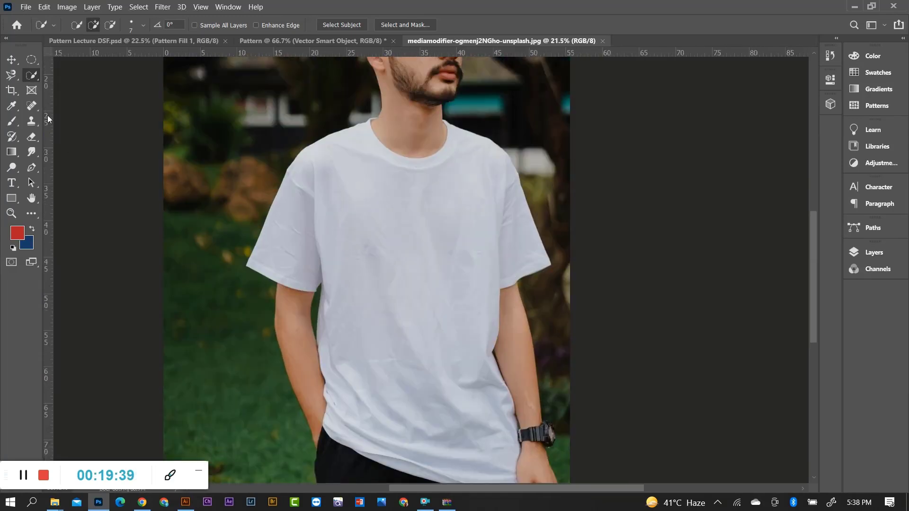
{"action": "right_click", "coordinate": [33, 77]}
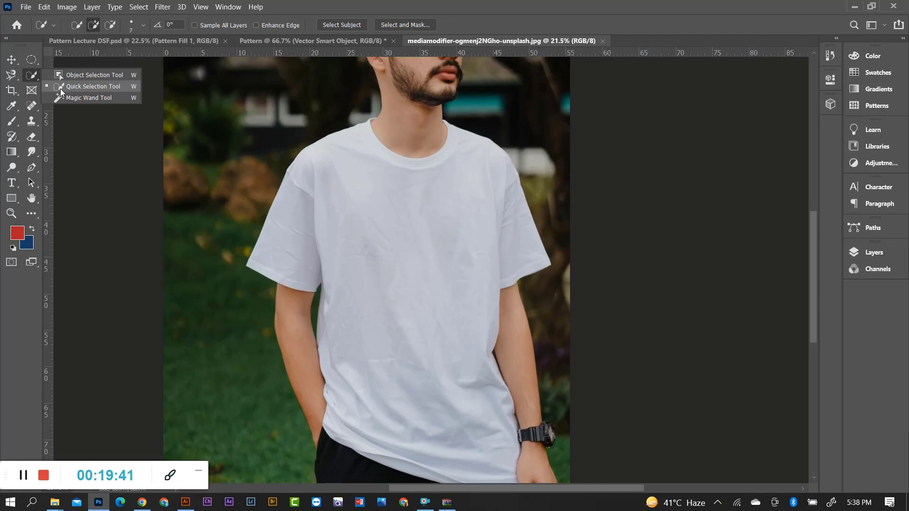
{"action": "left_click", "coordinate": [61, 89]}
{"action": "left_click_drag", "start_coordinate": [333, 232], "coordinate": [331, 184]}
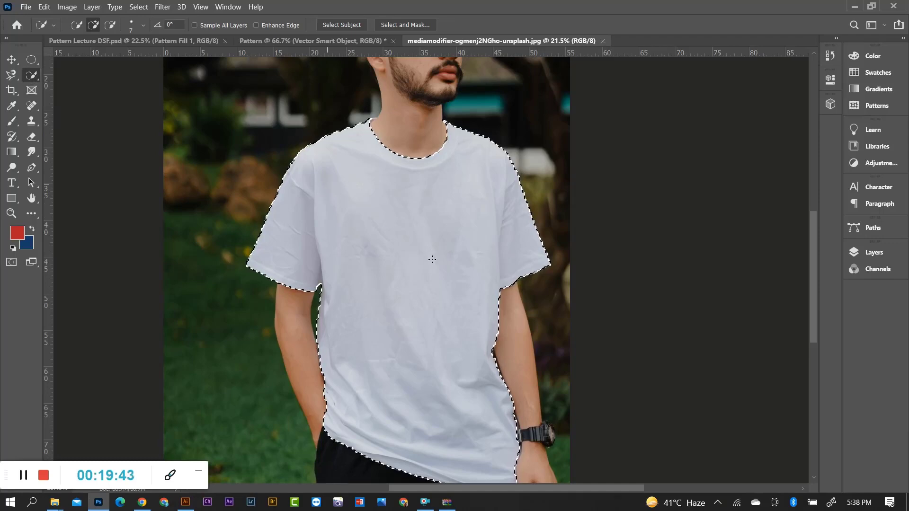
Extend the shirt selection up to the collar edge.
{"action": "scroll", "coordinate": [372, 116], "scroll_direction": "up", "scroll_amount": 1}
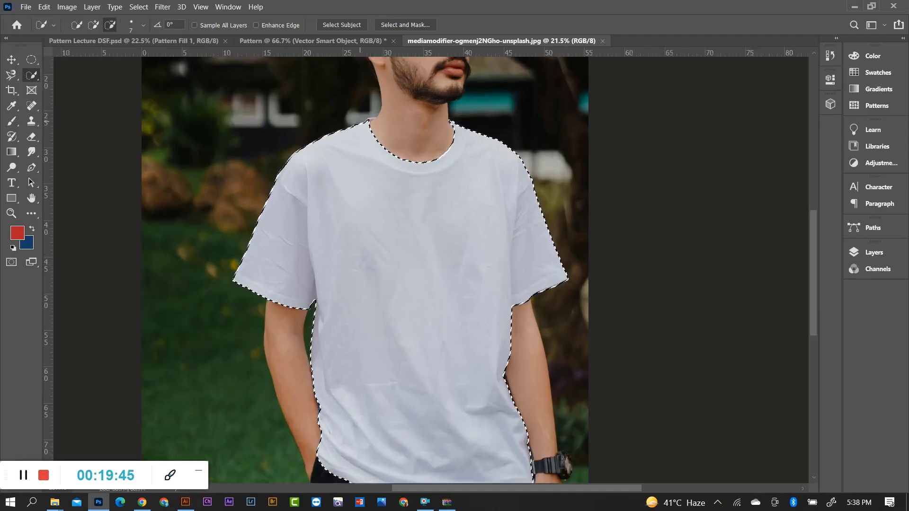
{"action": "scroll", "coordinate": [371, 116], "scroll_direction": "up", "scroll_amount": 3}
{"action": "scroll", "coordinate": [372, 116], "scroll_direction": "up", "scroll_amount": 2}
{"action": "scroll", "coordinate": [364, 119], "scroll_direction": "up", "scroll_amount": 3}
{"action": "scroll", "coordinate": [331, 132], "scroll_direction": "up", "scroll_amount": 2}
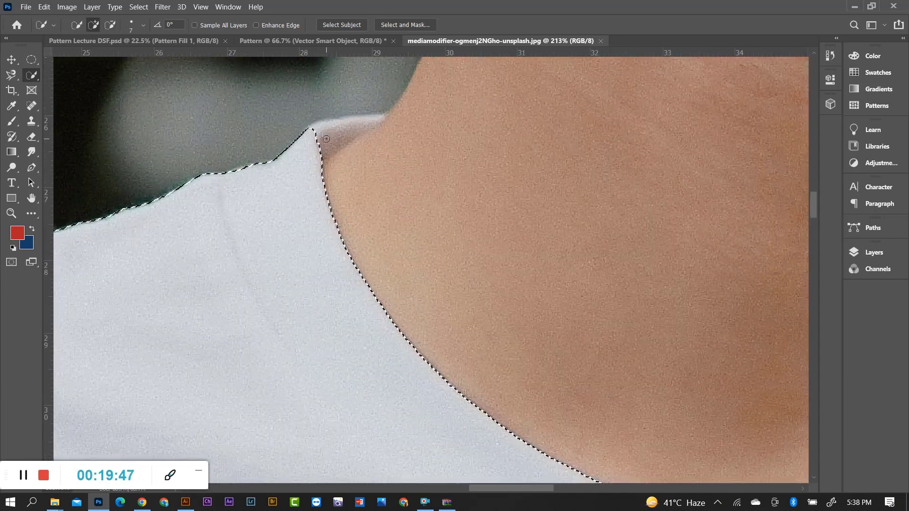
{"action": "left_click_drag", "start_coordinate": [311, 144], "coordinate": [381, 117]}
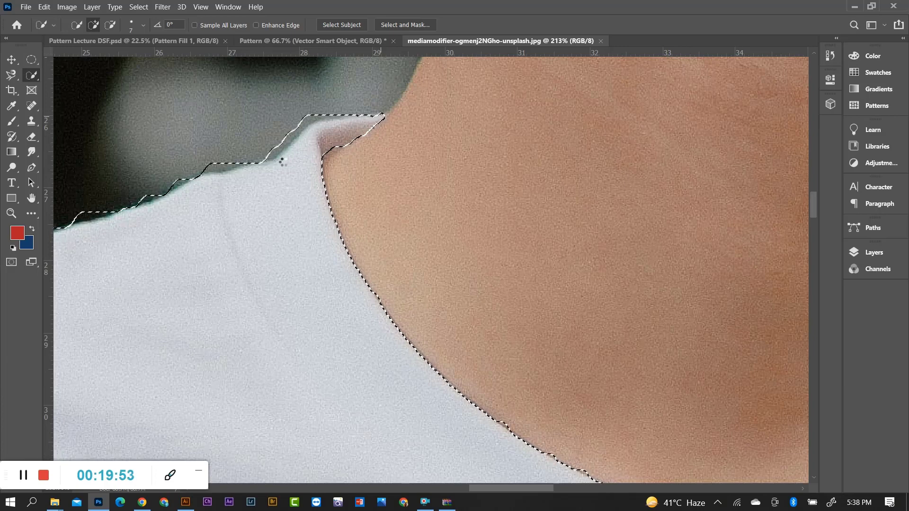
Unlock the Background layer so it becomes Layer 0.
{"action": "scroll", "coordinate": [278, 186], "scroll_direction": "down", "scroll_amount": 2}
{"action": "scroll", "coordinate": [278, 186], "scroll_direction": "down", "scroll_amount": 2}
{"action": "scroll", "coordinate": [278, 186], "scroll_direction": "down", "scroll_amount": 2}
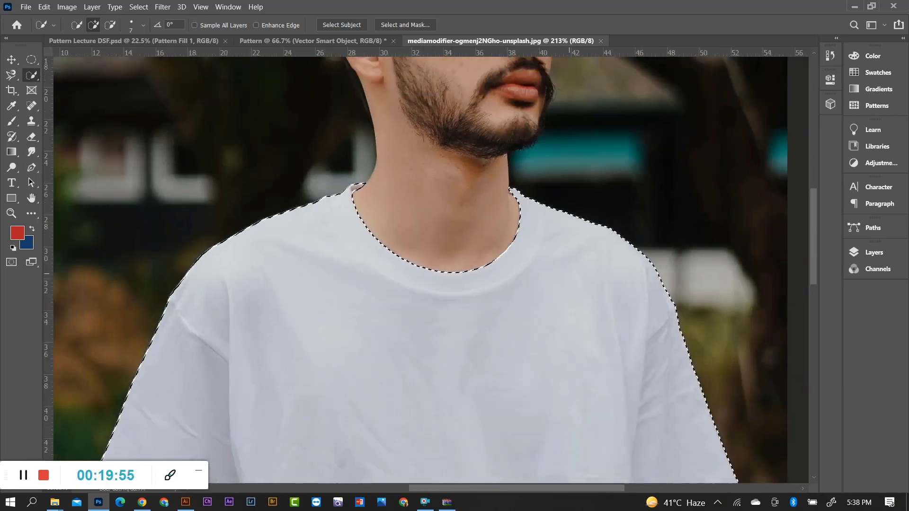
{"action": "scroll", "coordinate": [629, 249], "scroll_direction": "down", "scroll_amount": 1}
{"action": "scroll", "coordinate": [630, 248], "scroll_direction": "down", "scroll_amount": 2}
{"action": "left_click", "coordinate": [873, 252]}
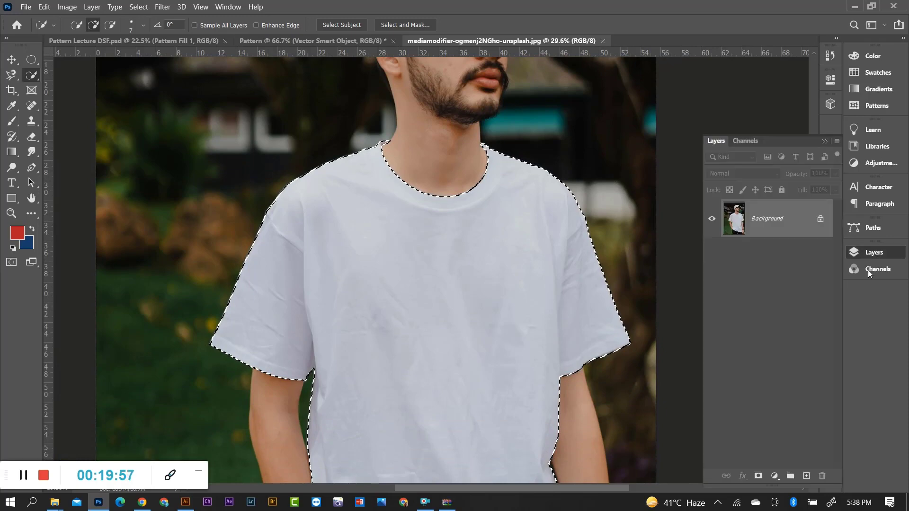
{"action": "left_click", "coordinate": [819, 219]}
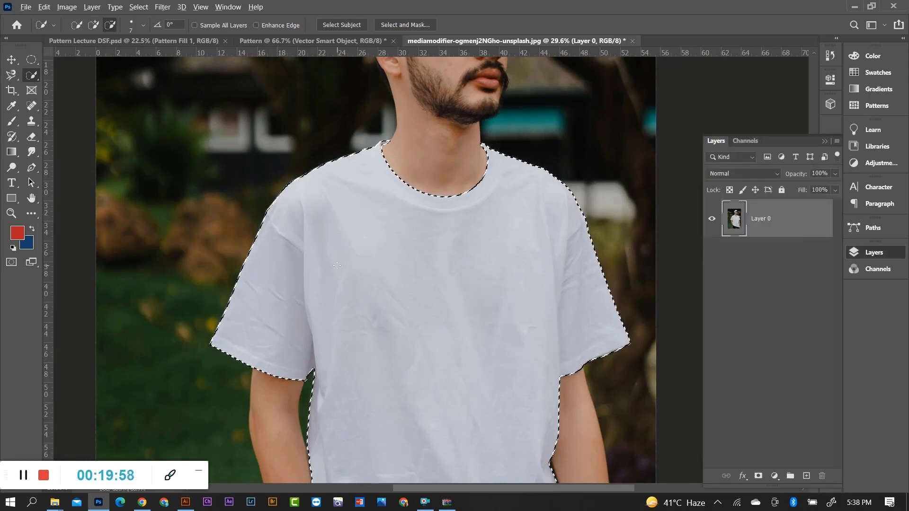
{"action": "scroll", "coordinate": [453, 355], "scroll_direction": "down", "scroll_amount": 2}
{"action": "scroll", "coordinate": [453, 355], "scroll_direction": "down", "scroll_amount": 2}
{"action": "scroll", "coordinate": [452, 354], "scroll_direction": "up", "scroll_amount": 1}
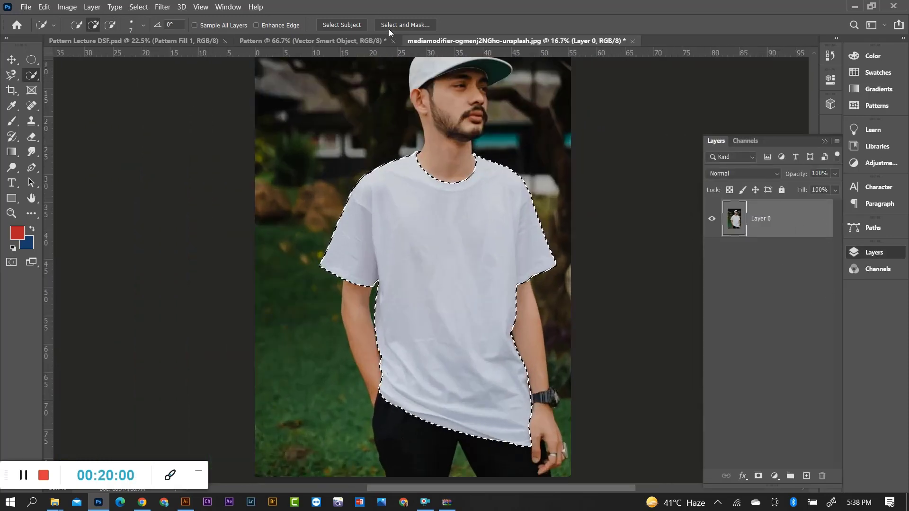
Hide the purple doodle layer in the Pattern document, deselect, and minimize Photoshop.
{"action": "left_click", "coordinate": [331, 40]}
{"action": "left_click", "coordinate": [394, 41]}
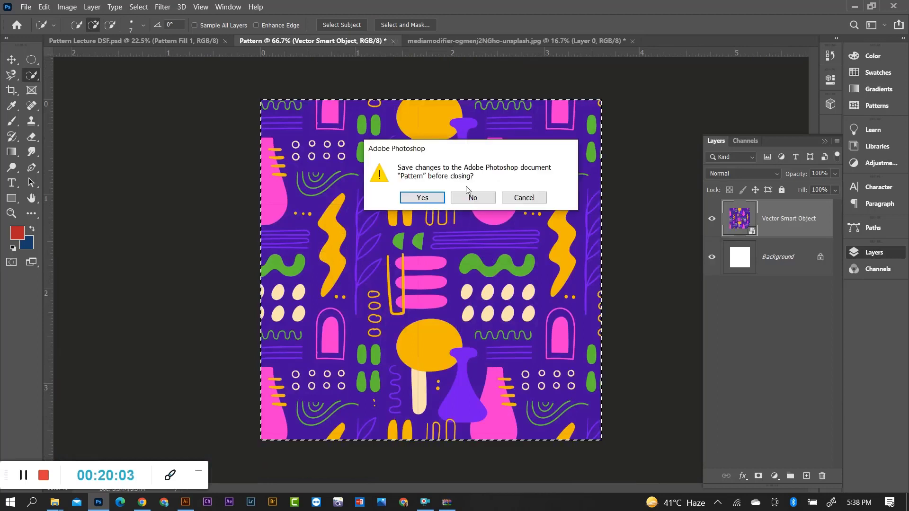
{"action": "left_click", "coordinate": [520, 204]}
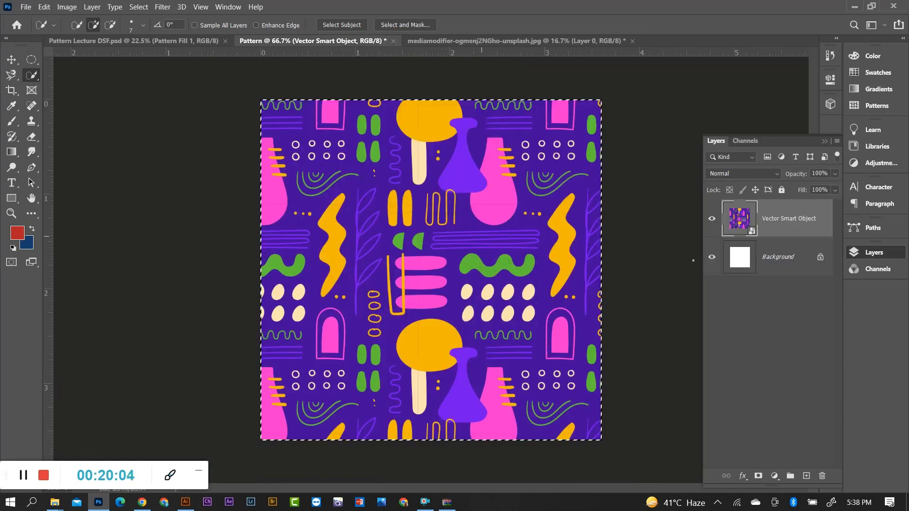
{"action": "left_click", "coordinate": [711, 219]}
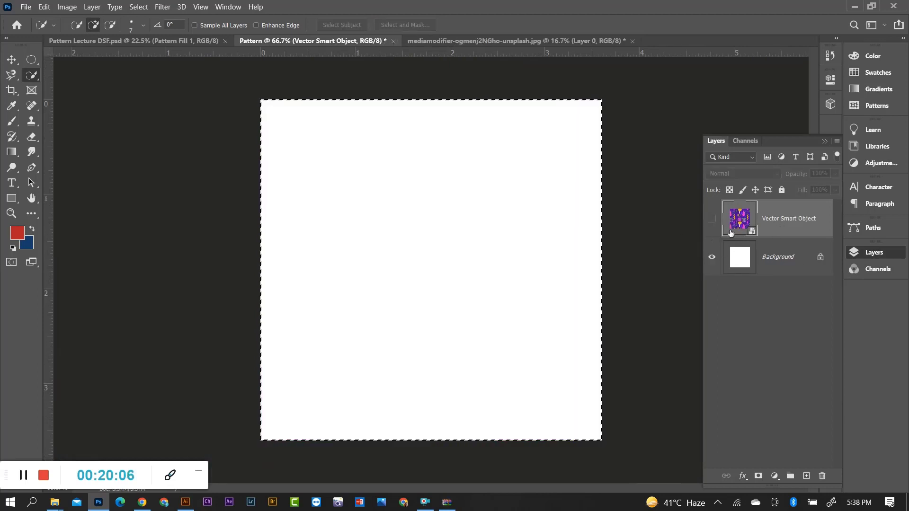
{"action": "key", "text": "ctrl+d"}
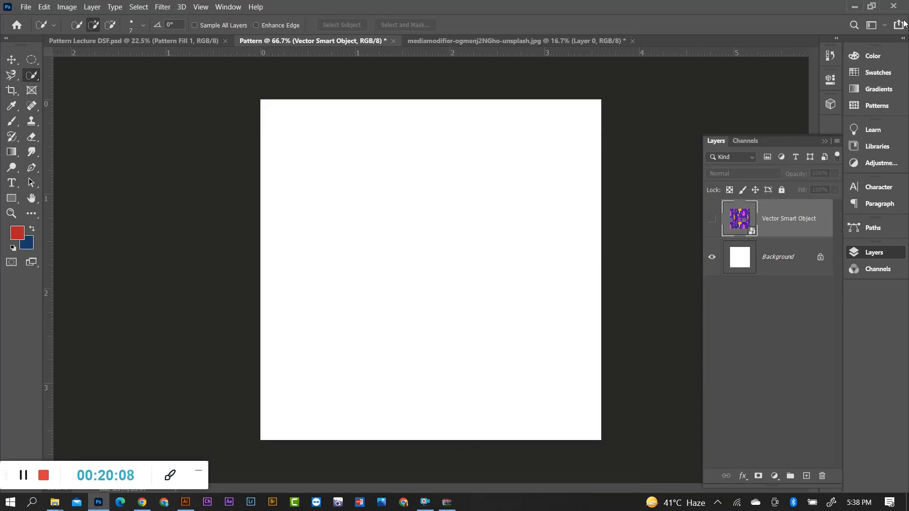
{"action": "left_click", "coordinate": [854, 7]}
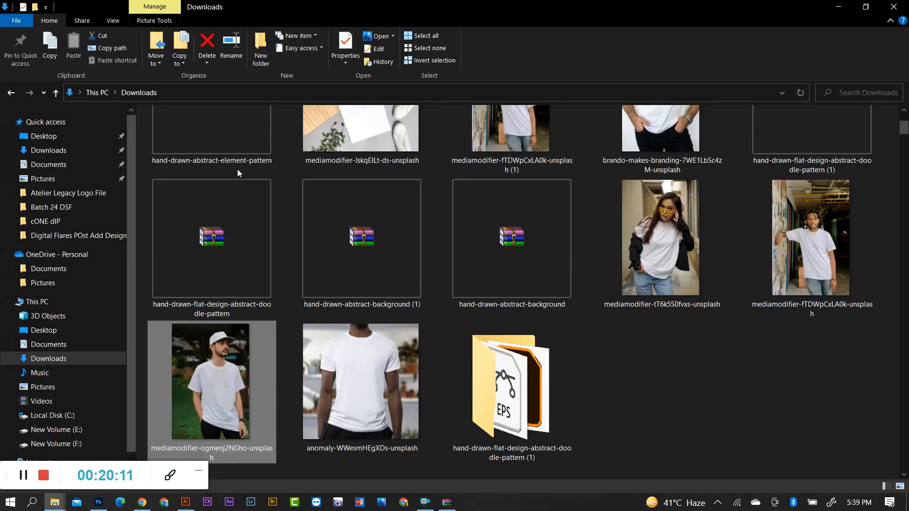
Open 5307759.eps from the hand-drawn-abstract-element-pattern archive in Illustrator.
{"action": "scroll", "coordinate": [238, 173], "scroll_direction": "up", "scroll_amount": 2}
{"action": "double_click", "coordinate": [229, 217]}
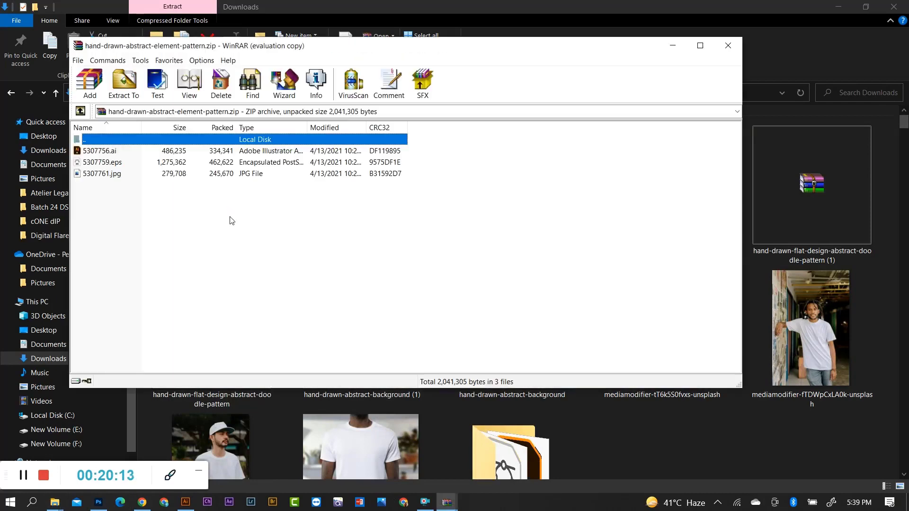
{"action": "left_click", "coordinate": [105, 164]}
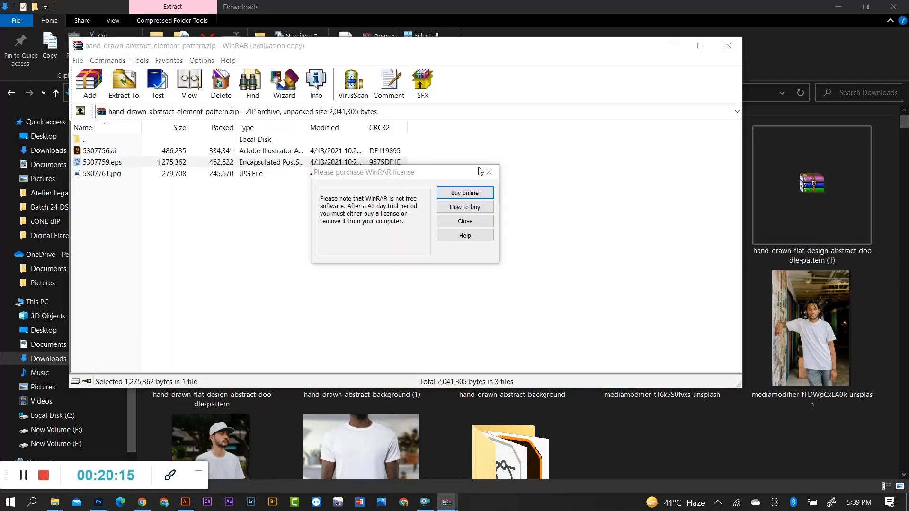
{"action": "left_click", "coordinate": [495, 169]}
{"action": "double_click", "coordinate": [123, 161]}
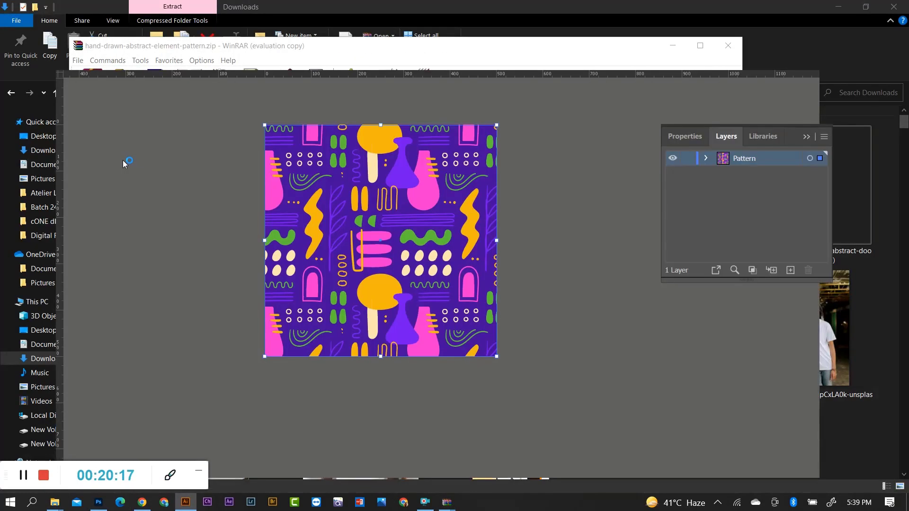
Return to Freepik's Organic Patterns page in the browser.
{"action": "scroll", "coordinate": [332, 208], "scroll_direction": "up", "scroll_amount": 2}
{"action": "scroll", "coordinate": [332, 209], "scroll_direction": "up", "scroll_amount": 1}
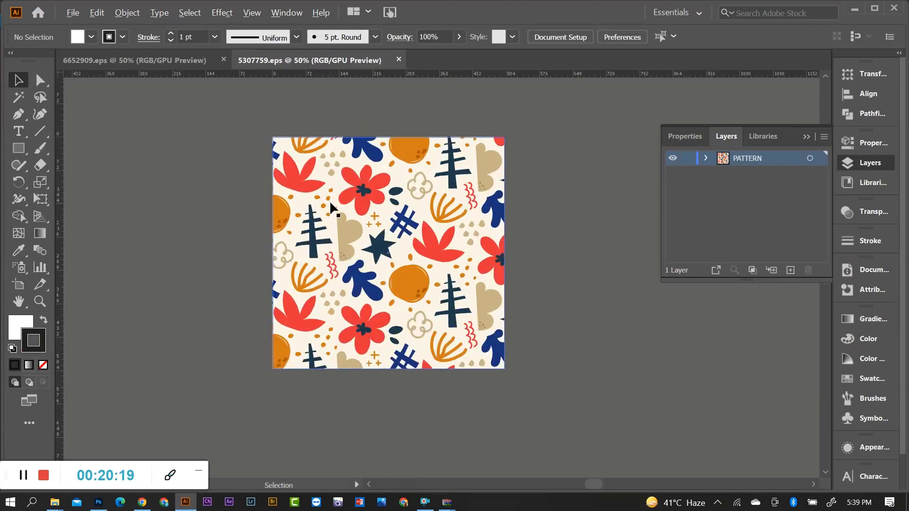
{"action": "key", "text": "alt+Tab"}
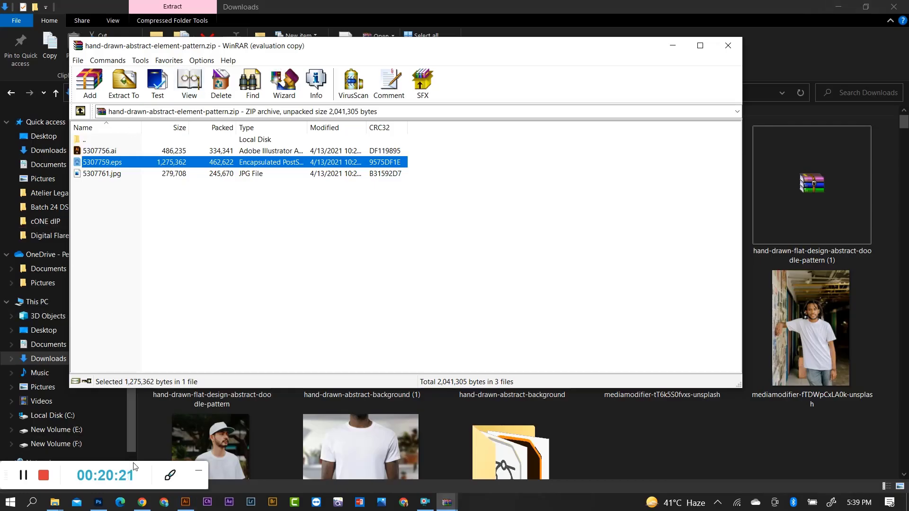
{"action": "left_click", "coordinate": [142, 502]}
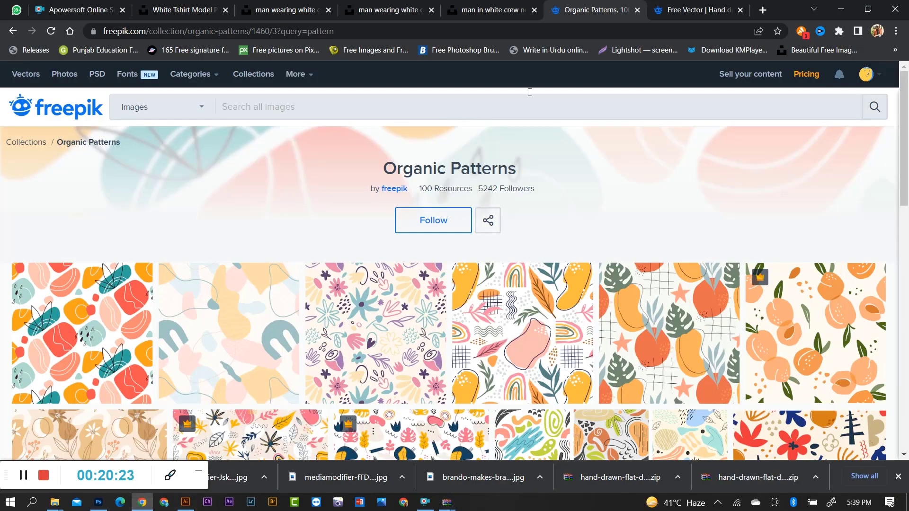
Go back to the 'pattern' search results and open the Geometric shapes pattern background.
{"action": "left_click", "coordinate": [9, 35]}
{"action": "left_click", "coordinate": [9, 35]}
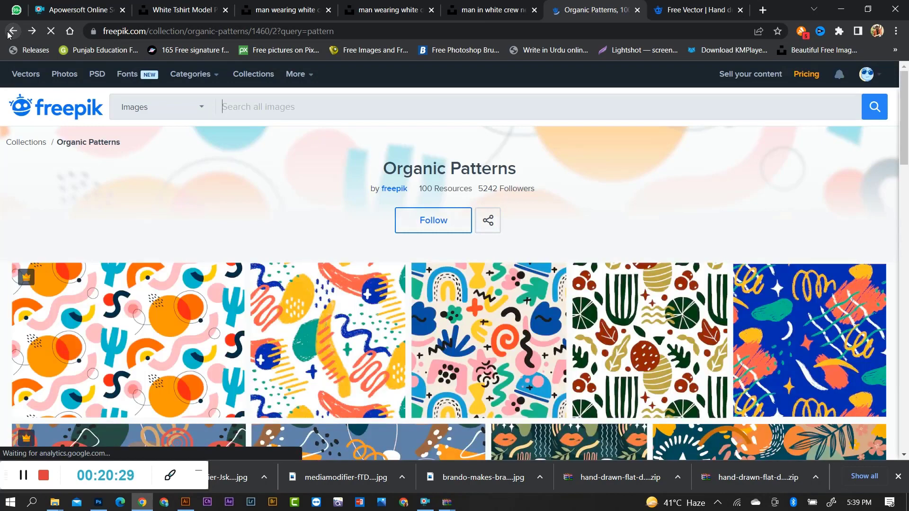
{"action": "left_click", "coordinate": [8, 34]}
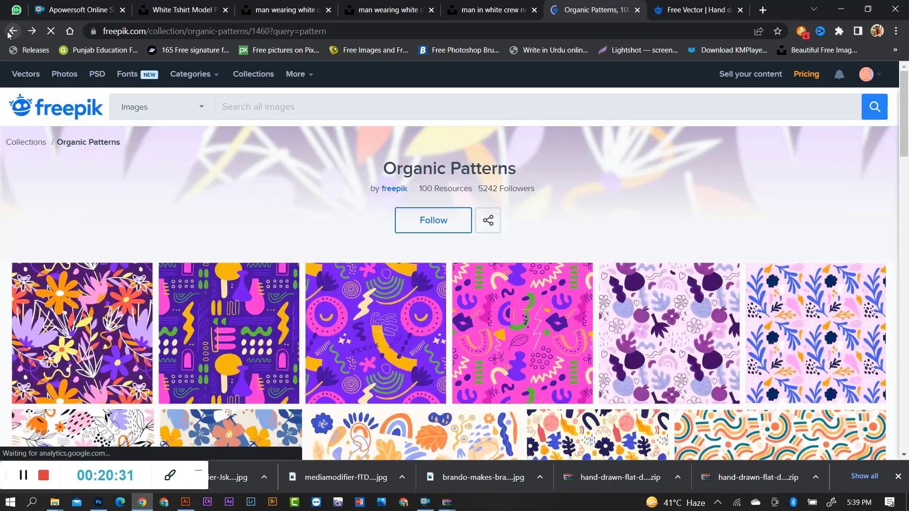
{"action": "left_click", "coordinate": [8, 34]}
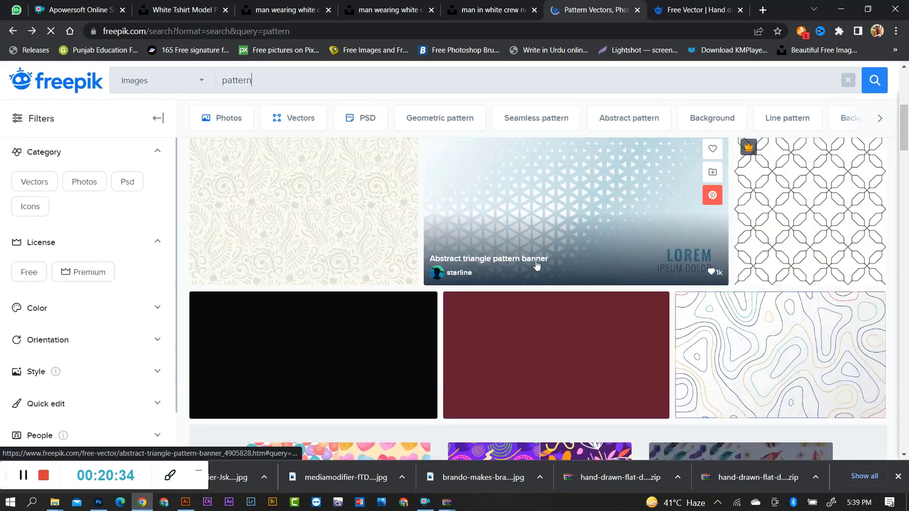
{"action": "scroll", "coordinate": [643, 307], "scroll_direction": "up", "scroll_amount": 5}
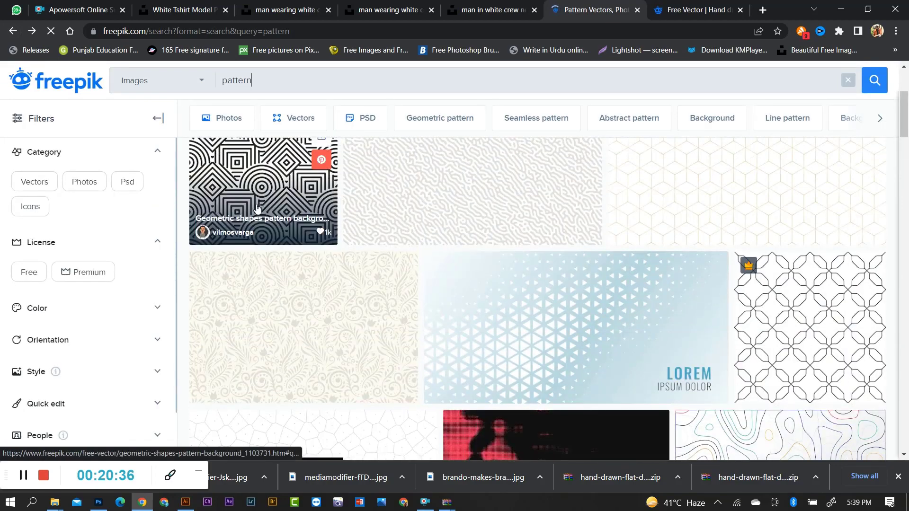
{"action": "left_click", "coordinate": [257, 209]}
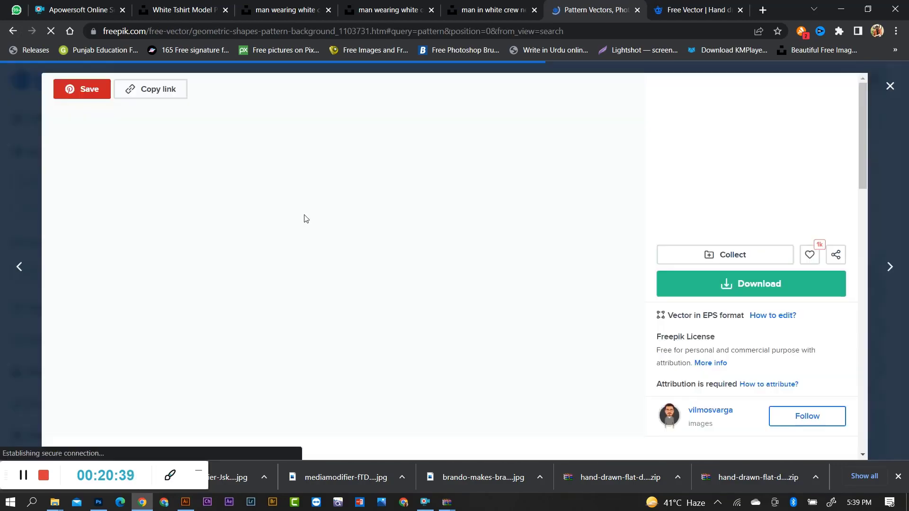
Find 'Blue pattern set' among the recommendations and request its free download.
{"action": "scroll", "coordinate": [426, 246], "scroll_direction": "down", "scroll_amount": 2}
{"action": "scroll", "coordinate": [520, 275], "scroll_direction": "down", "scroll_amount": 3}
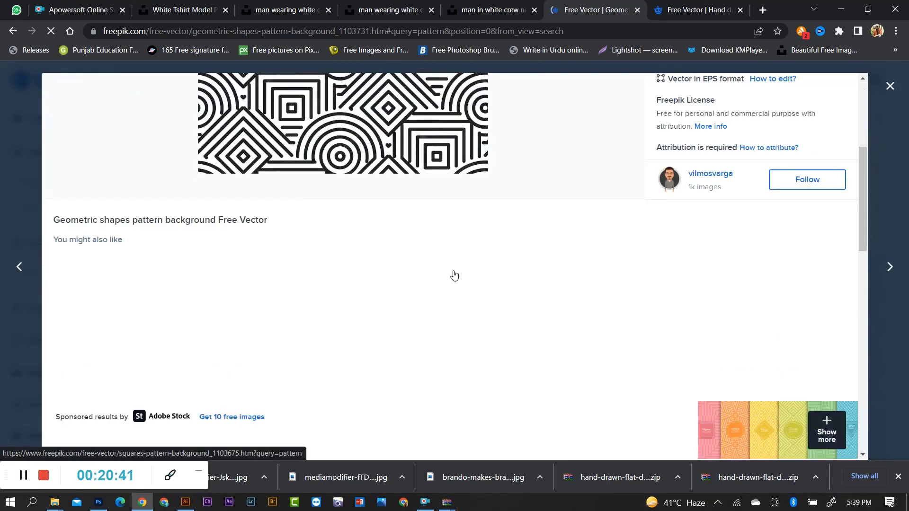
{"action": "scroll", "coordinate": [454, 274], "scroll_direction": "down", "scroll_amount": 5}
{"action": "scroll", "coordinate": [445, 258], "scroll_direction": "up", "scroll_amount": 4}
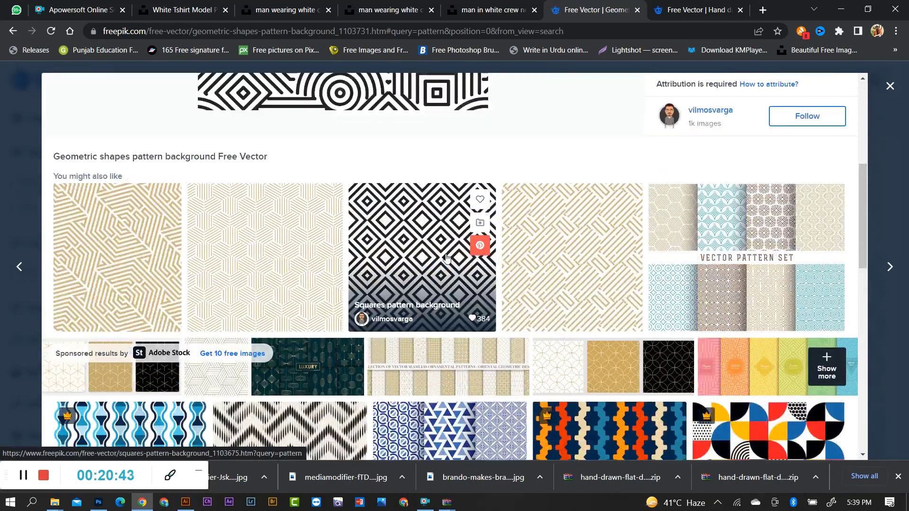
{"action": "scroll", "coordinate": [446, 258], "scroll_direction": "down", "scroll_amount": 6}
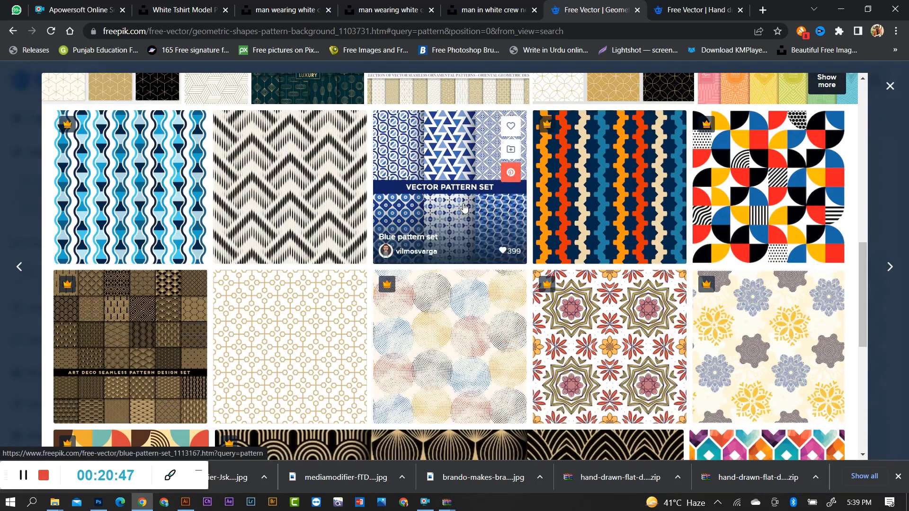
{"action": "scroll", "coordinate": [531, 295], "scroll_direction": "down", "scroll_amount": 3}
{"action": "scroll", "coordinate": [531, 296], "scroll_direction": "up", "scroll_amount": 3}
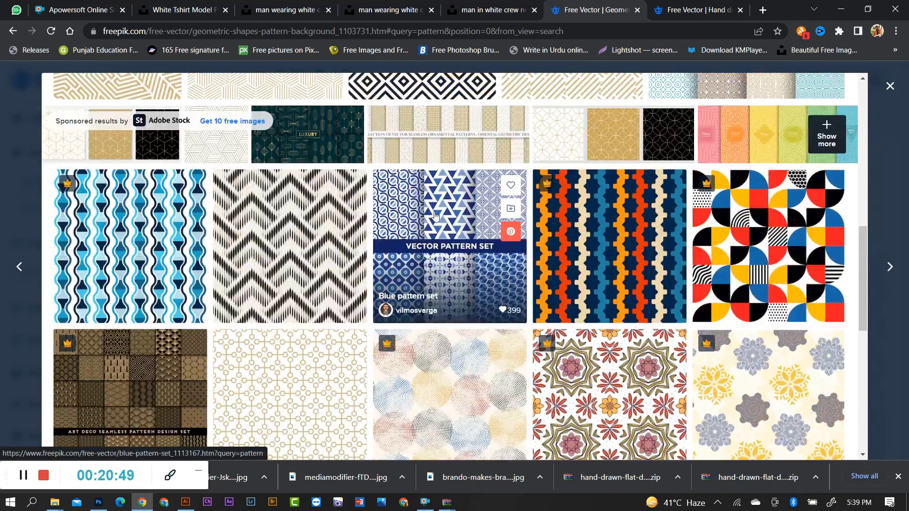
{"action": "left_click", "coordinate": [428, 258]}
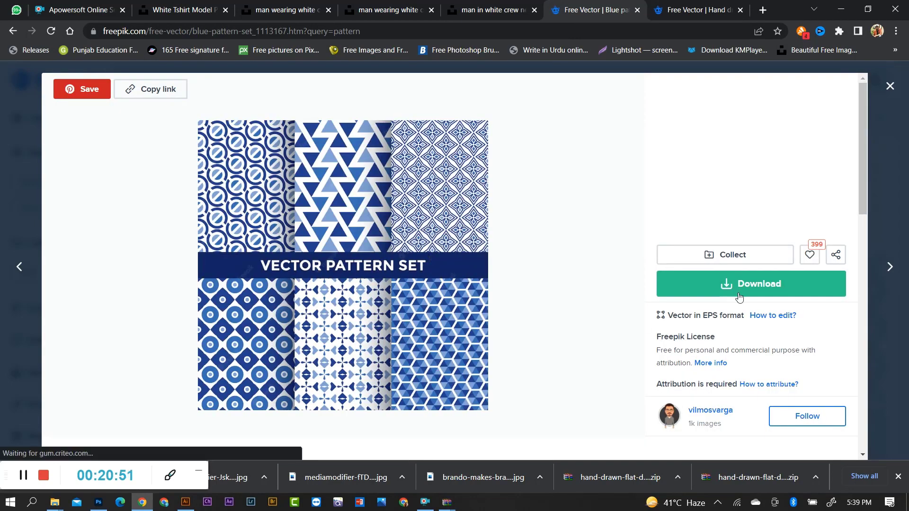
{"action": "left_click", "coordinate": [732, 287]}
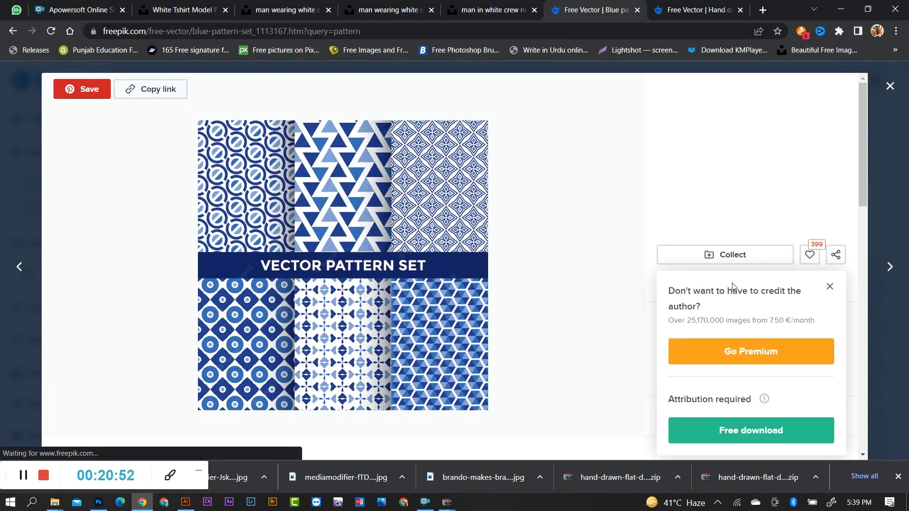
{"action": "left_click", "coordinate": [751, 428]}
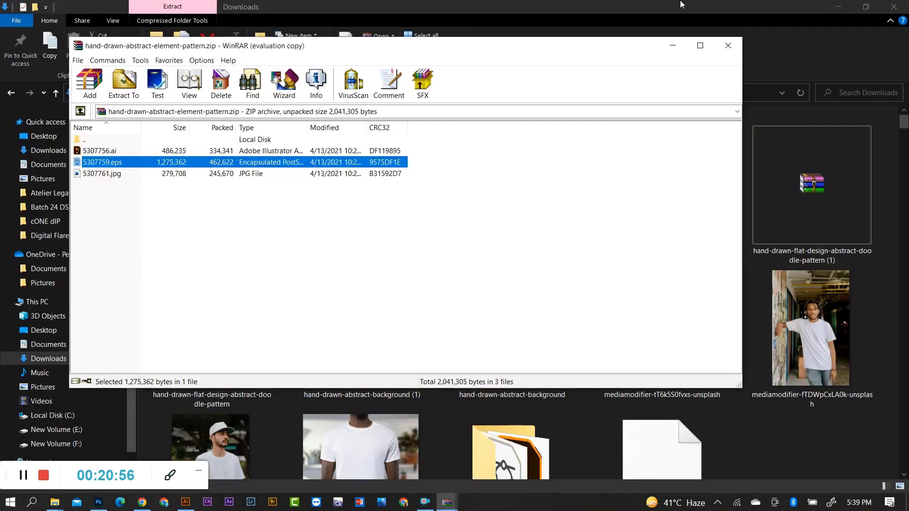
Swap the old archive for blue-pattern-set.zip and open its 166.eps in Illustrator.
{"action": "left_click", "coordinate": [728, 46]}
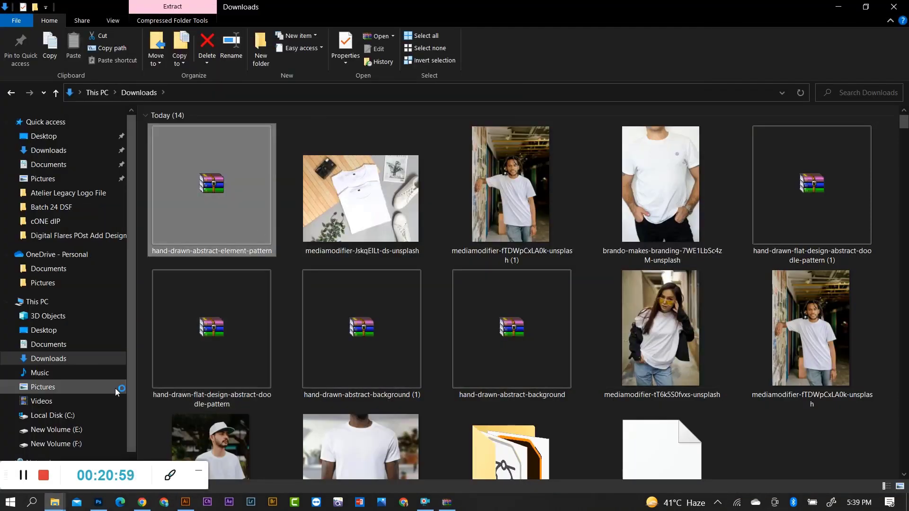
{"action": "left_click", "coordinate": [142, 501]}
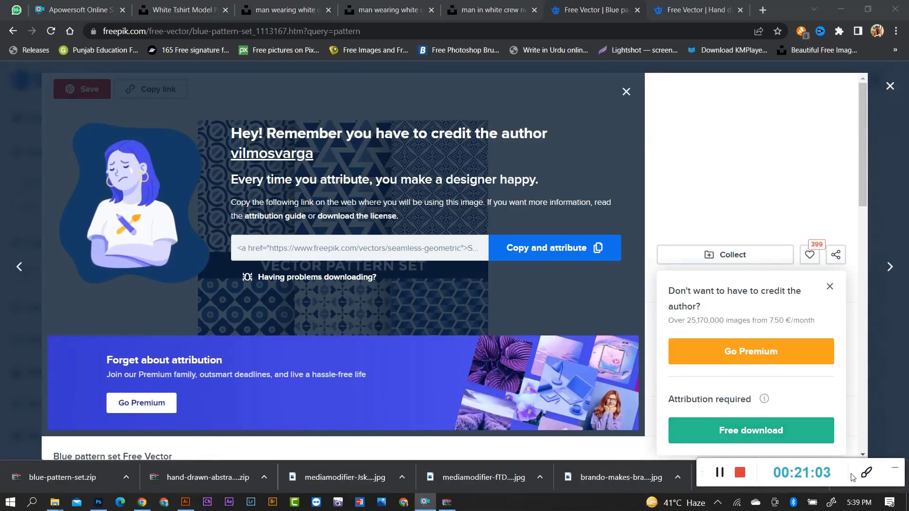
{"action": "left_click", "coordinate": [62, 477]}
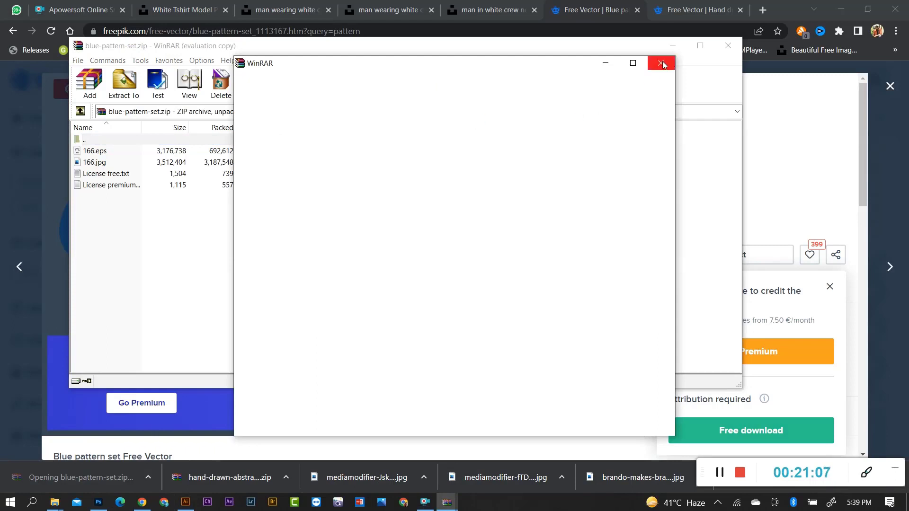
{"action": "left_click", "coordinate": [660, 63]}
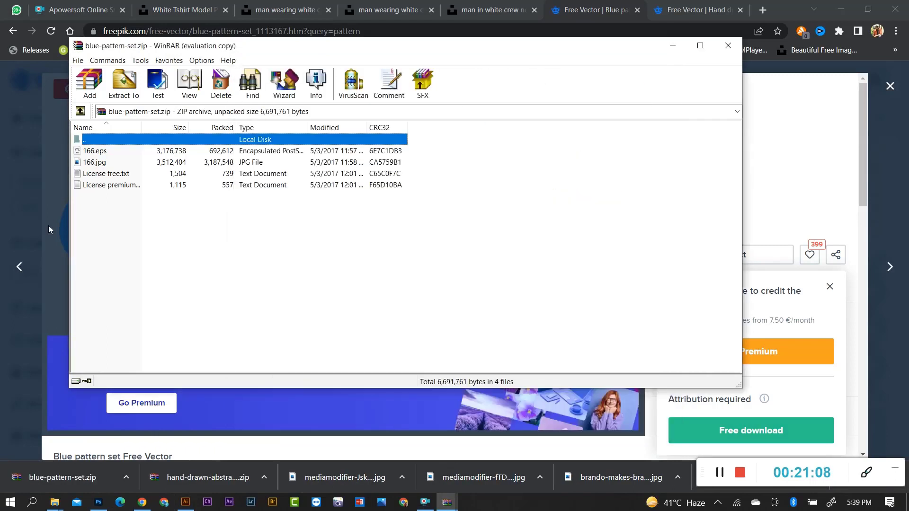
{"action": "double_click", "coordinate": [95, 151]}
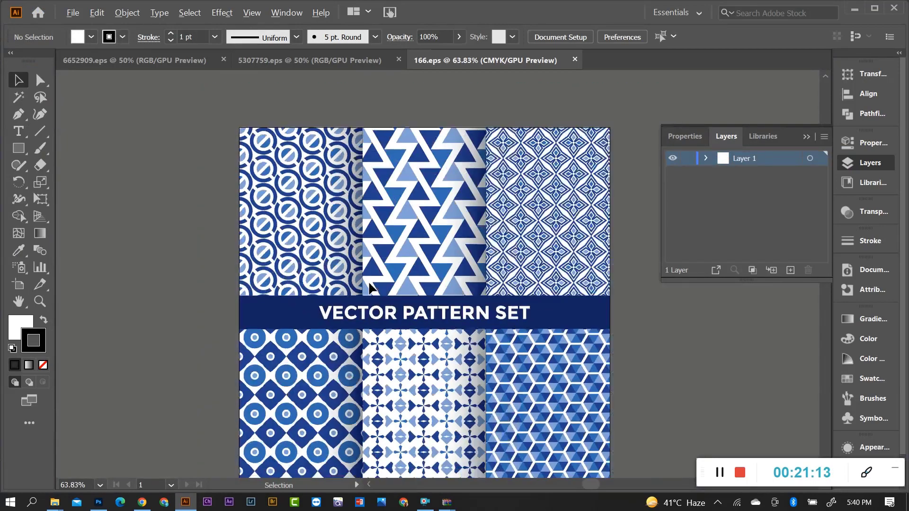
Move the lower-left diamond pattern group off the sheet to the left.
{"action": "scroll", "coordinate": [294, 392], "scroll_direction": "up", "scroll_amount": 1}
{"action": "scroll", "coordinate": [382, 264], "scroll_direction": "up", "scroll_amount": 2}
{"action": "left_click", "coordinate": [381, 265]}
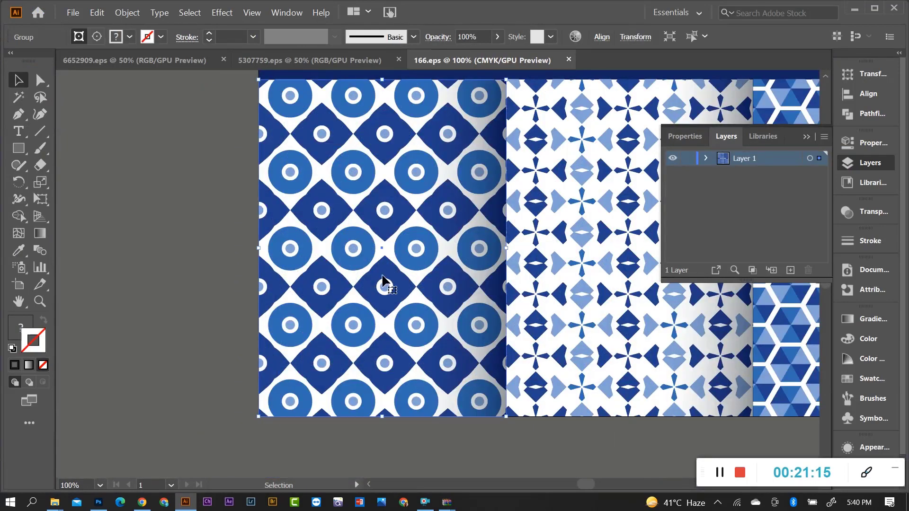
{"action": "scroll", "coordinate": [382, 279], "scroll_direction": "down", "scroll_amount": 3}
{"action": "left_click_drag", "start_coordinate": [383, 279], "coordinate": [218, 265]}
{"action": "left_click", "coordinate": [230, 345]}
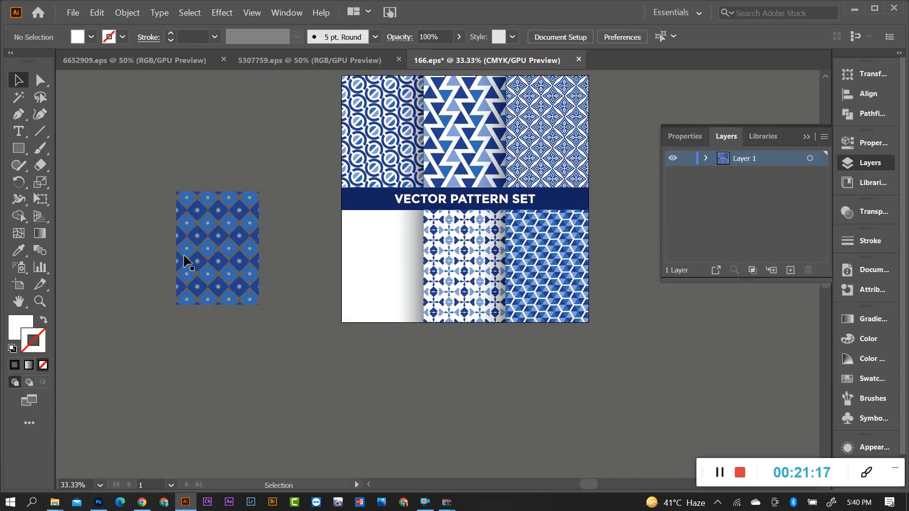
Pull a gradient shading strip and the ring pattern tile off the artboard.
{"action": "scroll", "coordinate": [171, 211], "scroll_direction": "up", "scroll_amount": 2}
{"action": "left_click", "coordinate": [331, 298]}
{"action": "scroll", "coordinate": [366, 342], "scroll_direction": "down", "scroll_amount": 2}
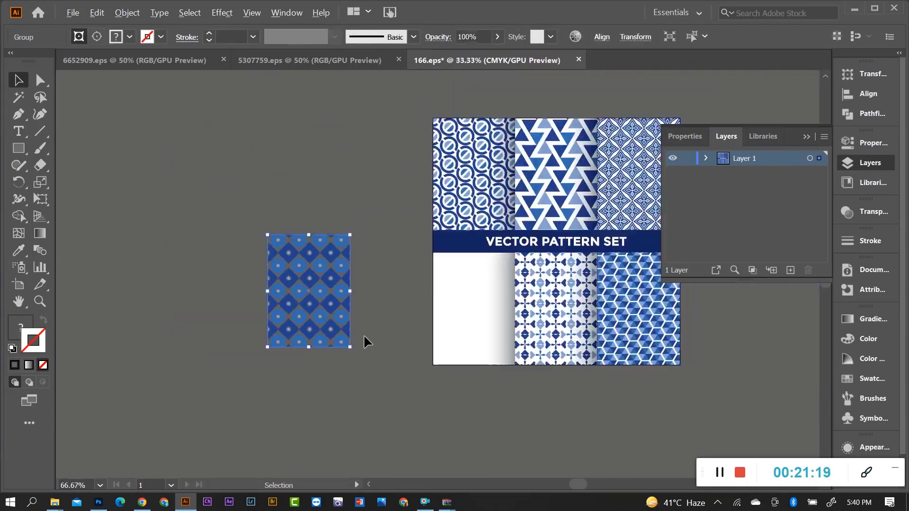
{"action": "key", "text": "m"}
{"action": "left_click_drag", "start_coordinate": [295, 107], "coordinate": [328, 219]}
{"action": "key", "text": "v"}
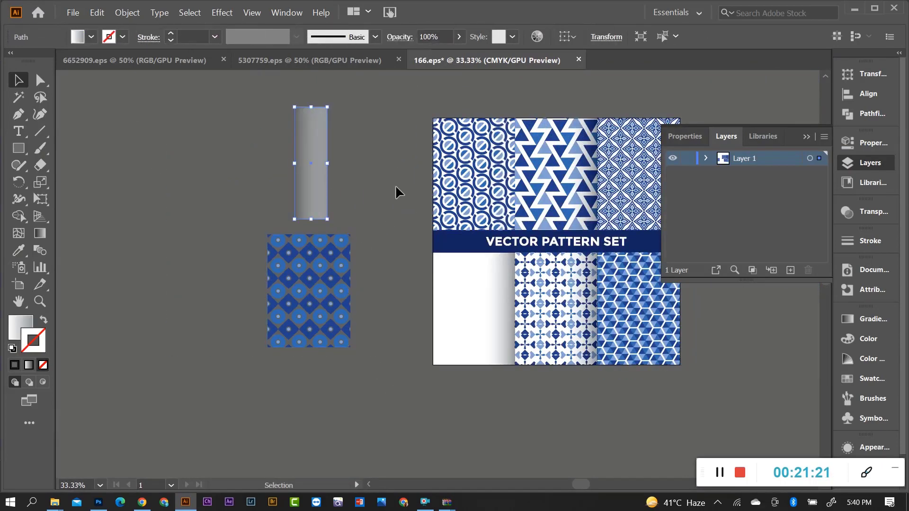
{"action": "mouse_move", "coordinate": [467, 161]}
{"action": "left_mouse_down"}
{"action": "mouse_move", "coordinate": [361, 153]}
{"action": "mouse_move", "coordinate": [191, 308]}
{"action": "mouse_move", "coordinate": [104, 485]}
{"action": "mouse_move", "coordinate": [472, 316]}
{"action": "left_mouse_up"}
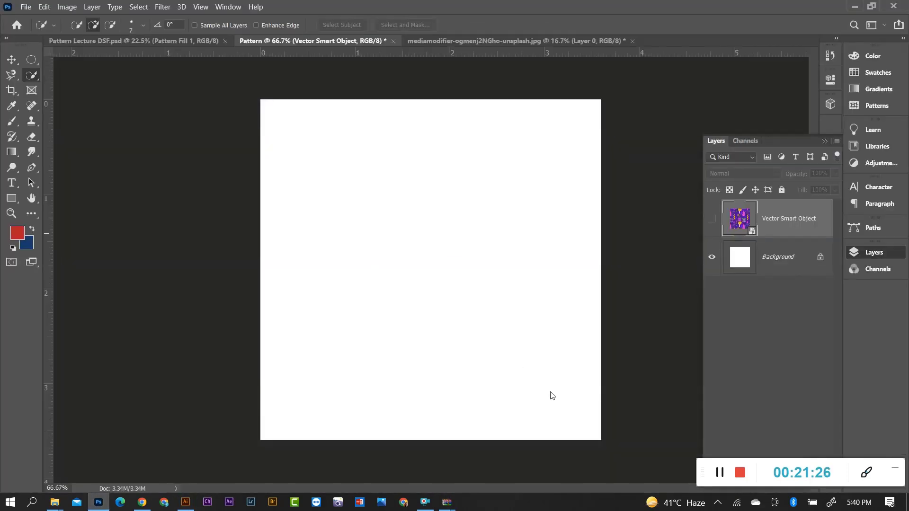
Place the ring pattern in the Pattern document, scaled to cover the whole square canvas.
{"action": "left_click_drag", "start_coordinate": [569, 398], "coordinate": [570, 430]}
{"action": "key", "text": "ctrl+minus"}
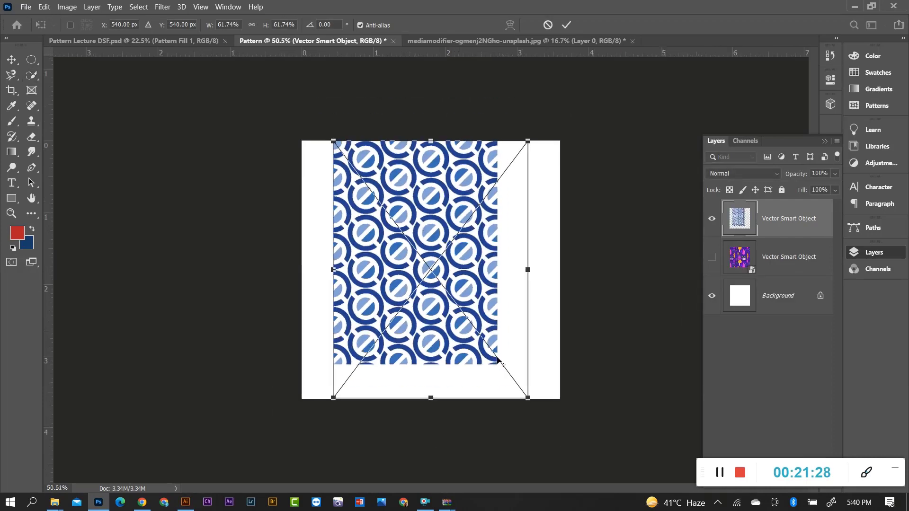
{"action": "left_click_drag", "start_coordinate": [527, 398], "coordinate": [584, 477]}
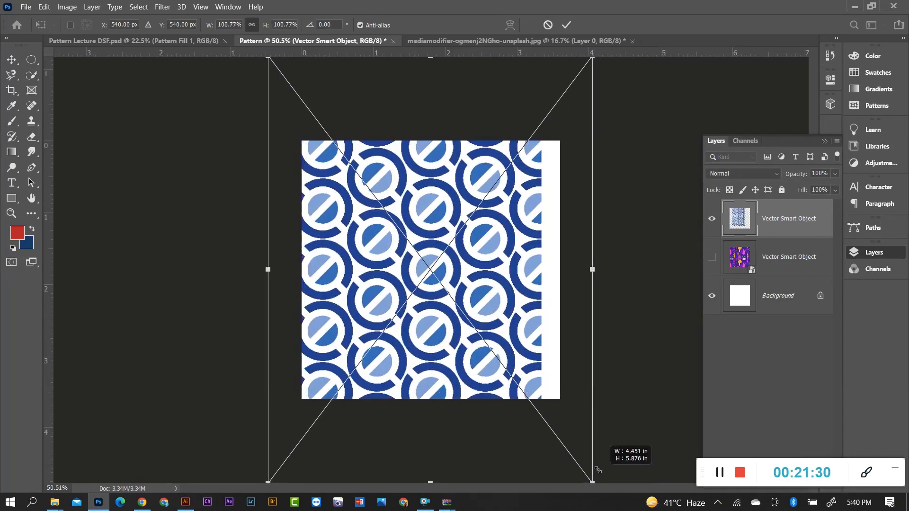
{"action": "left_click_drag", "start_coordinate": [503, 341], "coordinate": [527, 339]}
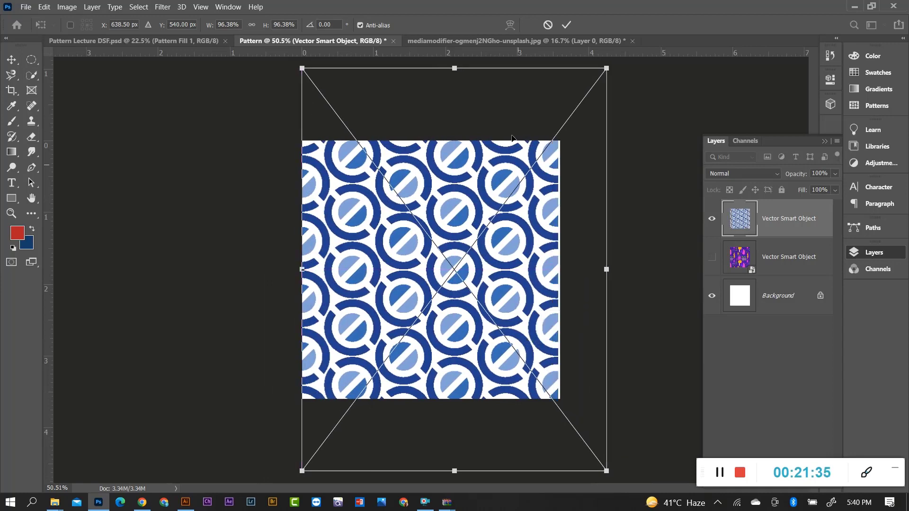
{"action": "key", "text": "ctrl+minus"}
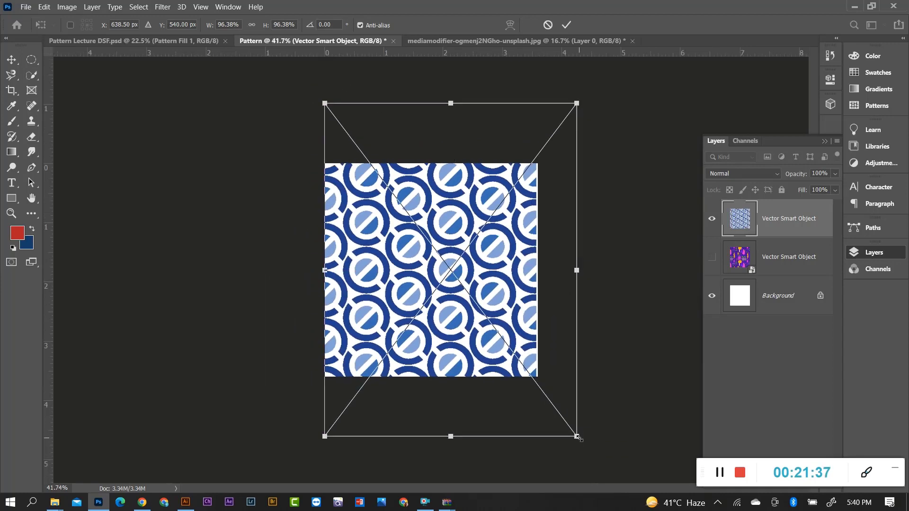
{"action": "left_click_drag", "start_coordinate": [577, 437], "coordinate": [581, 441]}
{"action": "key", "text": "Return"}
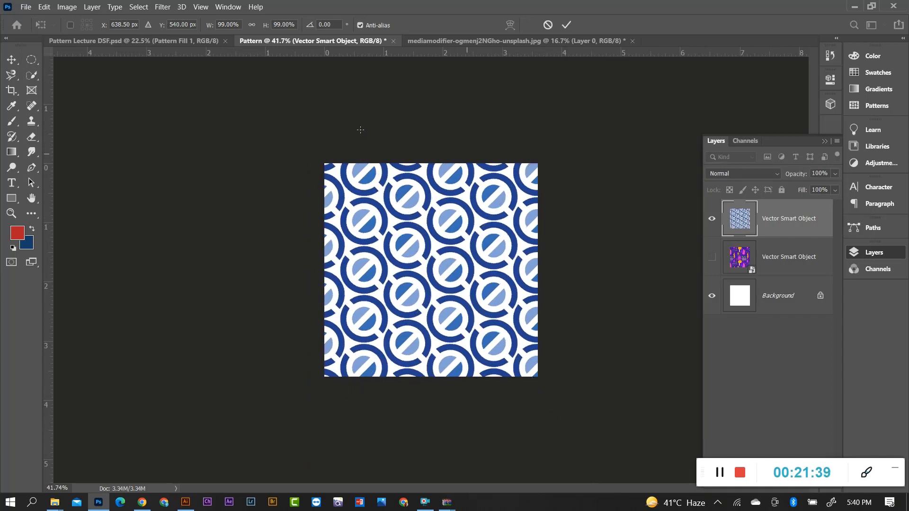
{"action": "key", "text": "ctrl+plus"}
{"action": "key", "text": "ctrl+plus"}
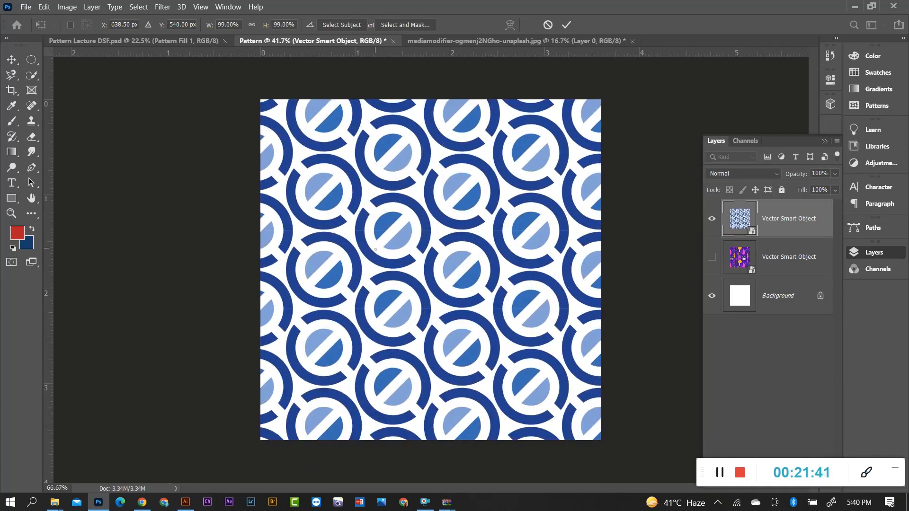
{"action": "key", "text": "ctrl+minus"}
Select the entire canvas and define it as a pattern named 'Blue'.
{"action": "key", "text": "w"}
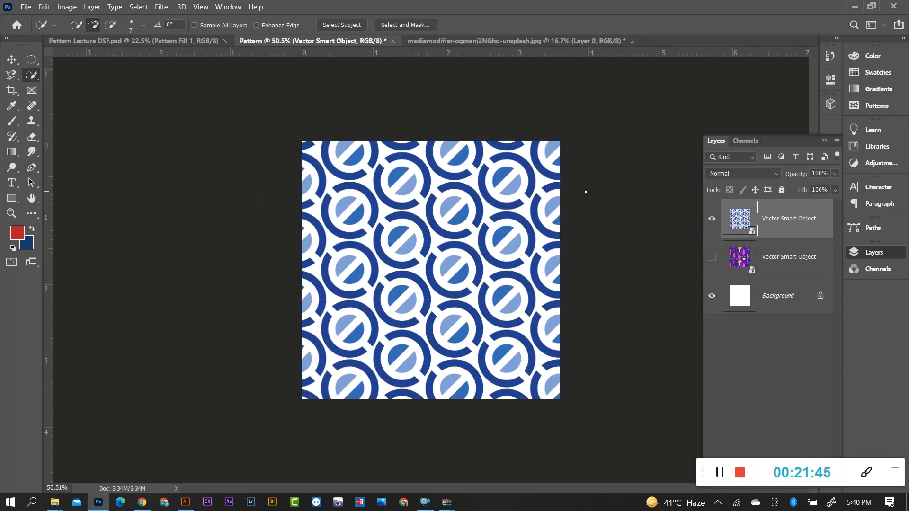
{"action": "key", "text": "ctrl+a"}
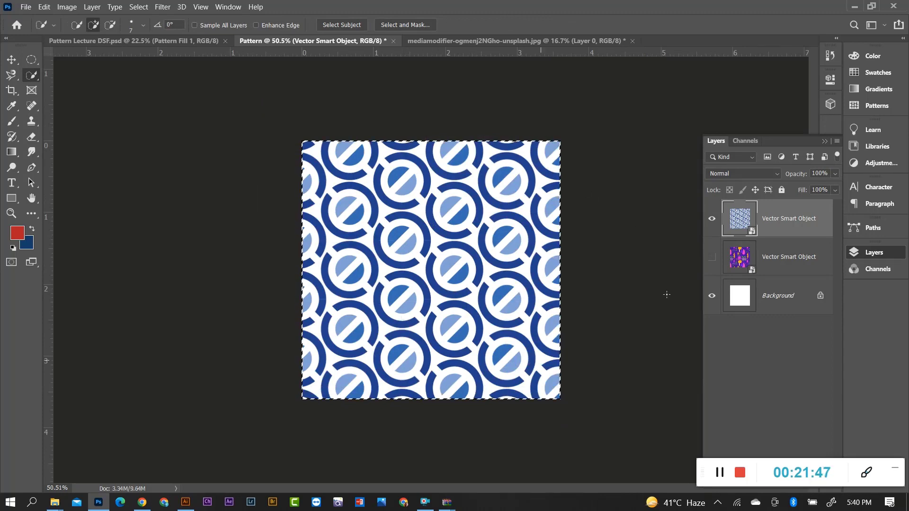
{"action": "left_click", "coordinate": [44, 7]}
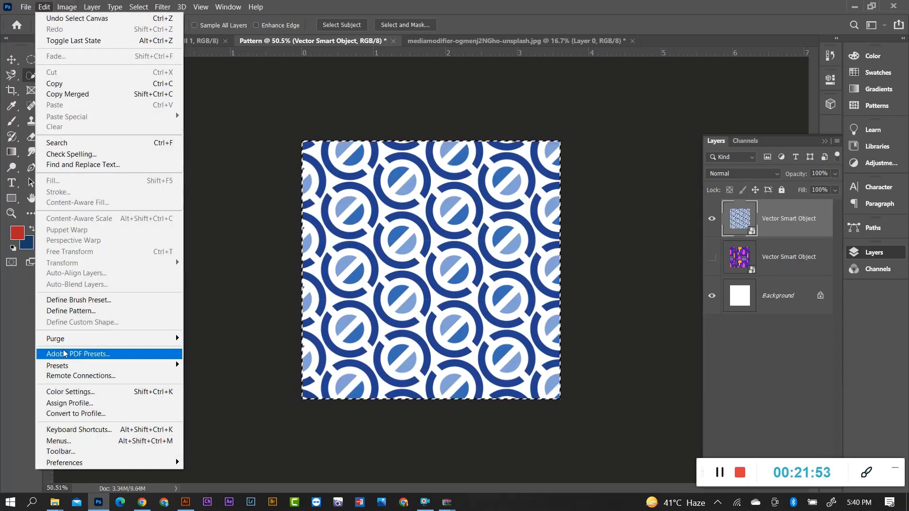
{"action": "left_click", "coordinate": [70, 312]}
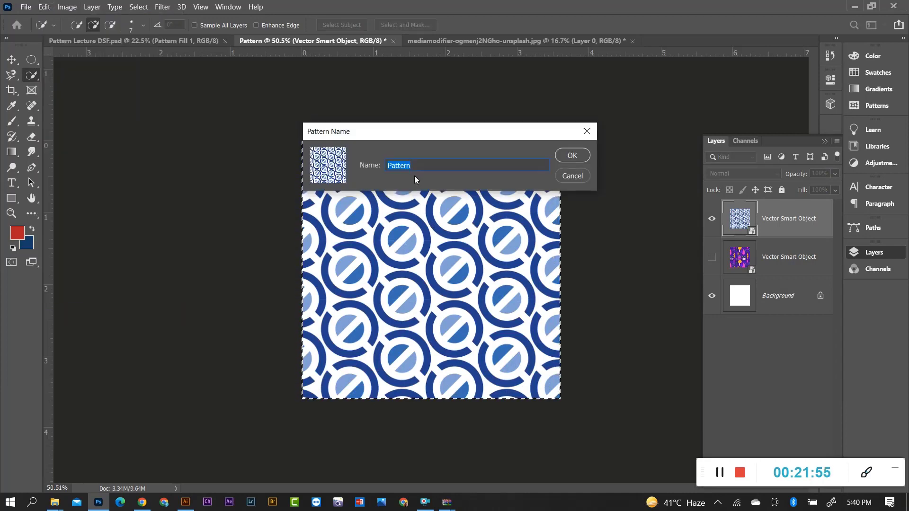
{"action": "type", "text": "B"}
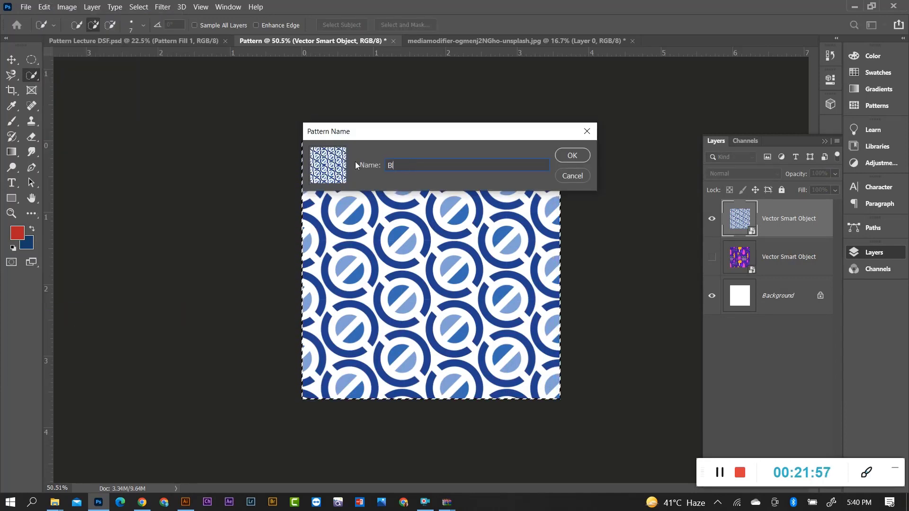
{"action": "type", "text": "lue"}
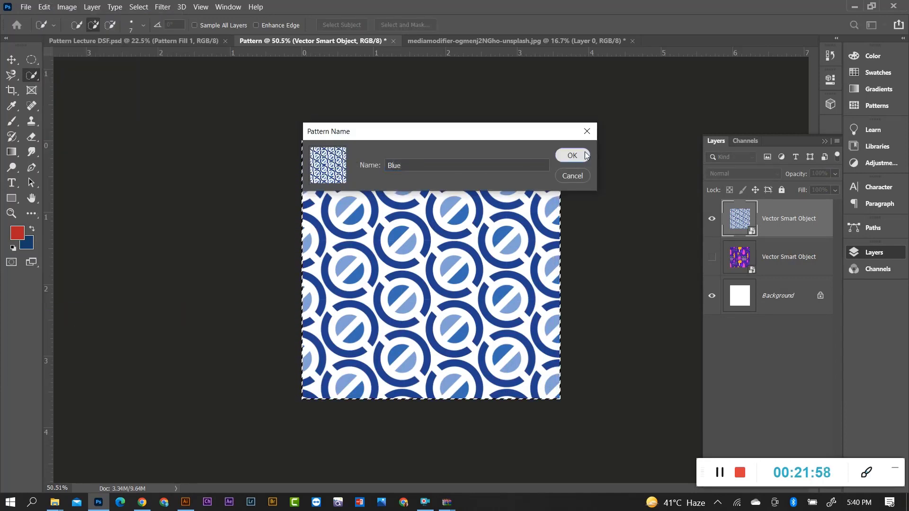
{"action": "left_click", "coordinate": [574, 155]}
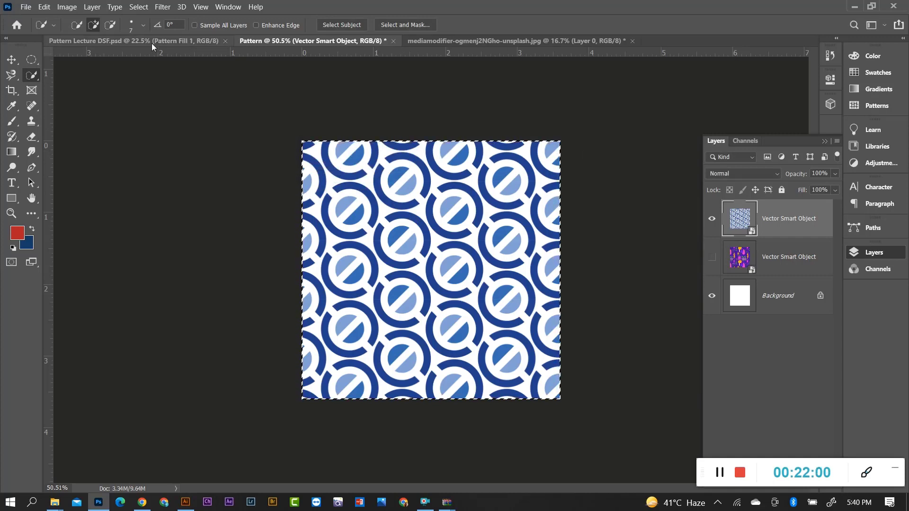
Switch to the capped man's photo and restore the selection around his shirt.
{"action": "left_click", "coordinate": [460, 42]}
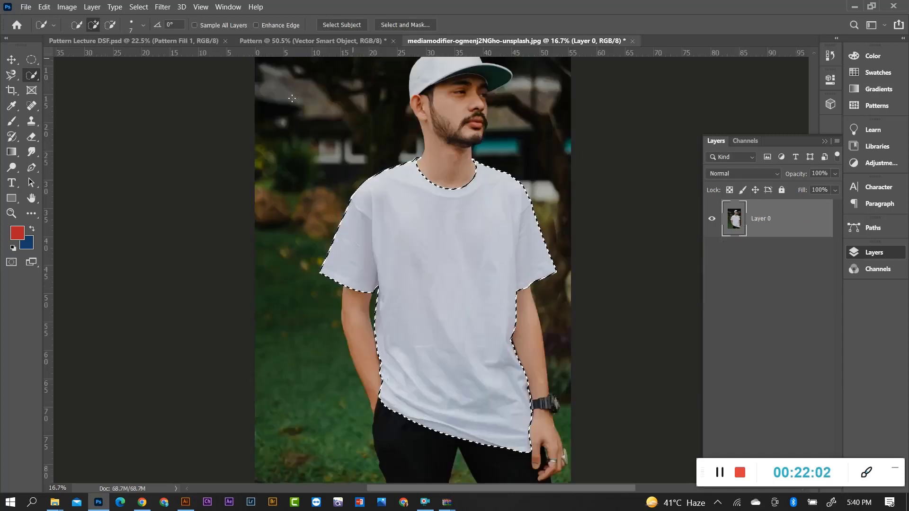
{"action": "key", "text": "ctrl+minus"}
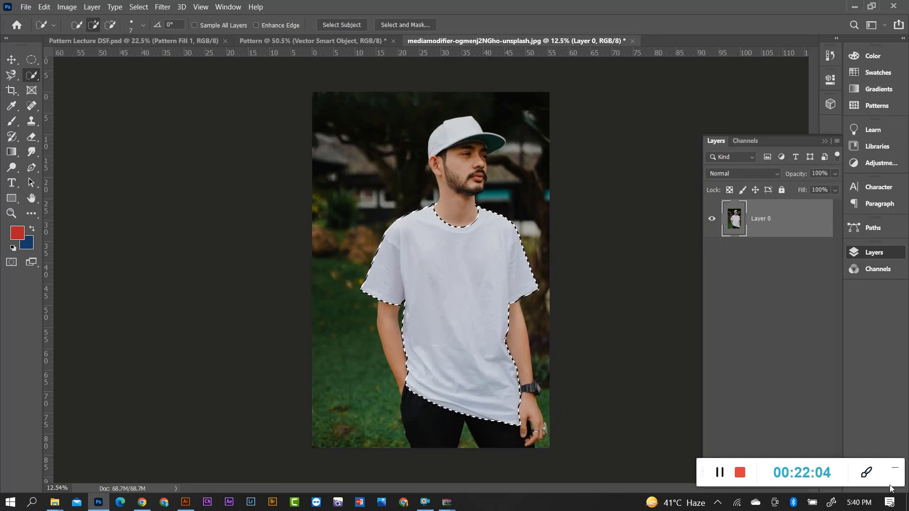
{"action": "left_click_drag", "start_coordinate": [885, 483], "coordinate": [188, 492]}
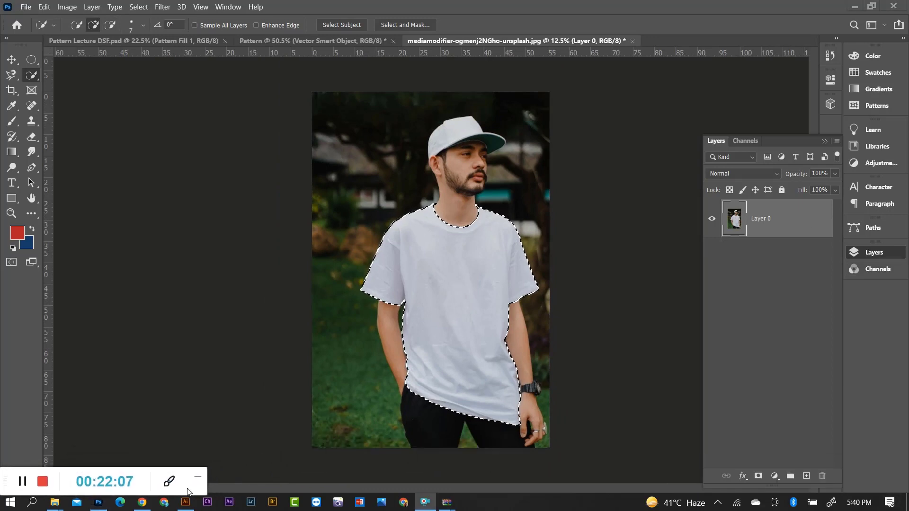
{"action": "key", "text": "ctrl+d"}
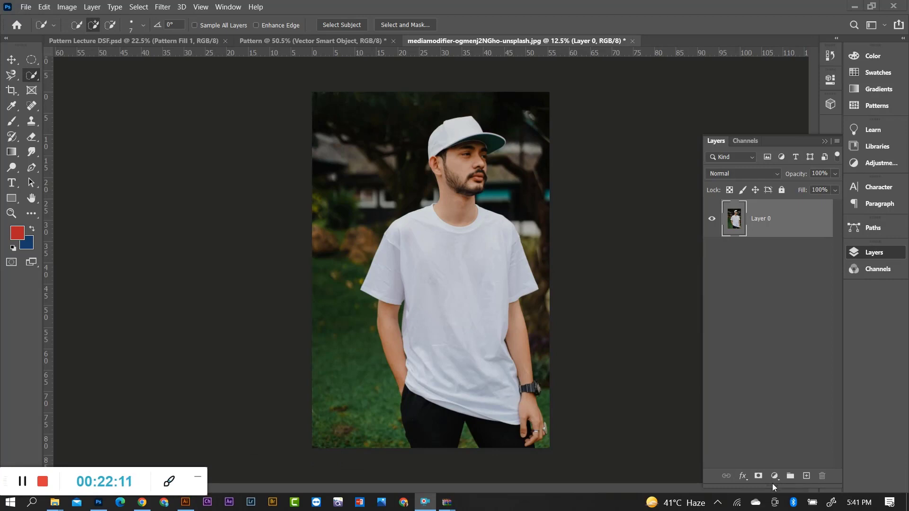
{"action": "left_click", "coordinate": [779, 479]}
{"action": "key", "text": "ctrl+shift+d"}
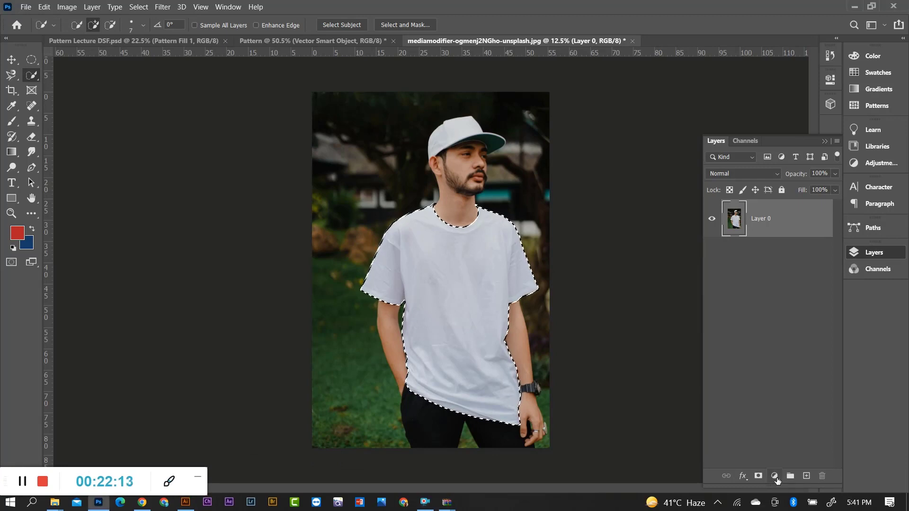
Add a Pattern Fill layer using Blue at 115% scale, blended in Multiply.
{"action": "left_click", "coordinate": [775, 476]}
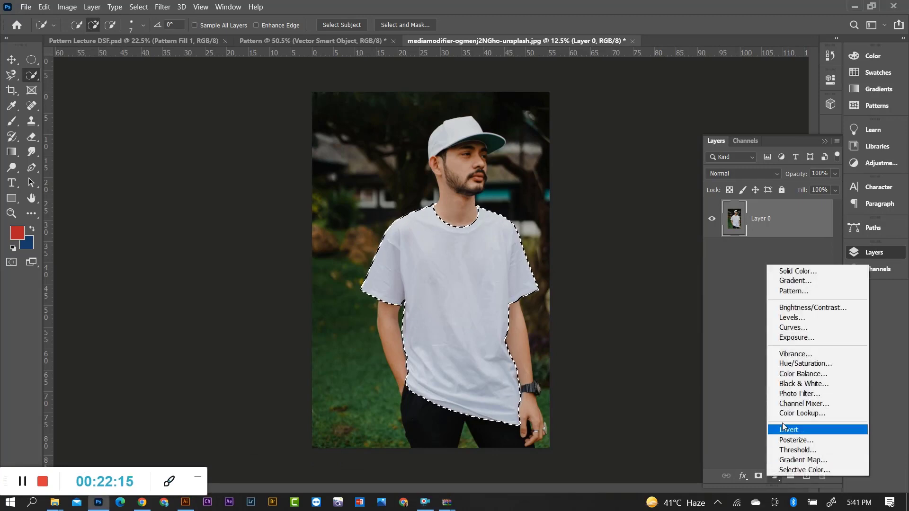
{"action": "left_click", "coordinate": [785, 290]}
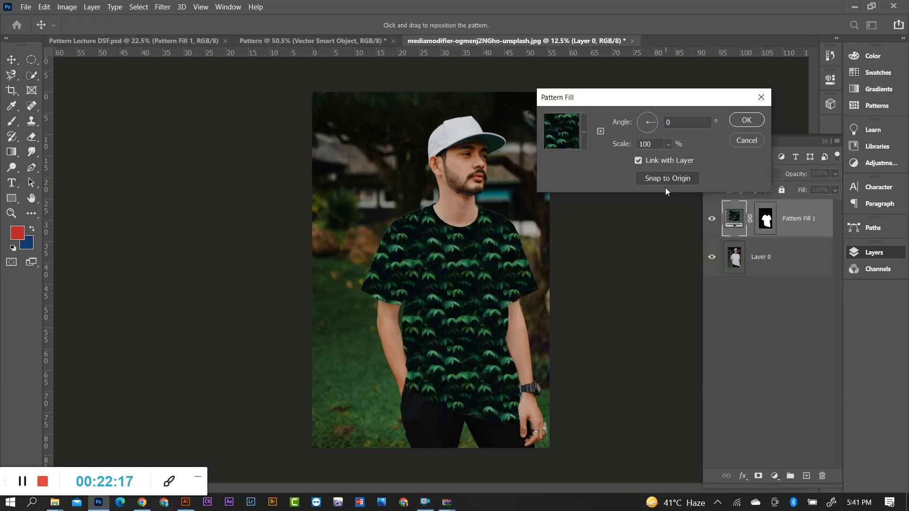
{"action": "left_click", "coordinate": [583, 132]}
{"action": "left_click", "coordinate": [541, 224]}
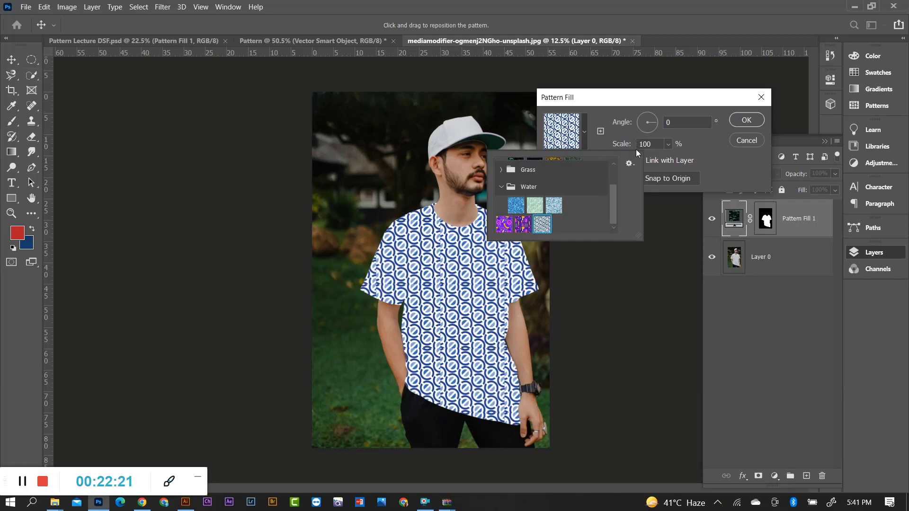
{"action": "left_click", "coordinate": [706, 154]}
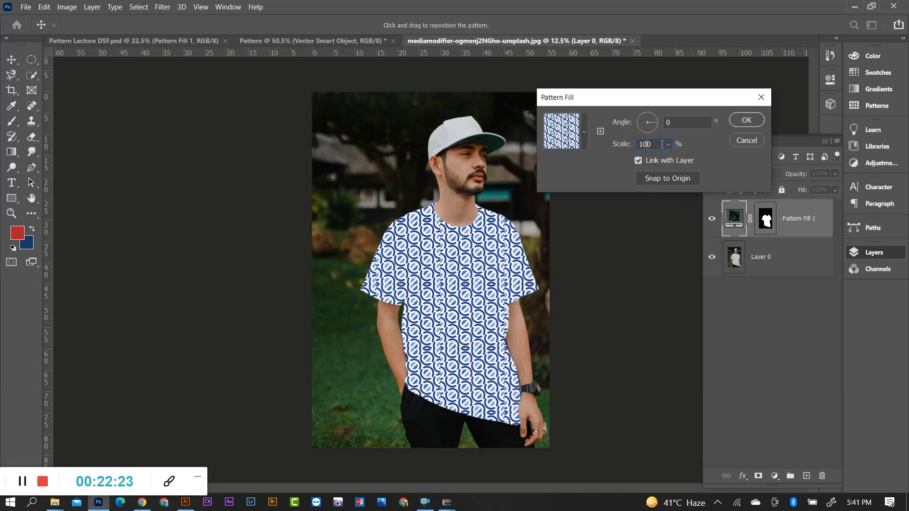
{"action": "scroll", "coordinate": [652, 144], "scroll_direction": "up", "scroll_amount": 4}
{"action": "scroll", "coordinate": [652, 143], "scroll_direction": "up", "scroll_amount": 4}
{"action": "scroll", "coordinate": [652, 144], "scroll_direction": "up", "scroll_amount": 4}
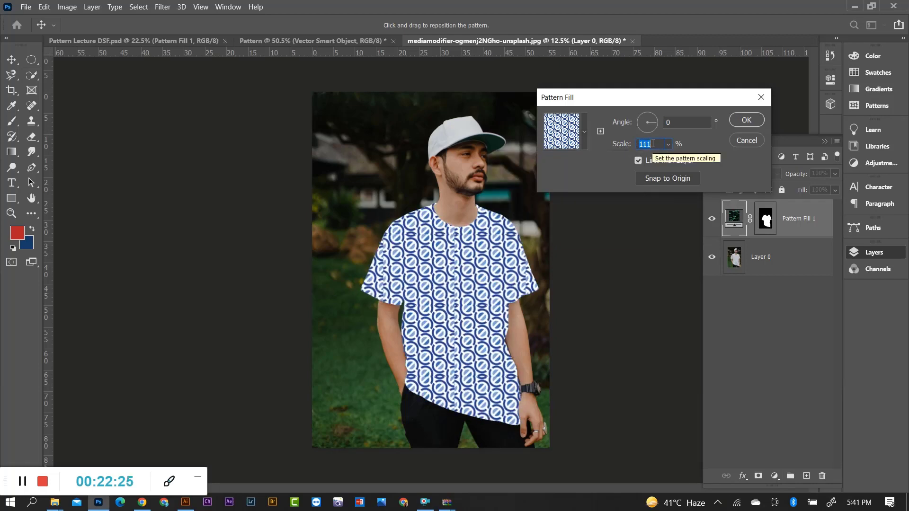
{"action": "scroll", "coordinate": [652, 143], "scroll_direction": "up", "scroll_amount": 4}
{"action": "scroll", "coordinate": [652, 143], "scroll_direction": "up", "scroll_amount": 6}
{"action": "scroll", "coordinate": [652, 143], "scroll_direction": "down", "scroll_amount": 2}
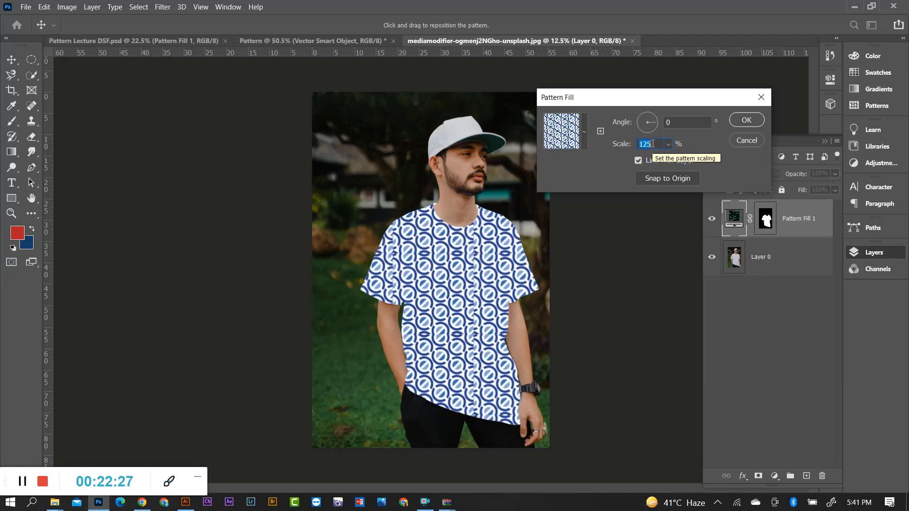
{"action": "scroll", "coordinate": [652, 143], "scroll_direction": "down", "scroll_amount": 2}
{"action": "scroll", "coordinate": [652, 143], "scroll_direction": "down", "scroll_amount": 2}
{"action": "scroll", "coordinate": [653, 143], "scroll_direction": "down", "scroll_amount": 3}
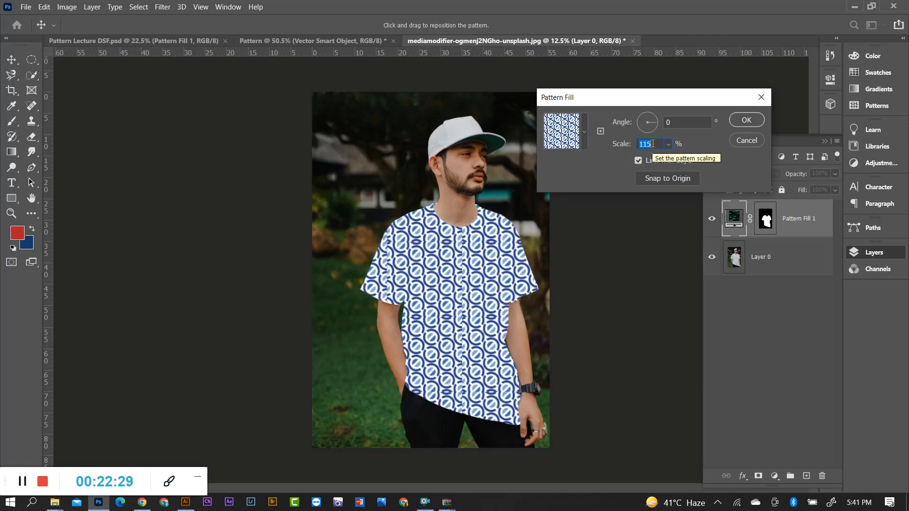
{"action": "scroll", "coordinate": [652, 143], "scroll_direction": "down", "scroll_amount": 1}
{"action": "scroll", "coordinate": [652, 144], "scroll_direction": "down", "scroll_amount": 1}
{"action": "scroll", "coordinate": [652, 143], "scroll_direction": "down", "scroll_amount": 1}
{"action": "scroll", "coordinate": [652, 144], "scroll_direction": "up", "scroll_amount": 1}
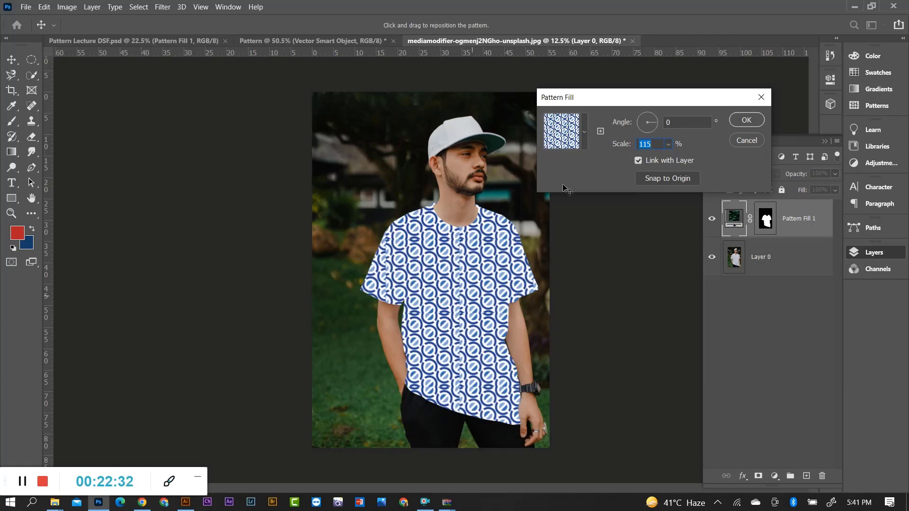
{"action": "scroll", "coordinate": [672, 122], "scroll_direction": "up", "scroll_amount": 1}
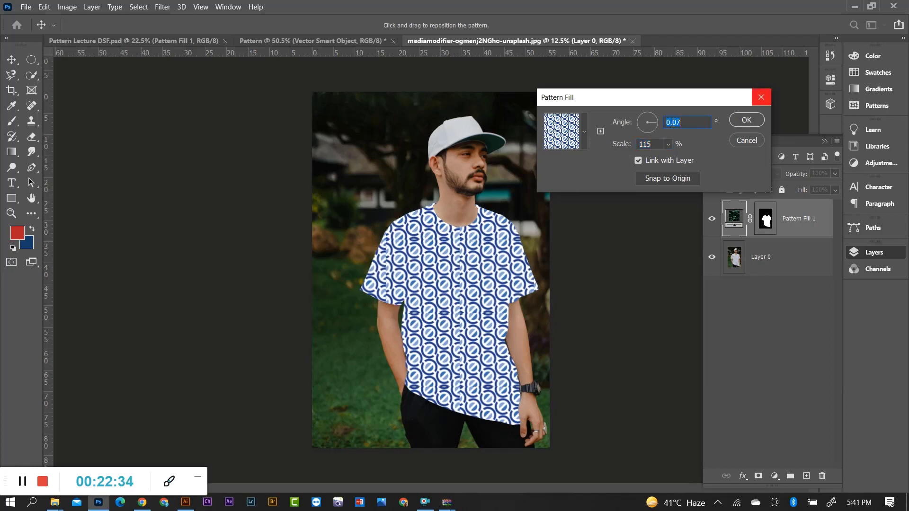
{"action": "scroll", "coordinate": [672, 123], "scroll_direction": "up", "scroll_amount": 1}
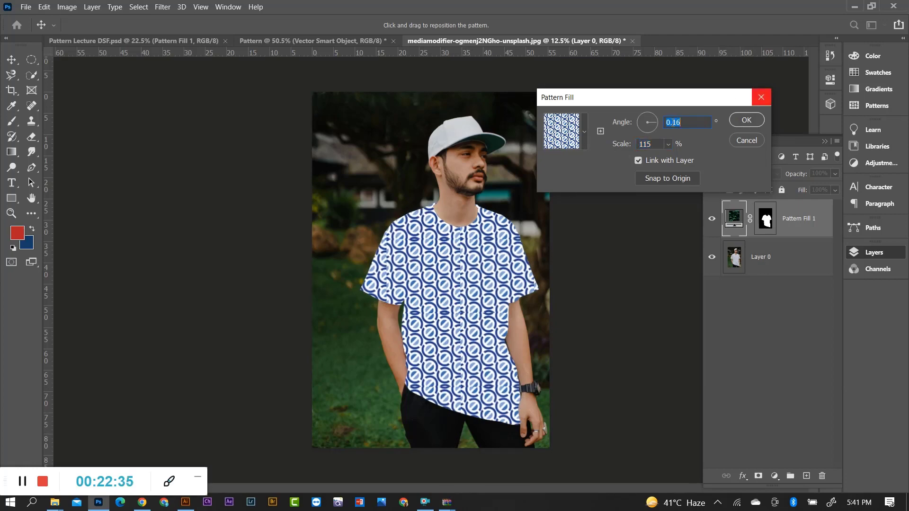
{"action": "left_click", "coordinate": [746, 120]}
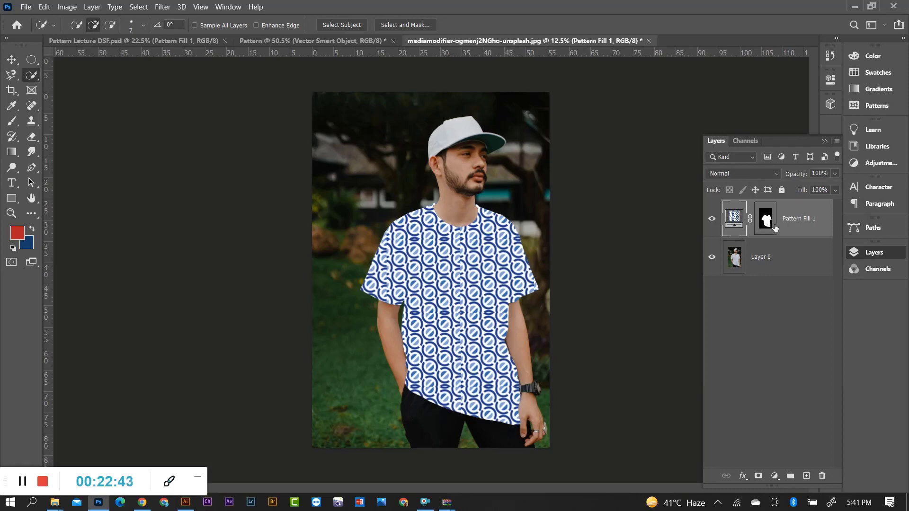
{"action": "left_click", "coordinate": [731, 172]}
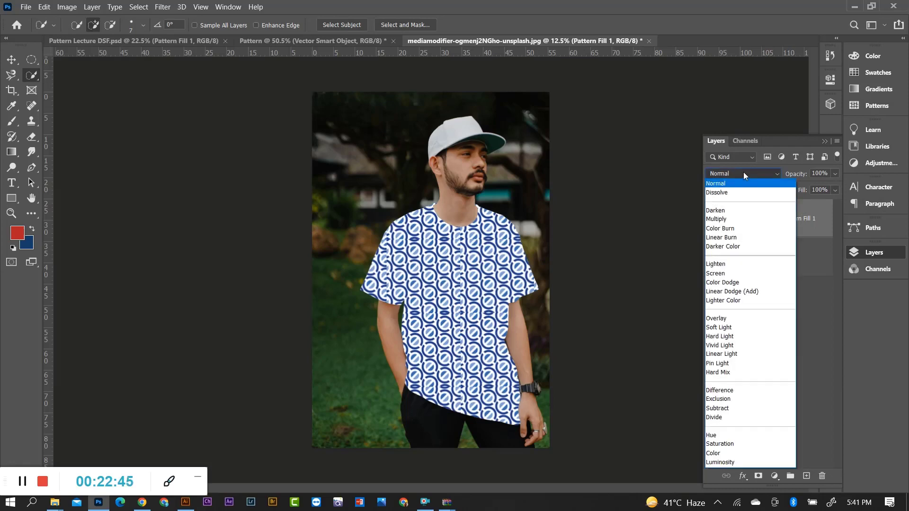
{"action": "left_click", "coordinate": [722, 220]}
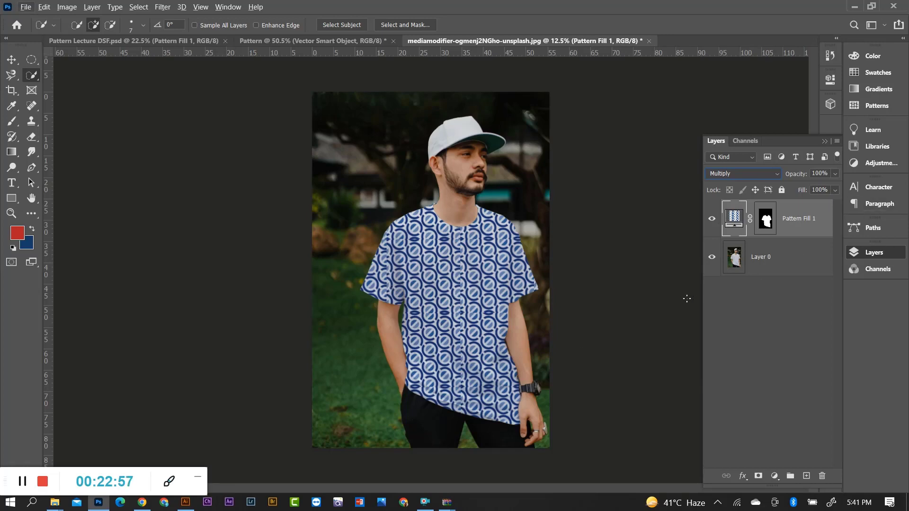
Select Layer 0 and close the Pattern document without saving.
{"action": "left_click", "coordinate": [763, 270]}
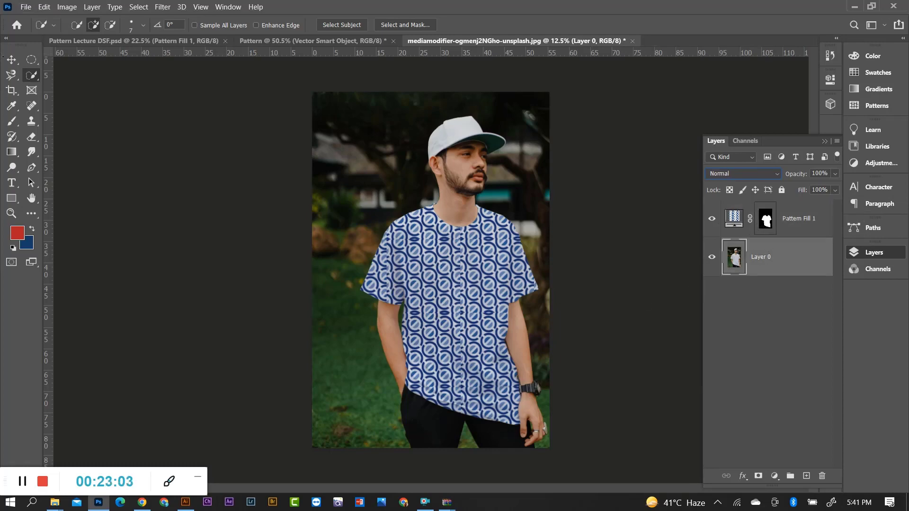
{"action": "left_click", "coordinate": [10, 59]}
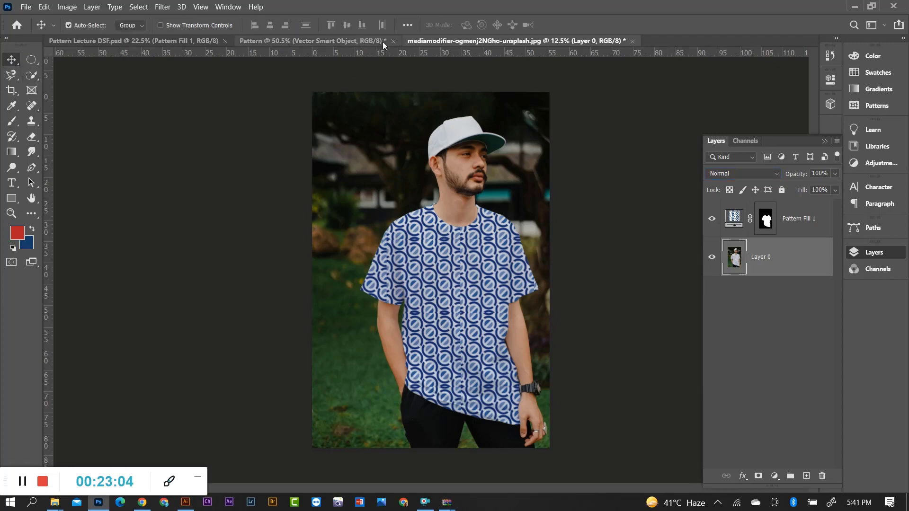
{"action": "left_click", "coordinate": [360, 41]}
{"action": "left_click", "coordinate": [393, 41]}
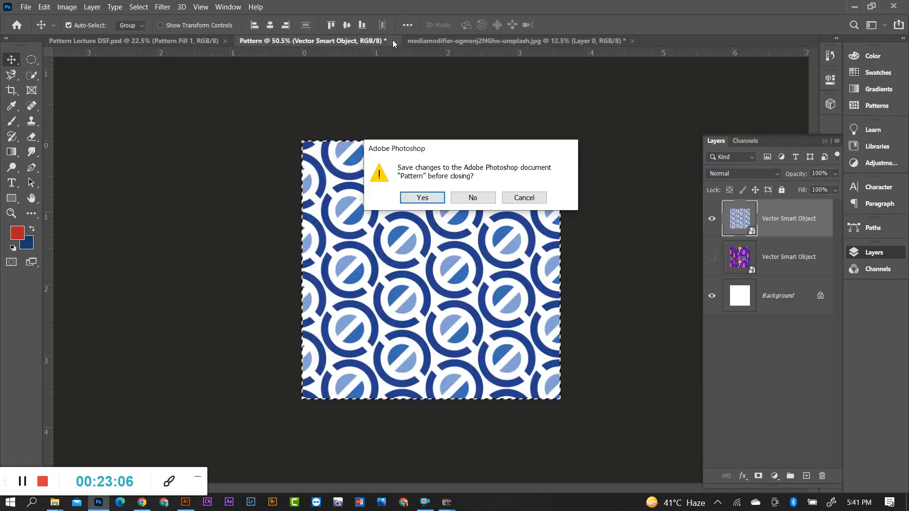
{"action": "left_click", "coordinate": [473, 199]}
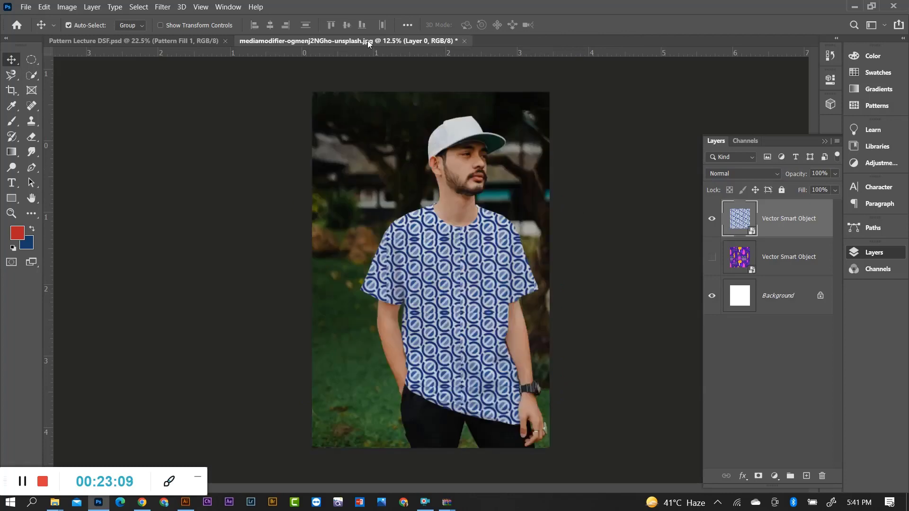
Close Pattern Lecture DSF.psd, leaving only the patterned shirt photo open.
{"action": "left_click", "coordinate": [220, 42]}
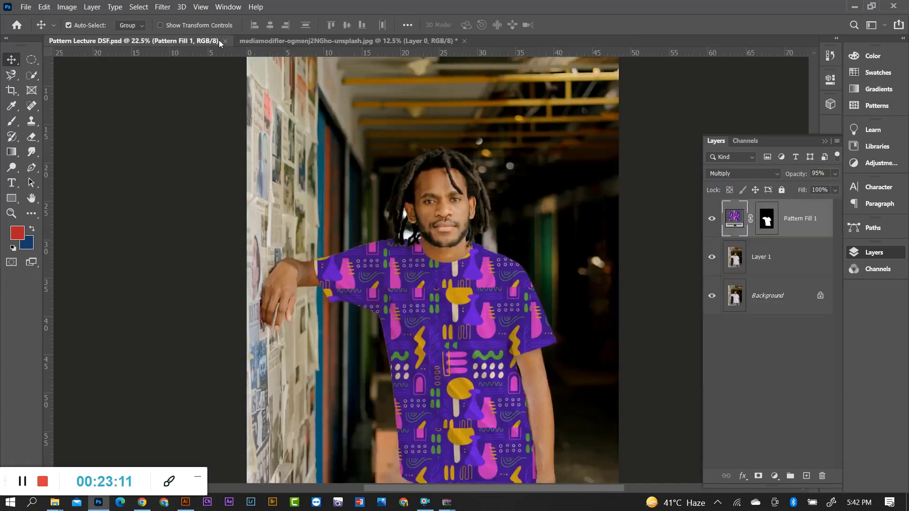
{"action": "left_click", "coordinate": [225, 41]}
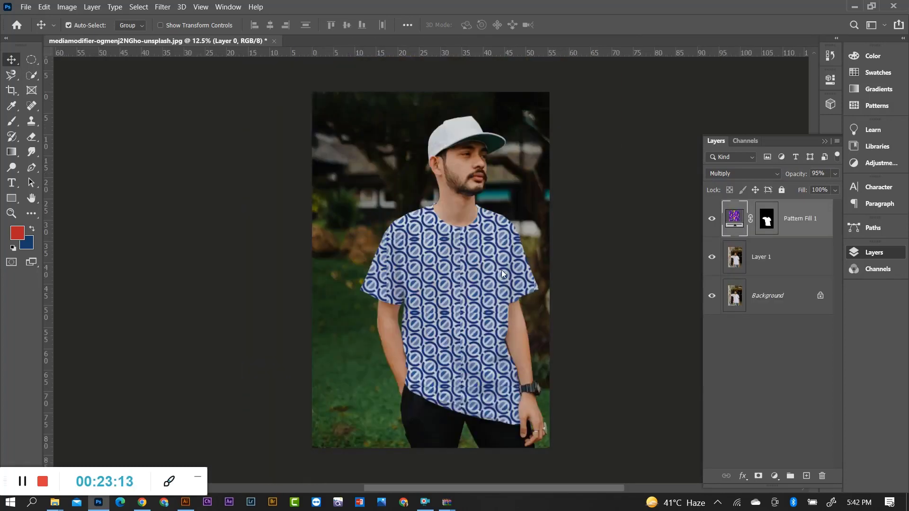
{"action": "scroll", "coordinate": [462, 339], "scroll_direction": "up", "scroll_amount": 1}
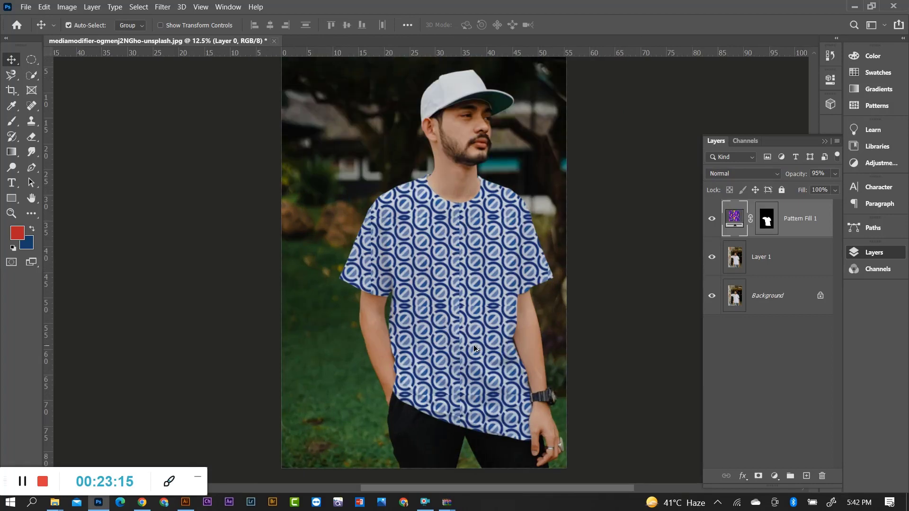
{"action": "scroll", "coordinate": [462, 290], "scroll_direction": "up", "scroll_amount": 1}
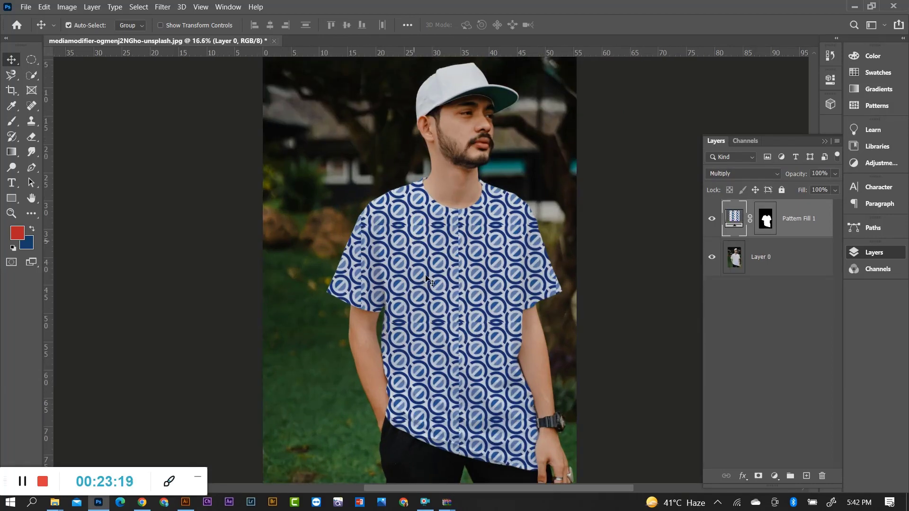
{"action": "scroll", "coordinate": [499, 263], "scroll_direction": "up", "scroll_amount": 1}
{"action": "scroll", "coordinate": [498, 261], "scroll_direction": "down", "scroll_amount": 2}
{"action": "scroll", "coordinate": [492, 268], "scroll_direction": "down", "scroll_amount": 1}
{"action": "scroll", "coordinate": [492, 294], "scroll_direction": "down", "scroll_amount": 1}
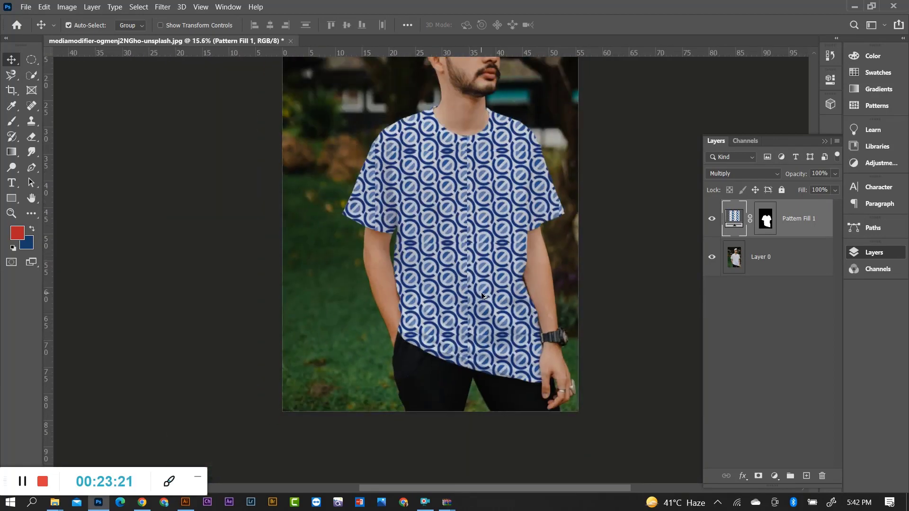
{"action": "scroll", "coordinate": [487, 346], "scroll_direction": "down", "scroll_amount": 1}
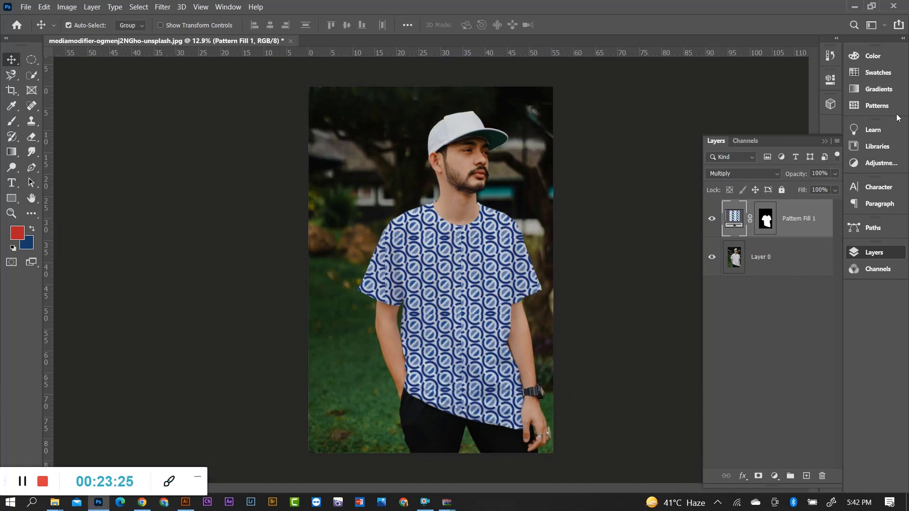
Add a Brightness/Contrast adjustment to Layer 0 with brightness 29 and contrast 7.
{"action": "left_click", "coordinate": [764, 259]}
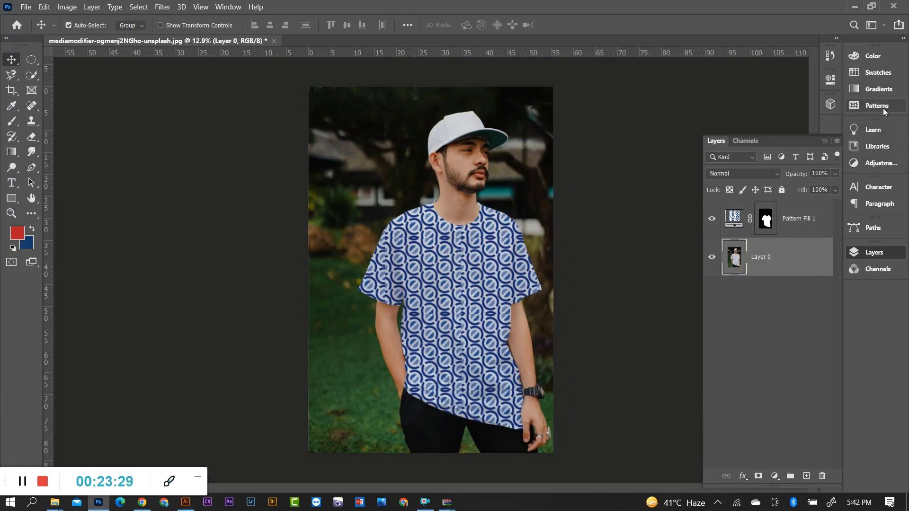
{"action": "left_click", "coordinate": [879, 163]}
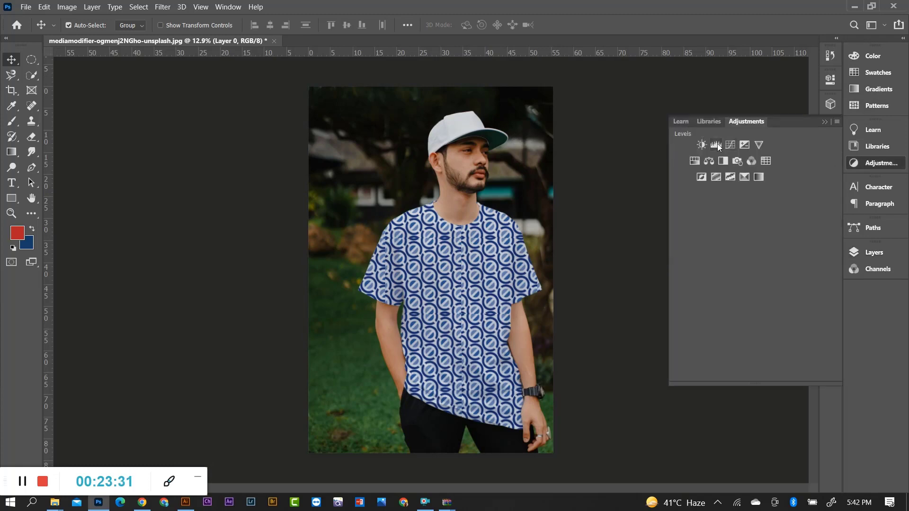
{"action": "left_click", "coordinate": [702, 145]}
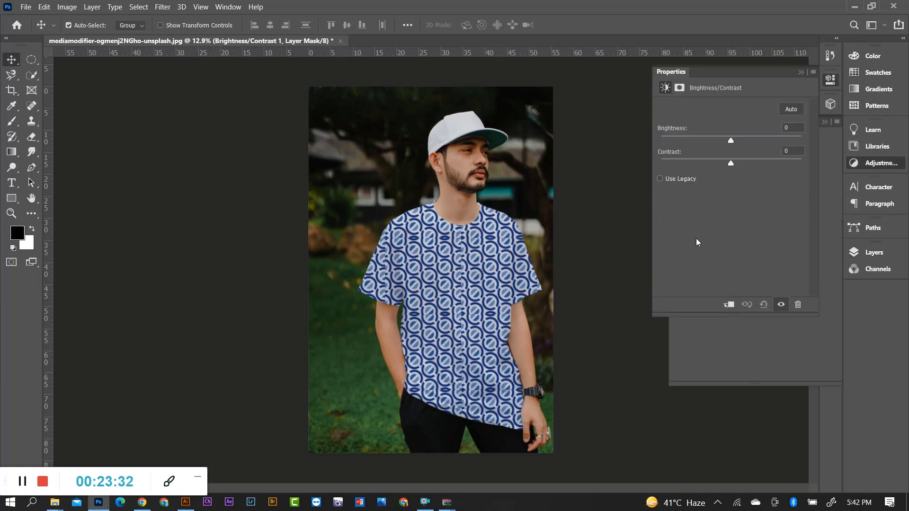
{"action": "mouse_move", "coordinate": [731, 141]}
{"action": "left_mouse_down"}
{"action": "mouse_move", "coordinate": [744, 142]}
{"action": "mouse_move", "coordinate": [727, 164]}
{"action": "mouse_move", "coordinate": [736, 164]}
{"action": "left_mouse_up"}
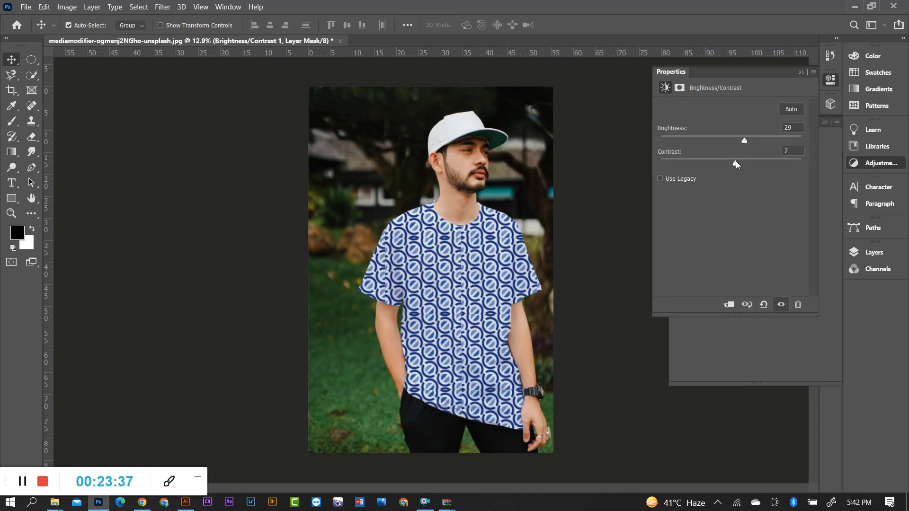
Add a Levels adjustment with black input 10 and midtone gamma 1.13.
{"action": "left_click", "coordinate": [800, 73]}
{"action": "left_click", "coordinate": [720, 151]}
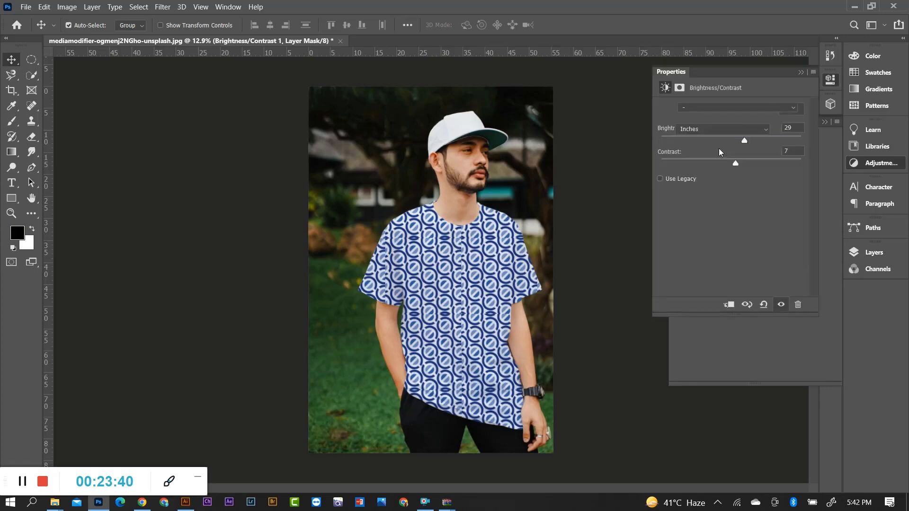
{"action": "left_click_drag", "start_coordinate": [678, 196], "coordinate": [682, 196]}
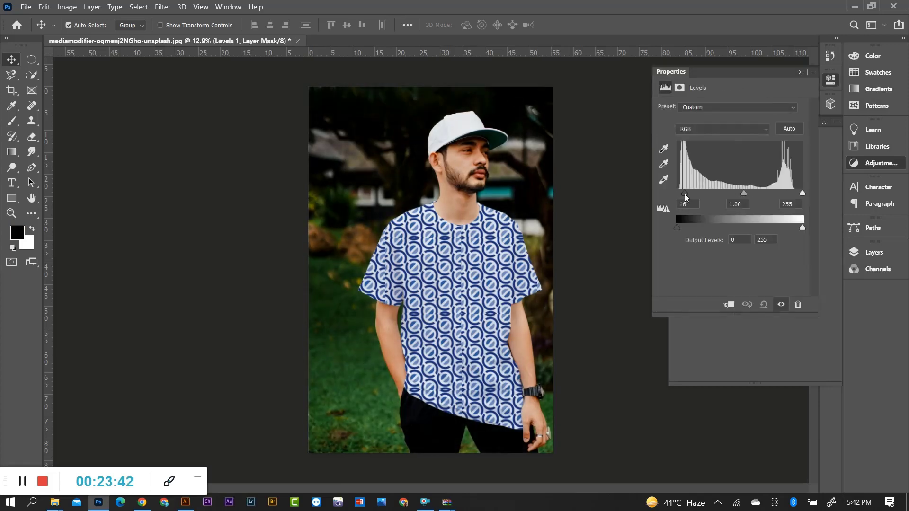
{"action": "left_click_drag", "start_coordinate": [741, 195], "coordinate": [743, 195]}
{"action": "left_click", "coordinate": [800, 73]}
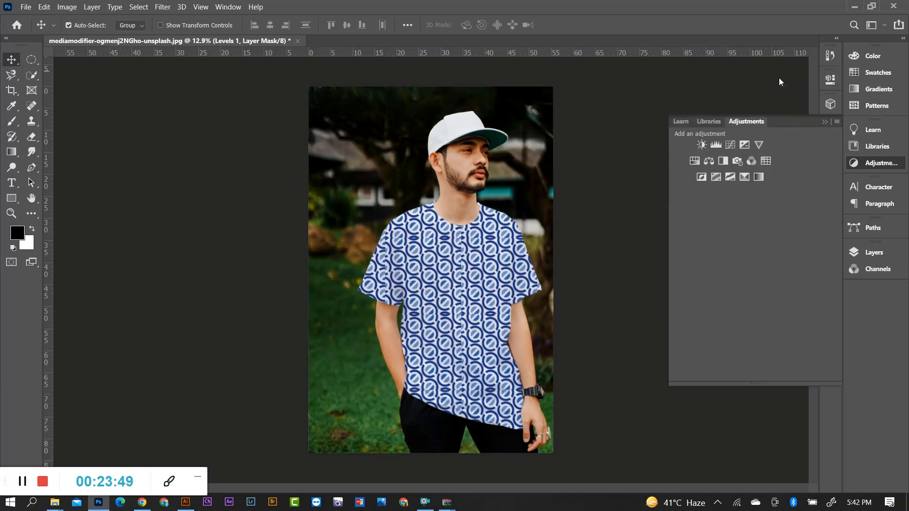
Collapse the Learn/Libraries/Adjustments panel group to leave the photo alone.
{"action": "left_click", "coordinate": [824, 123]}
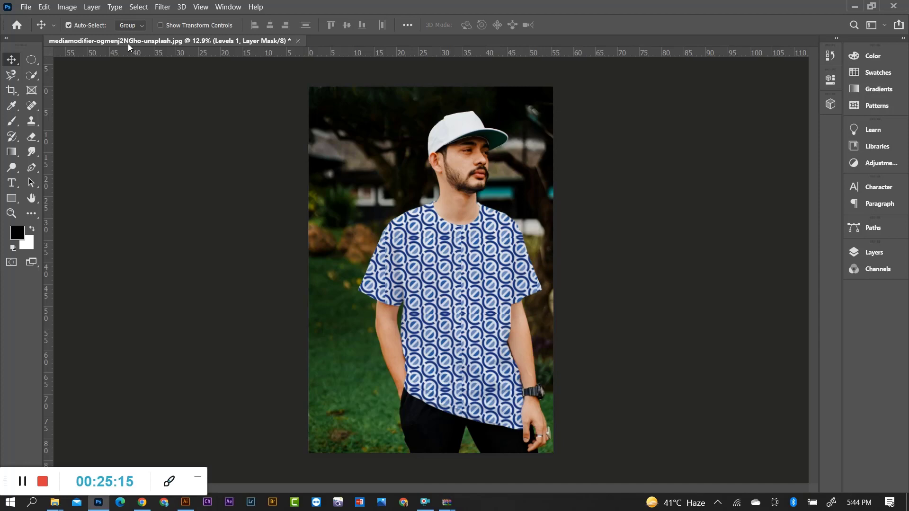
Zoom to about 54% on the shirt chest to inspect the pattern tile seams.
{"action": "scroll", "coordinate": [482, 230], "scroll_direction": "up", "scroll_amount": 3}
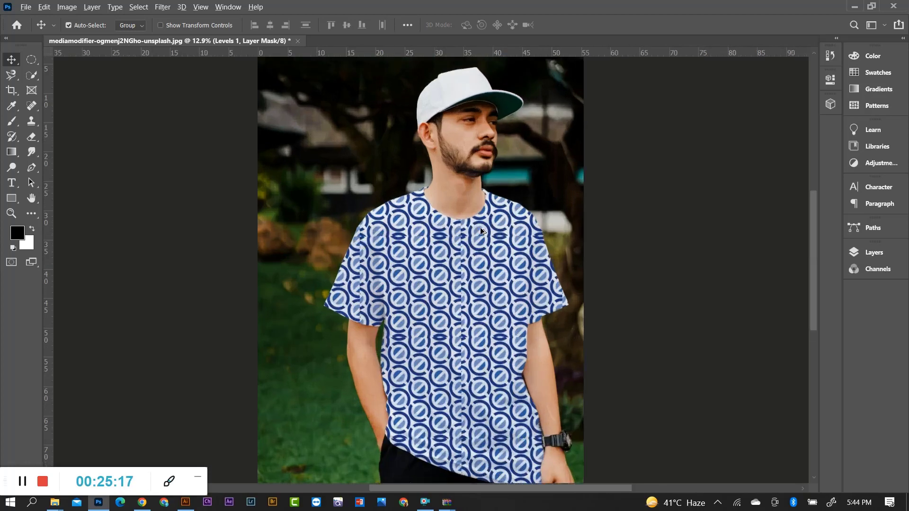
{"action": "scroll", "coordinate": [481, 231], "scroll_direction": "up", "scroll_amount": 3}
{"action": "scroll", "coordinate": [482, 231], "scroll_direction": "up", "scroll_amount": 2}
{"action": "scroll", "coordinate": [356, 283], "scroll_direction": "down", "scroll_amount": 2}
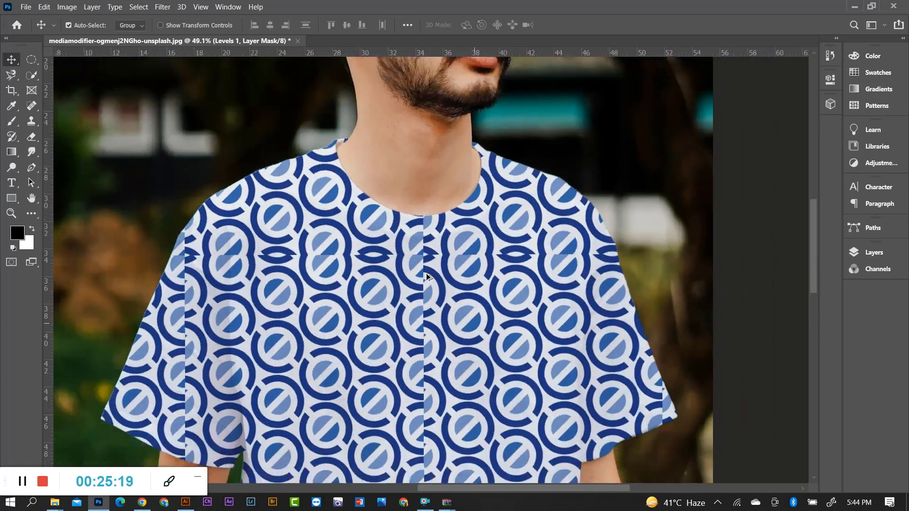
{"action": "scroll", "coordinate": [364, 360], "scroll_direction": "up", "scroll_amount": 2}
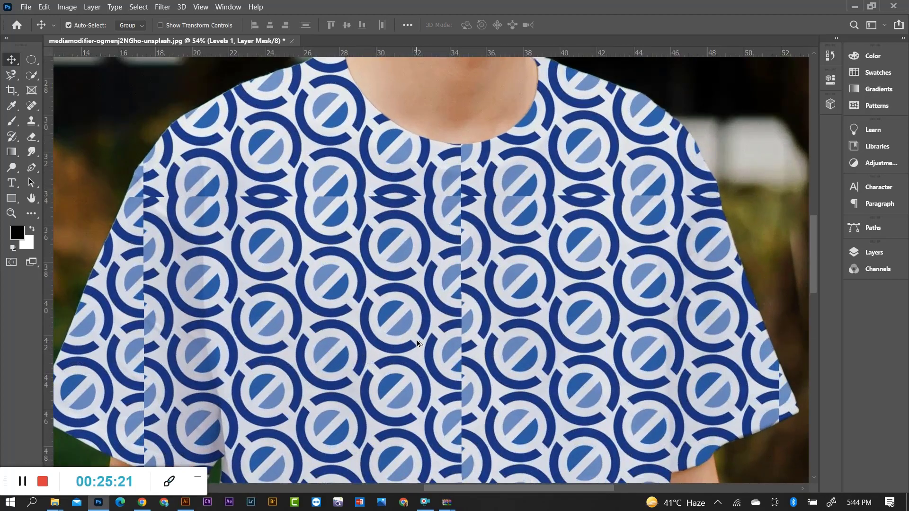